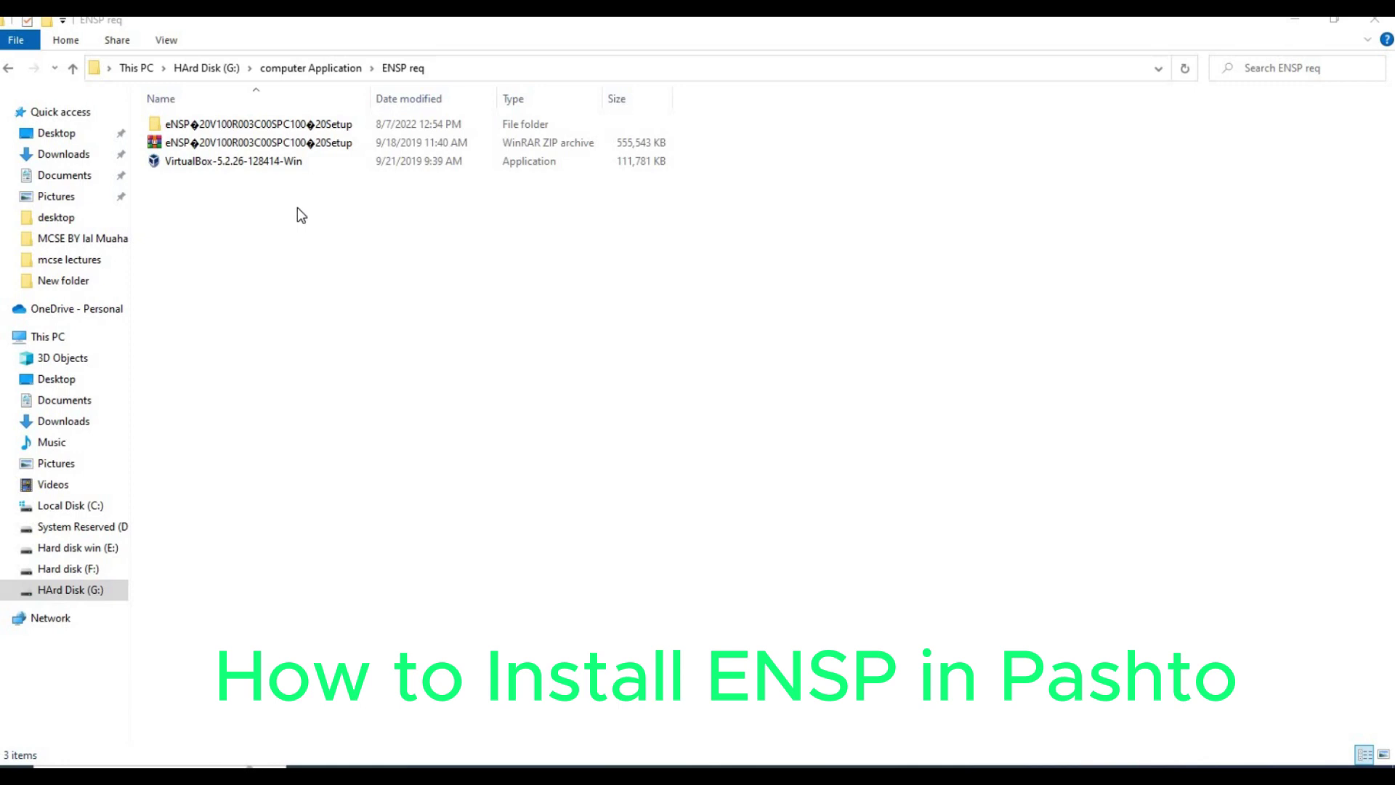
# Install Oracle VM VirtualBox 5.2.26 with default features, accepting the network reset and Oracle device software, and start it on finishing
pyautogui.doubleClick(291, 169)
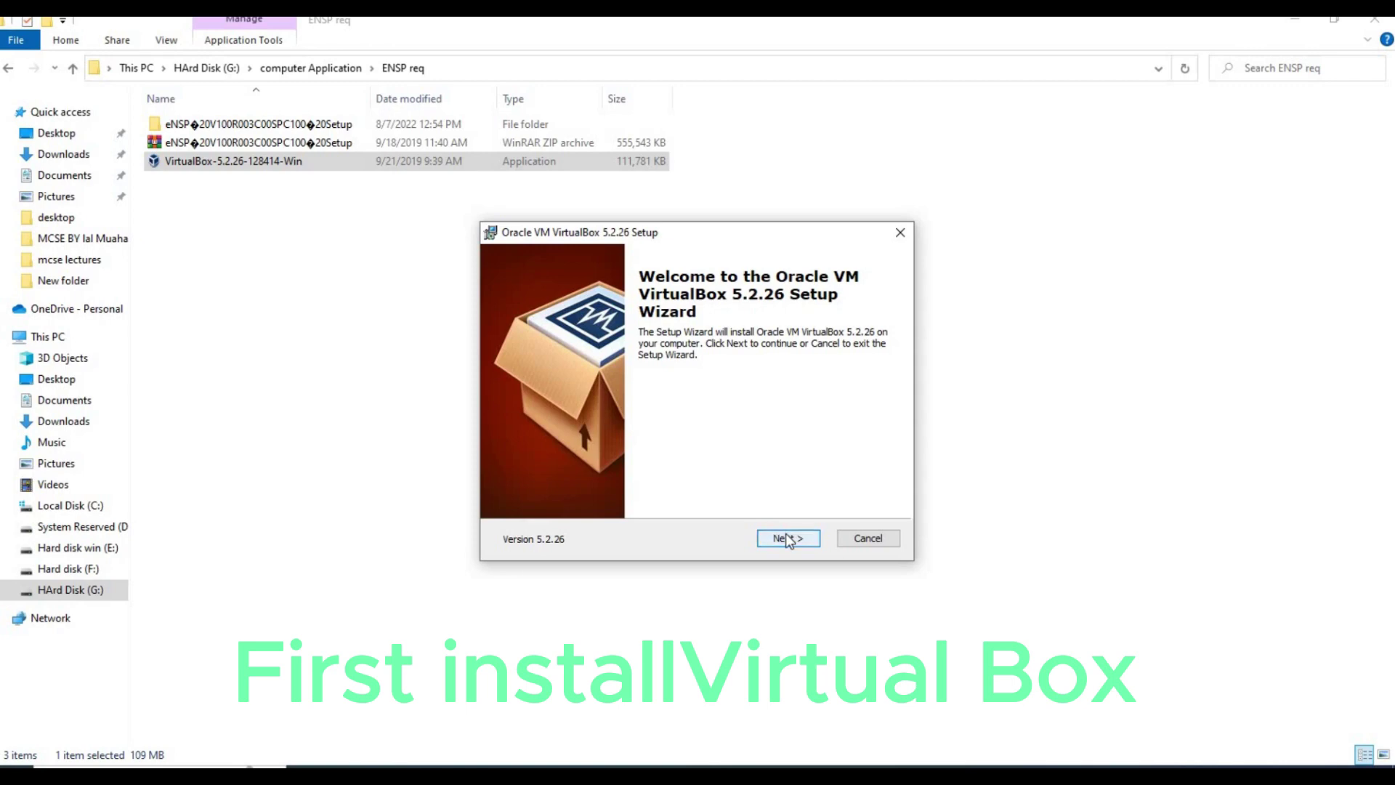
pyautogui.click(789, 539)
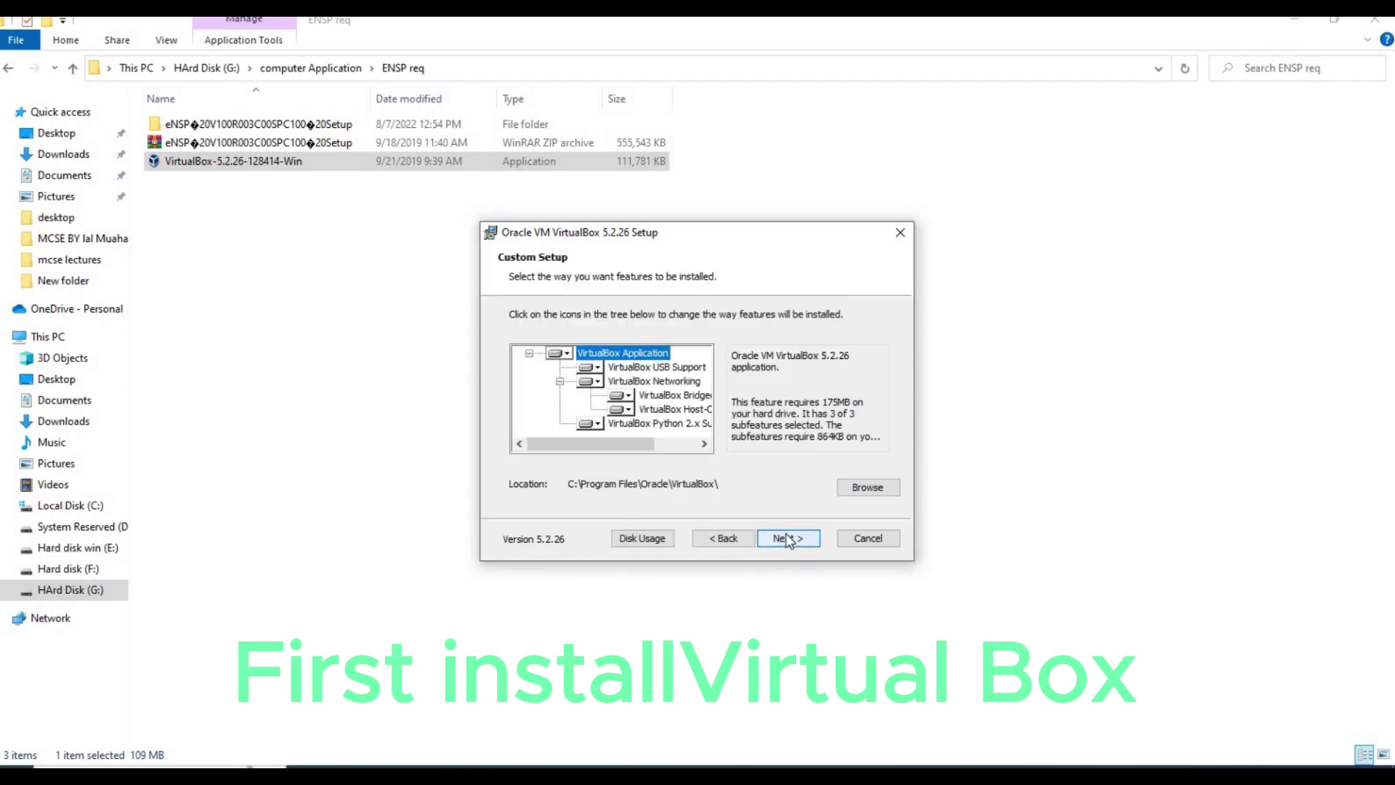
pyautogui.click(789, 539)
pyautogui.click(788, 539)
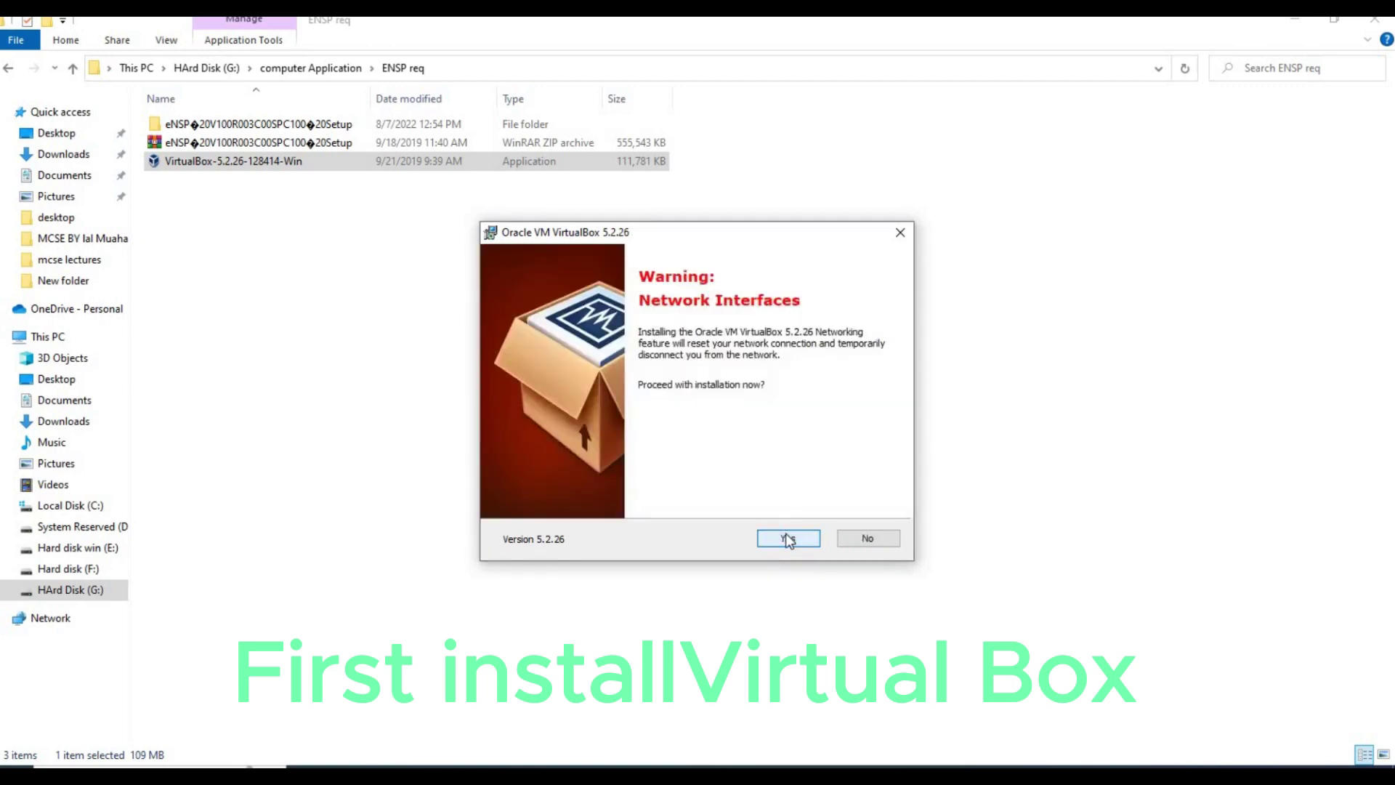
pyautogui.click(788, 539)
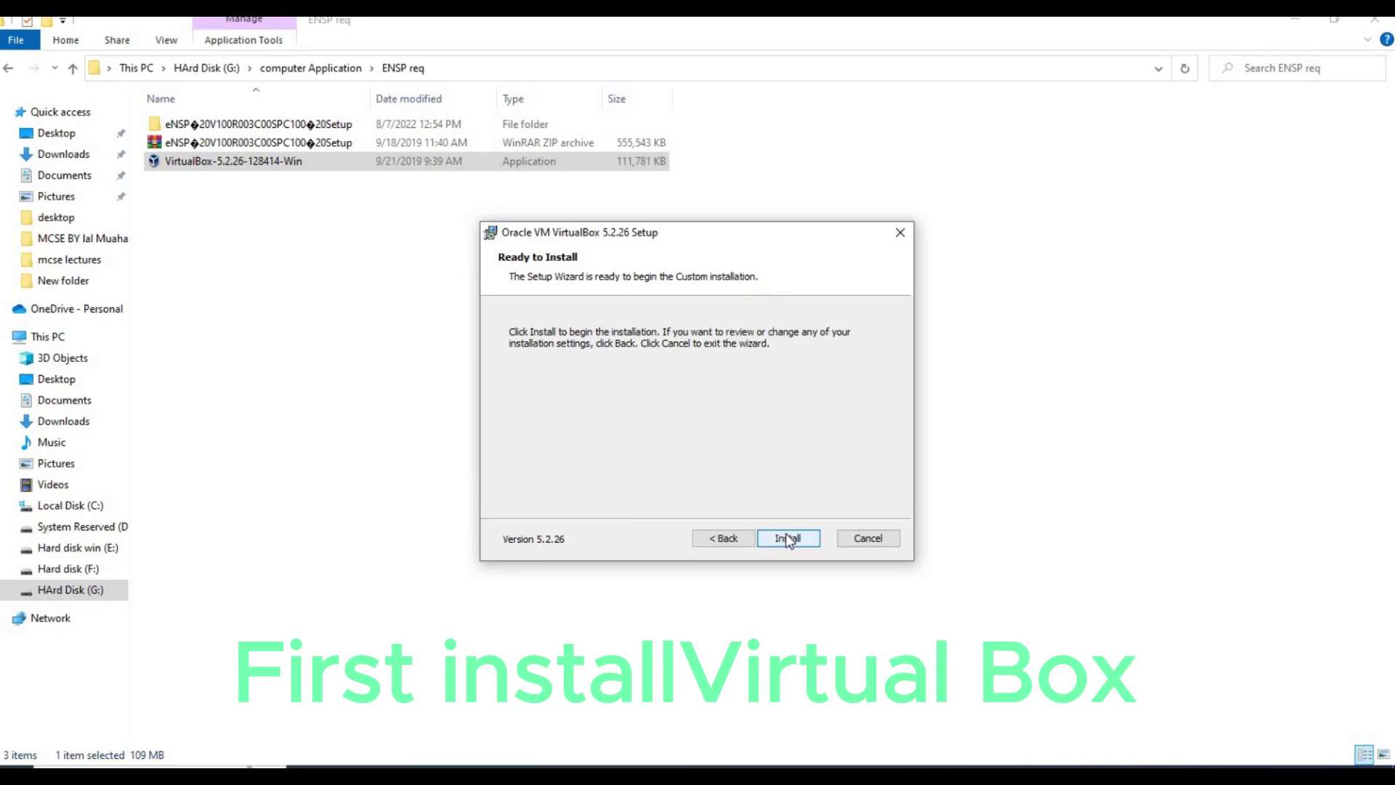
pyautogui.click(788, 539)
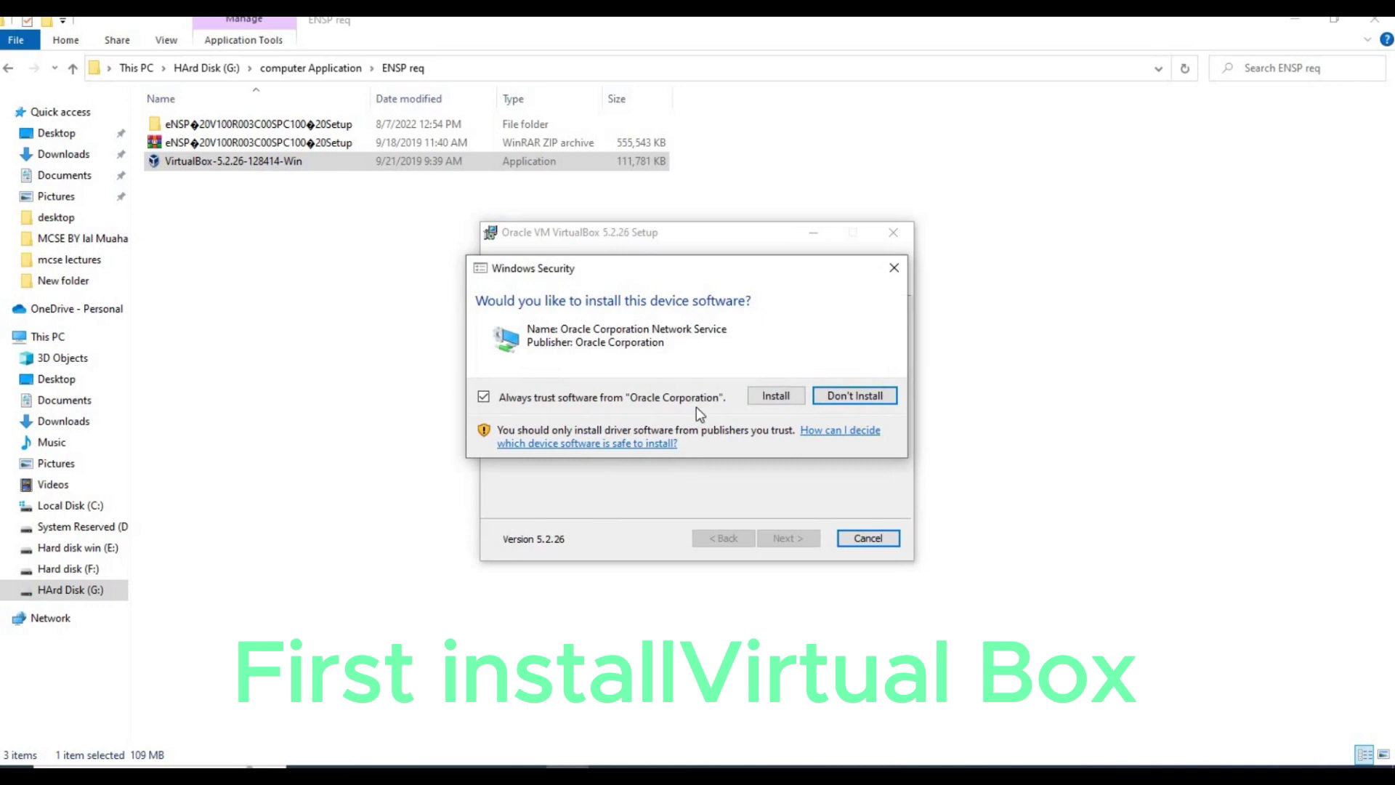
pyautogui.click(778, 395)
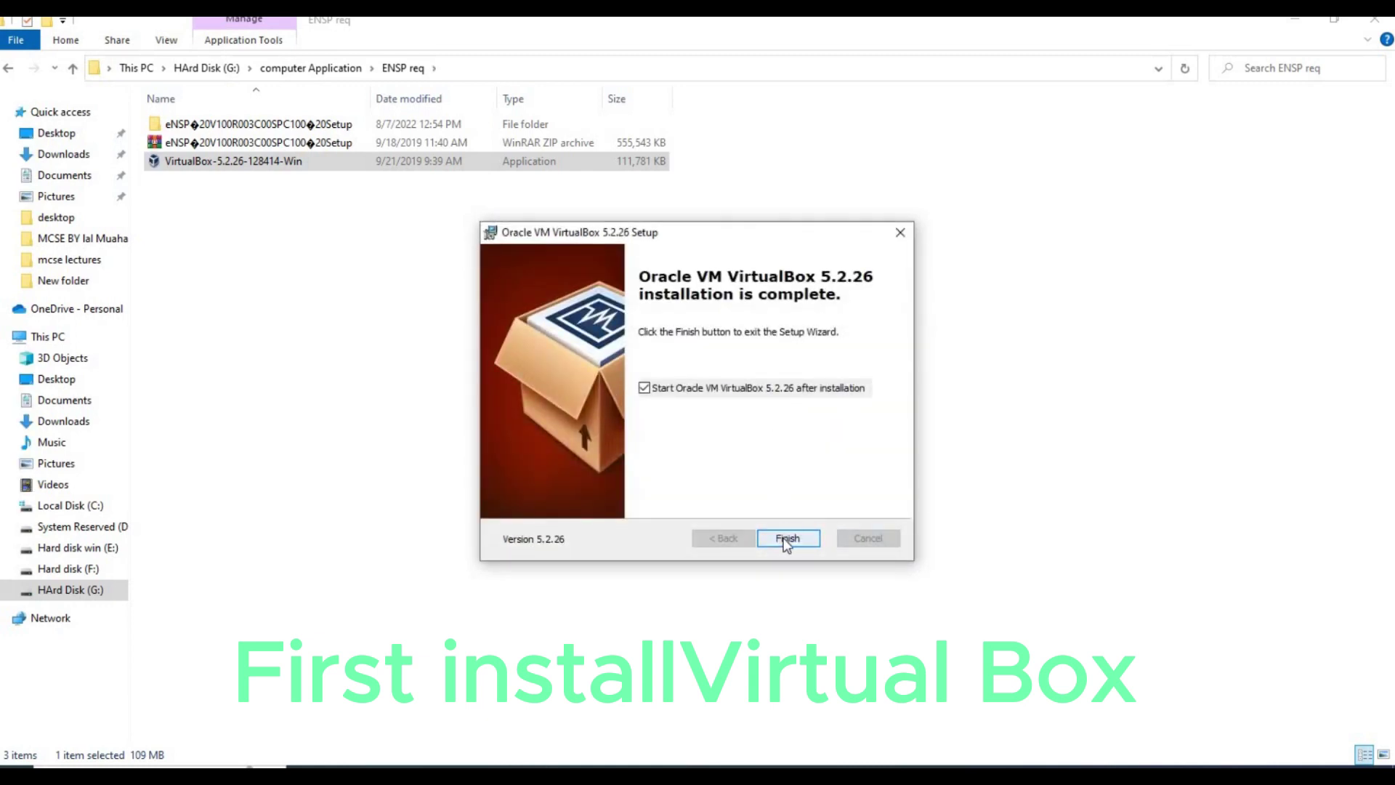
pyautogui.click(786, 541)
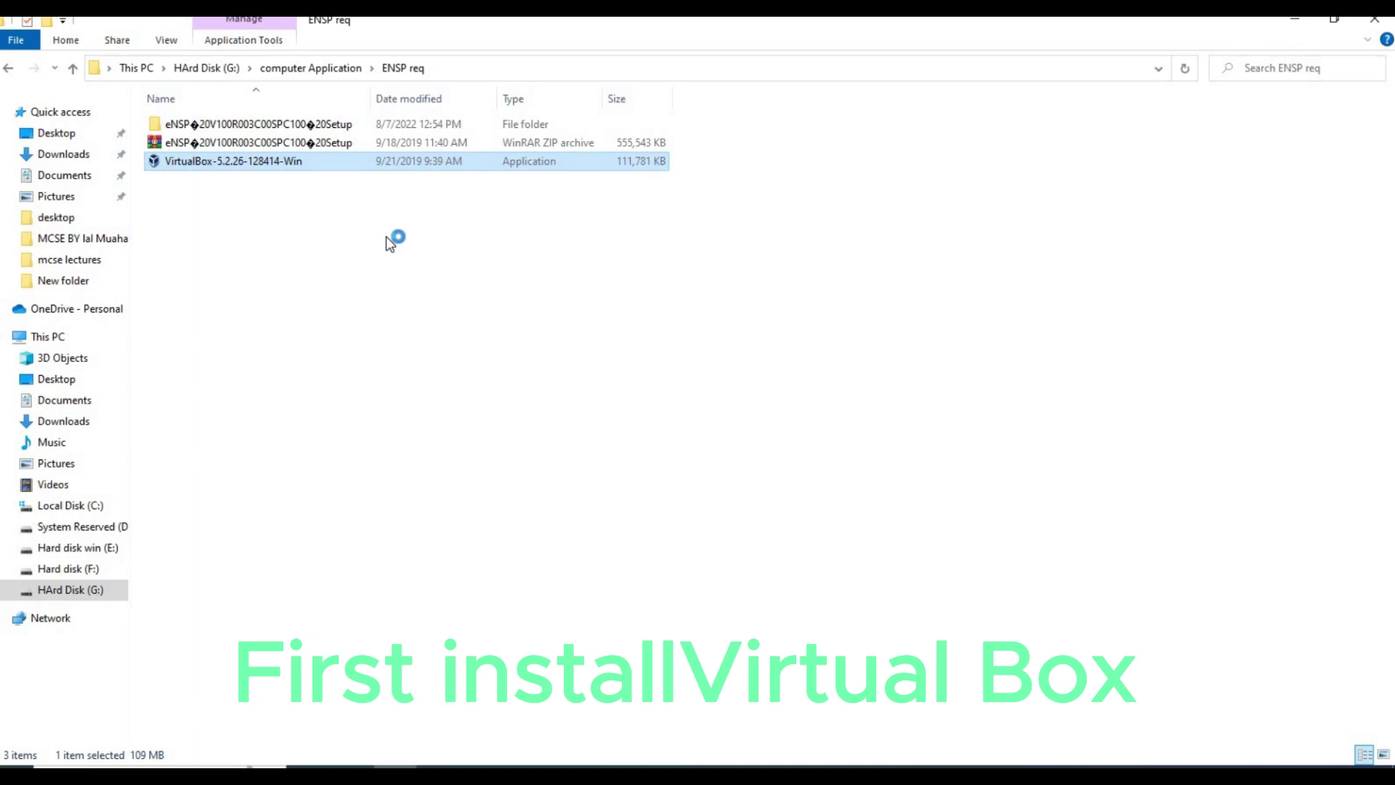
# Go to the HUAWEI ENSP SIMULATOR folder inside the HUAWEI folder under computer Application
pyautogui.click(75, 69)
pyautogui.doubleClick(244, 142)
pyautogui.doubleClick(242, 138)
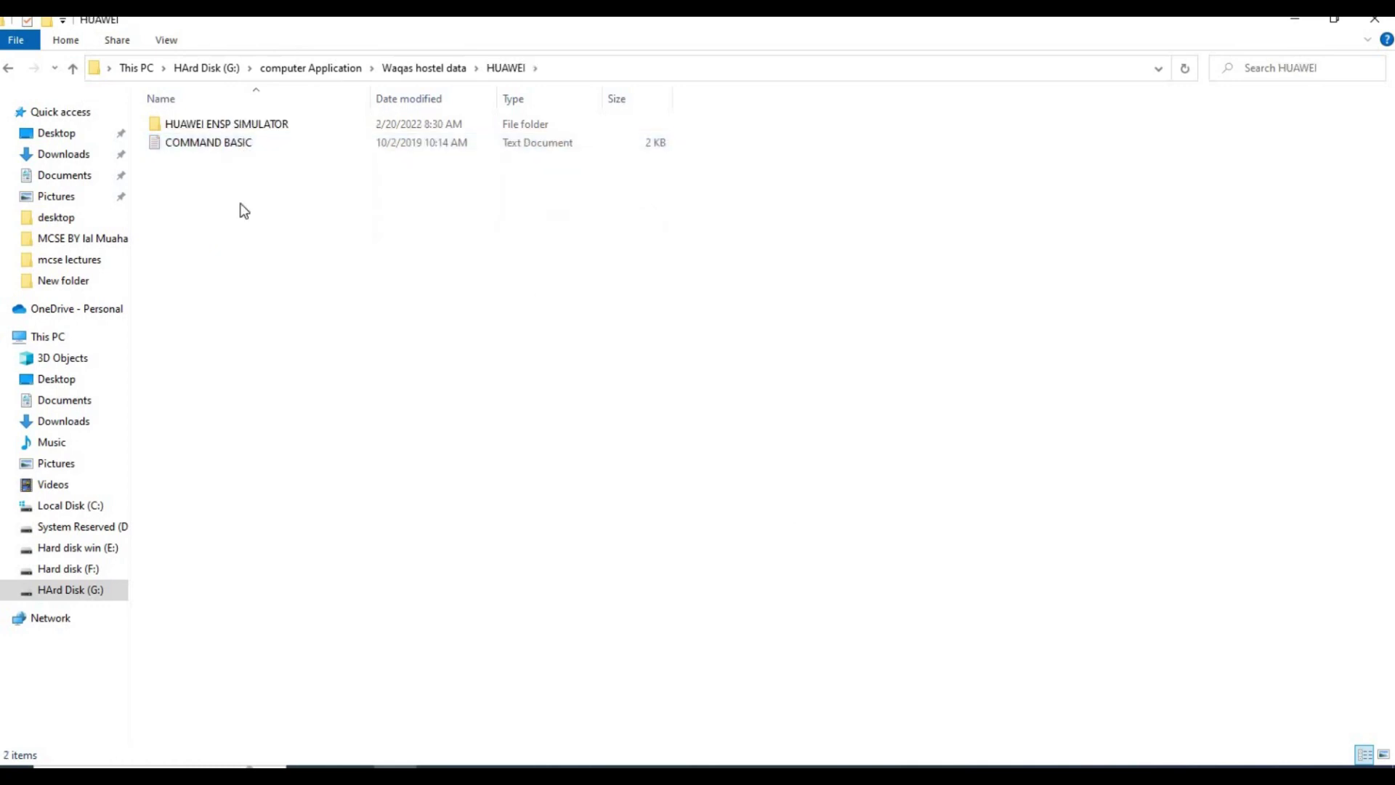
pyautogui.click(243, 128)
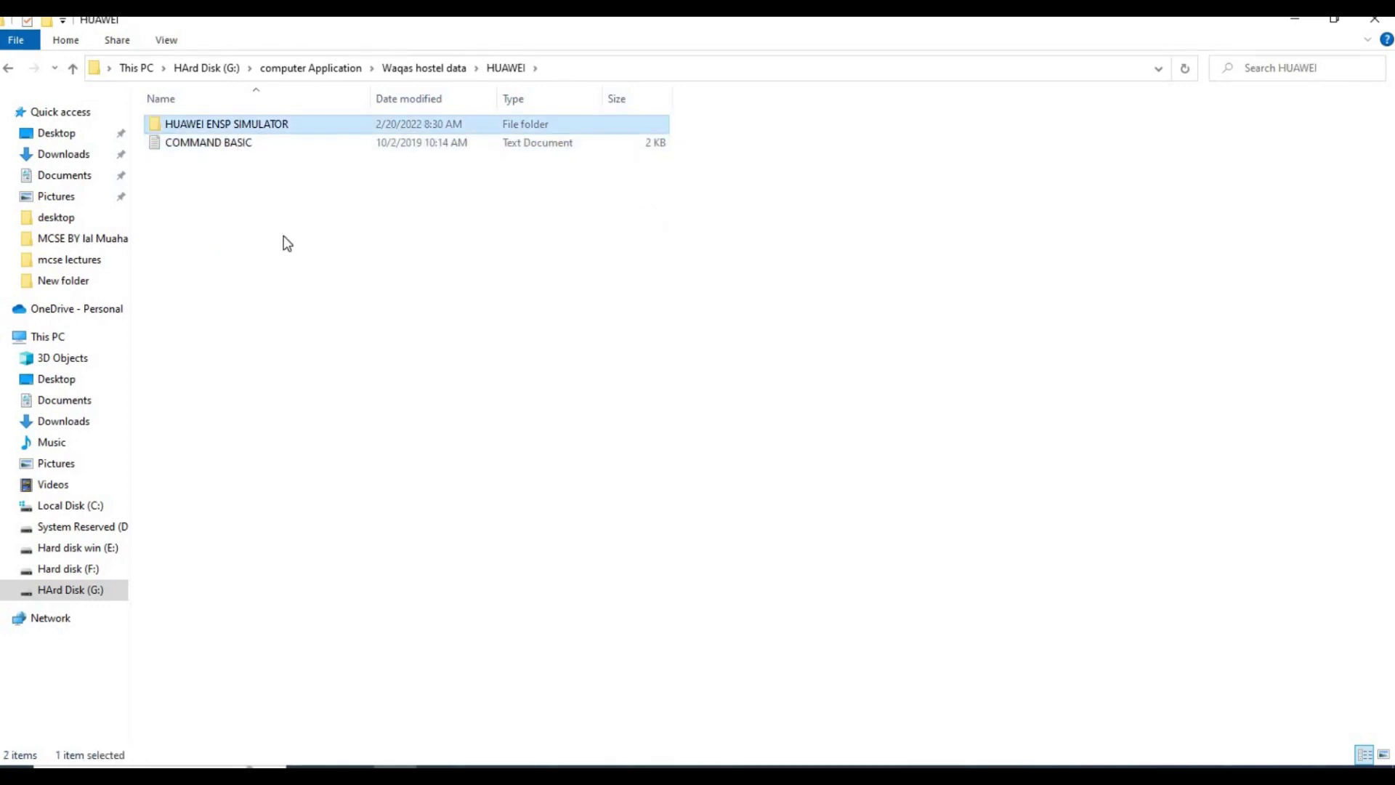
pyautogui.doubleClick(311, 129)
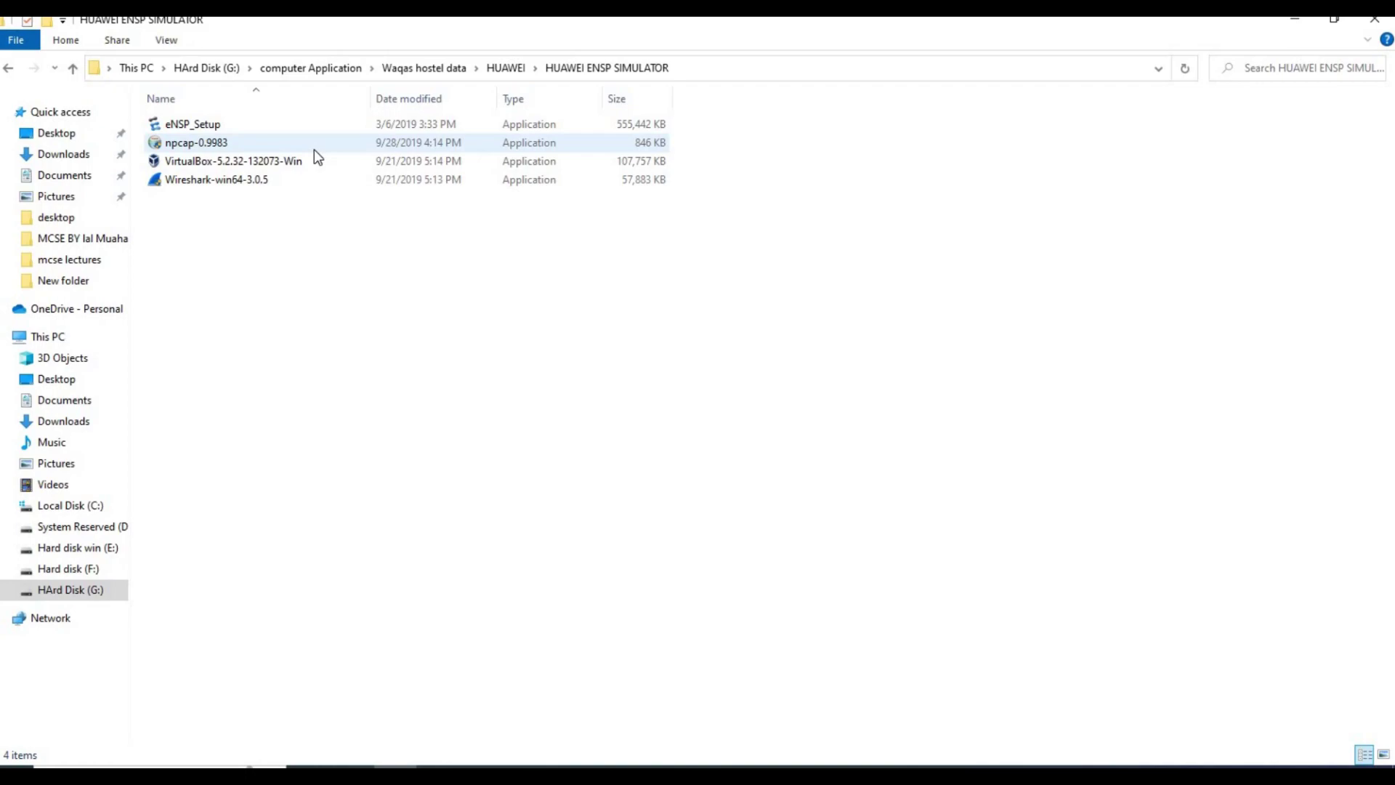
# Run the npcap-0.9983 installer, accept its license, and start installing in WinPcap API-compatible Mode
pyautogui.doubleClick(314, 149)
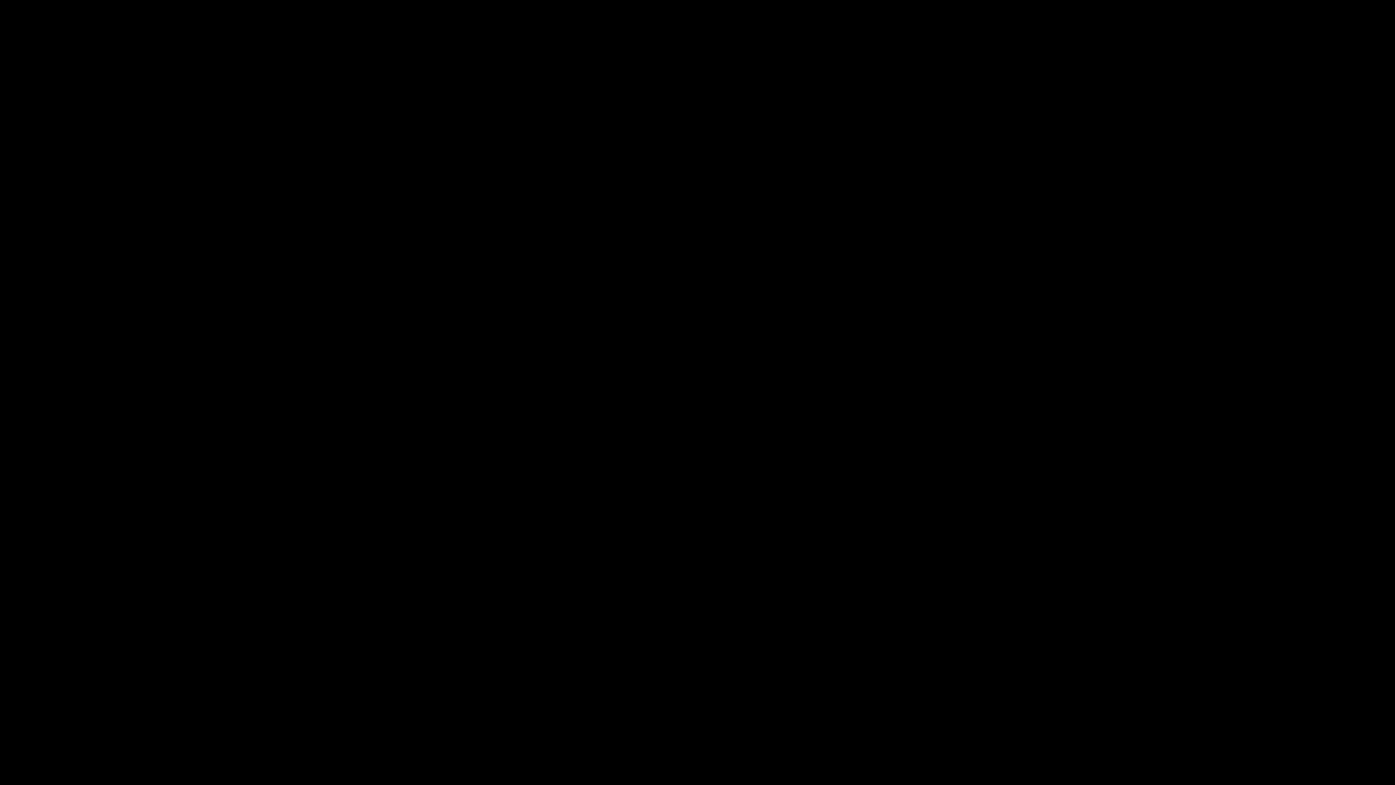
pyautogui.click(586, 526)
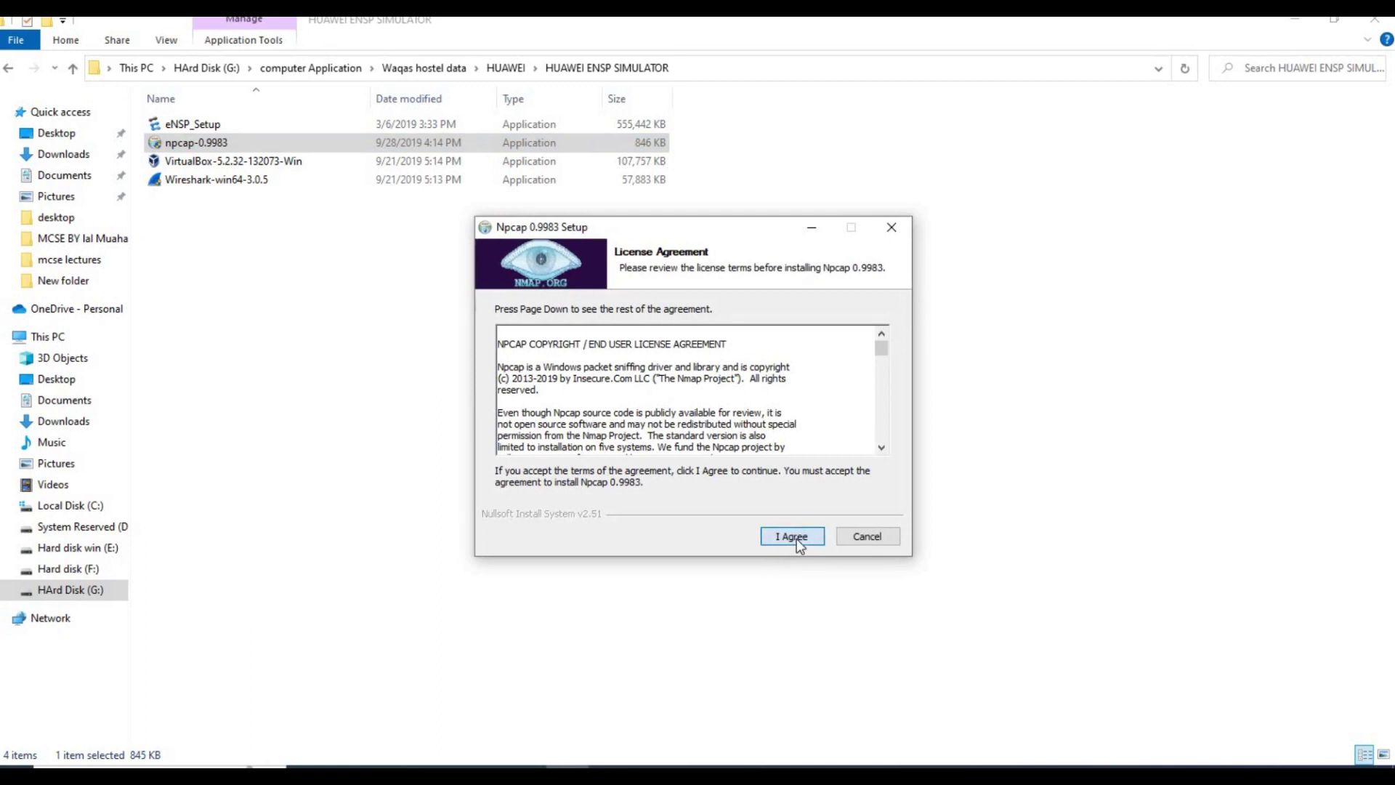
pyautogui.click(796, 538)
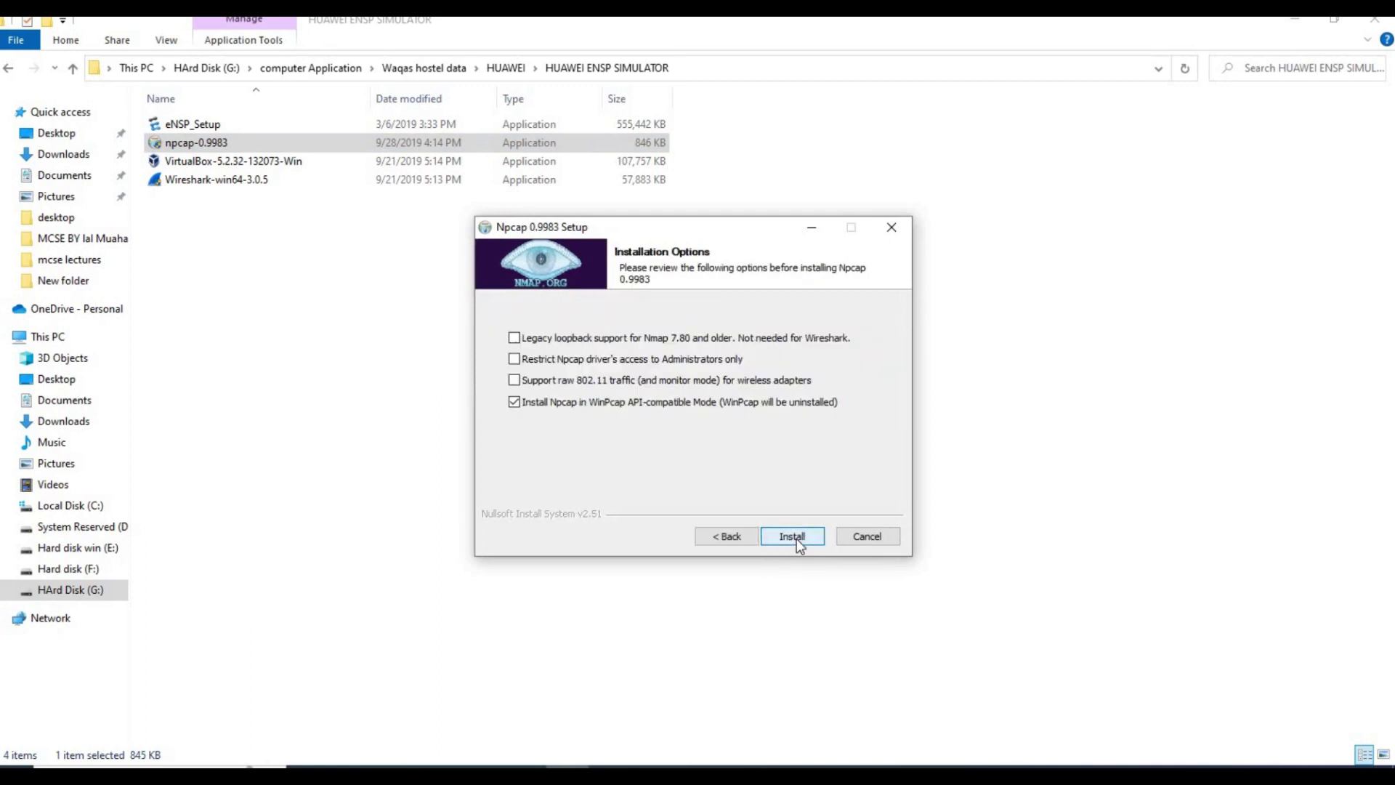
pyautogui.click(791, 536)
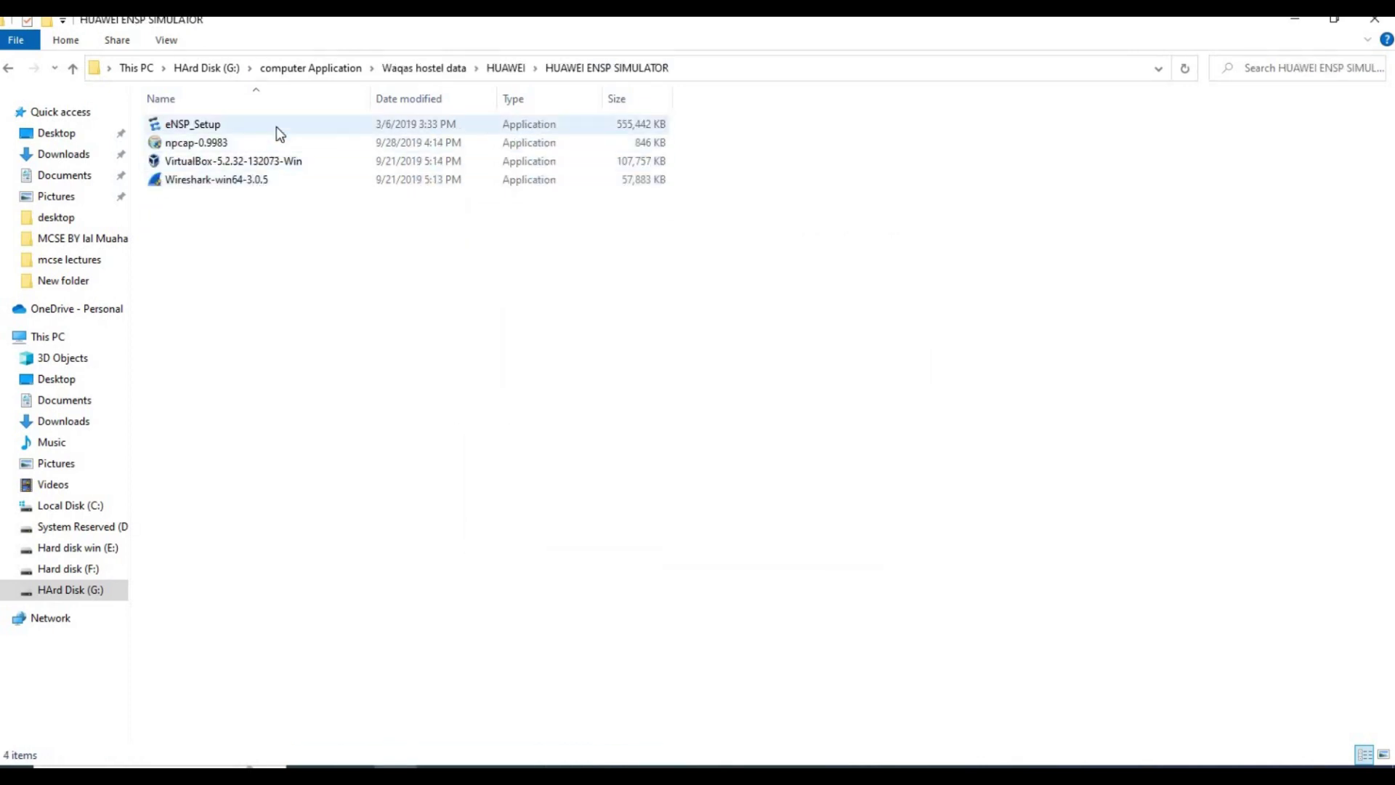
# Launch the eNSP_Setup installer from the HUAWEI ENSP SIMULATOR folder
pyautogui.rightClick(276, 126)
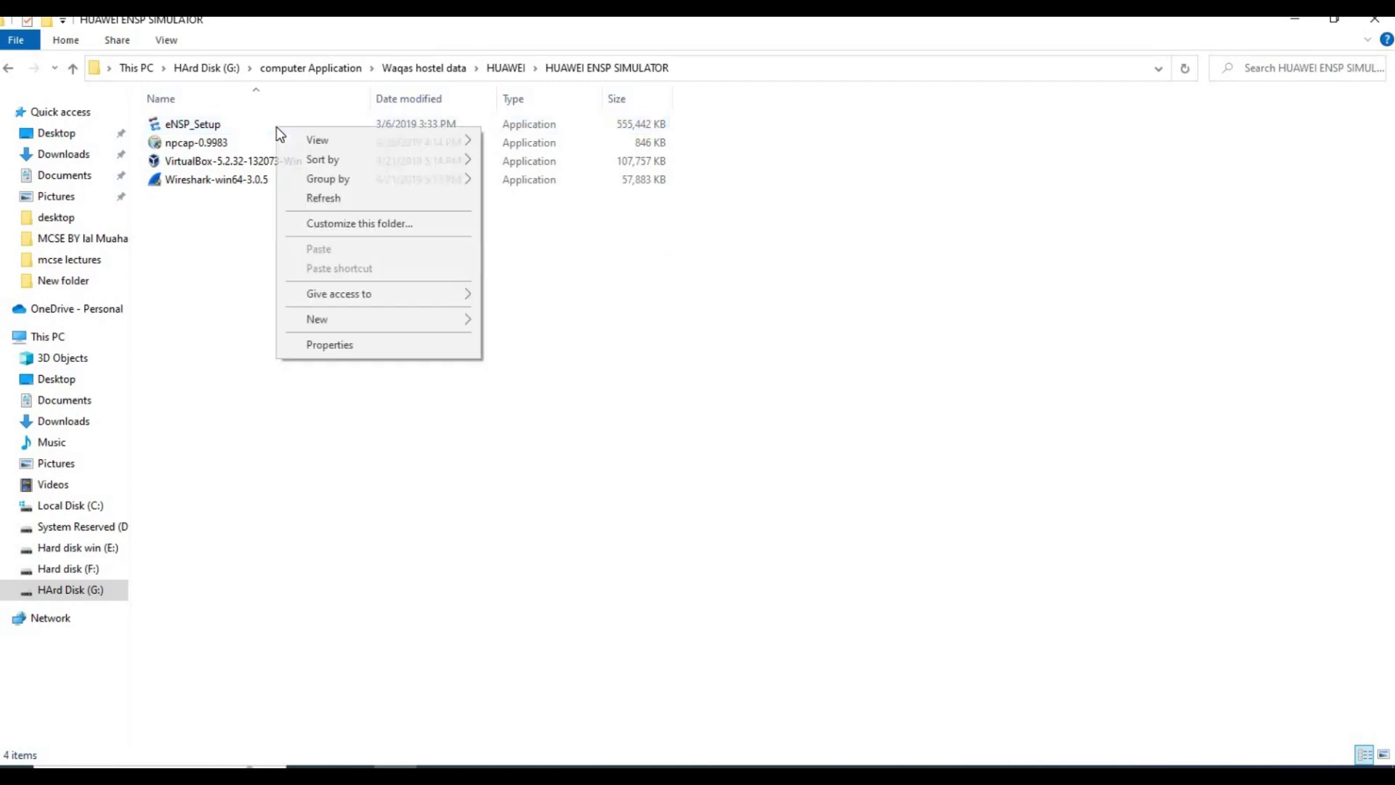
pyautogui.click(252, 122)
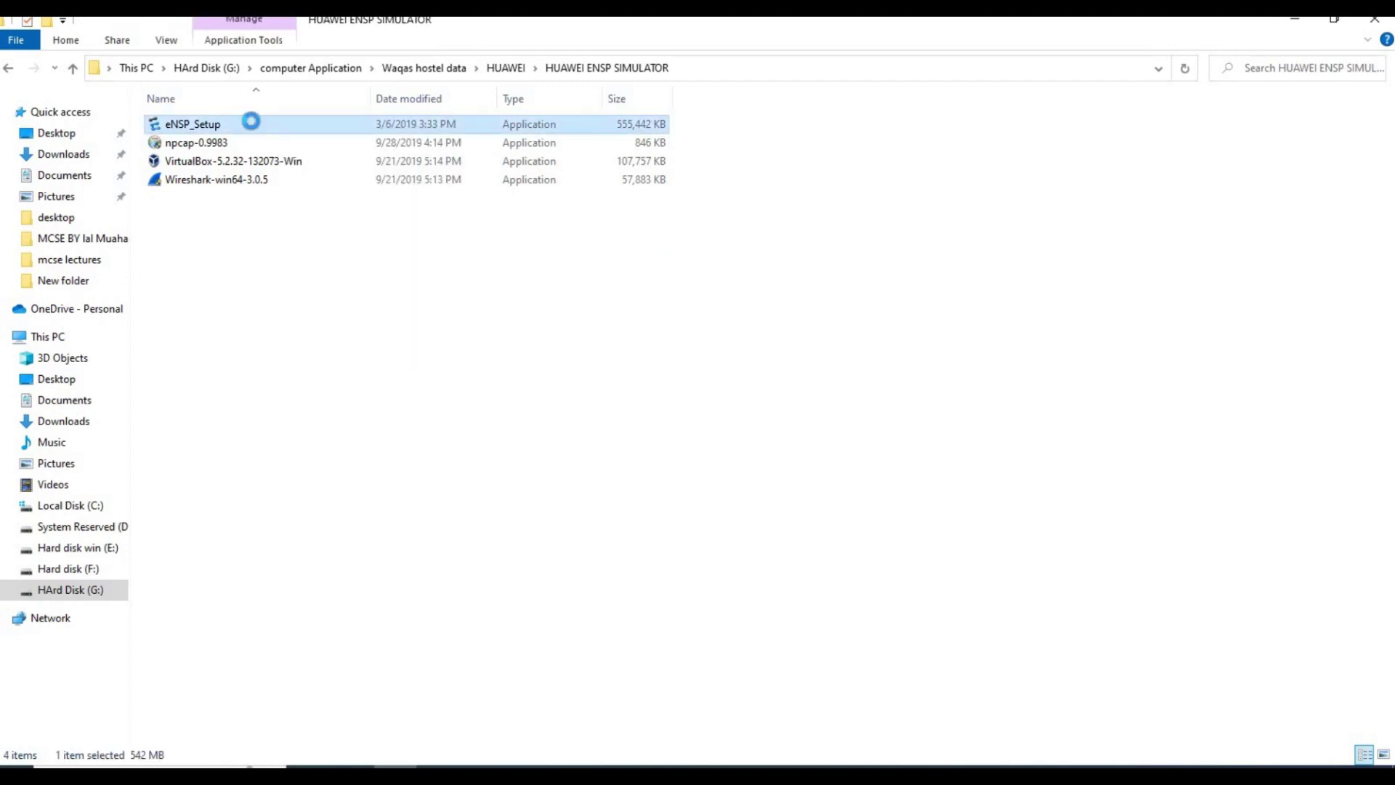
pyautogui.rightClick(251, 120)
pyautogui.click(287, 134)
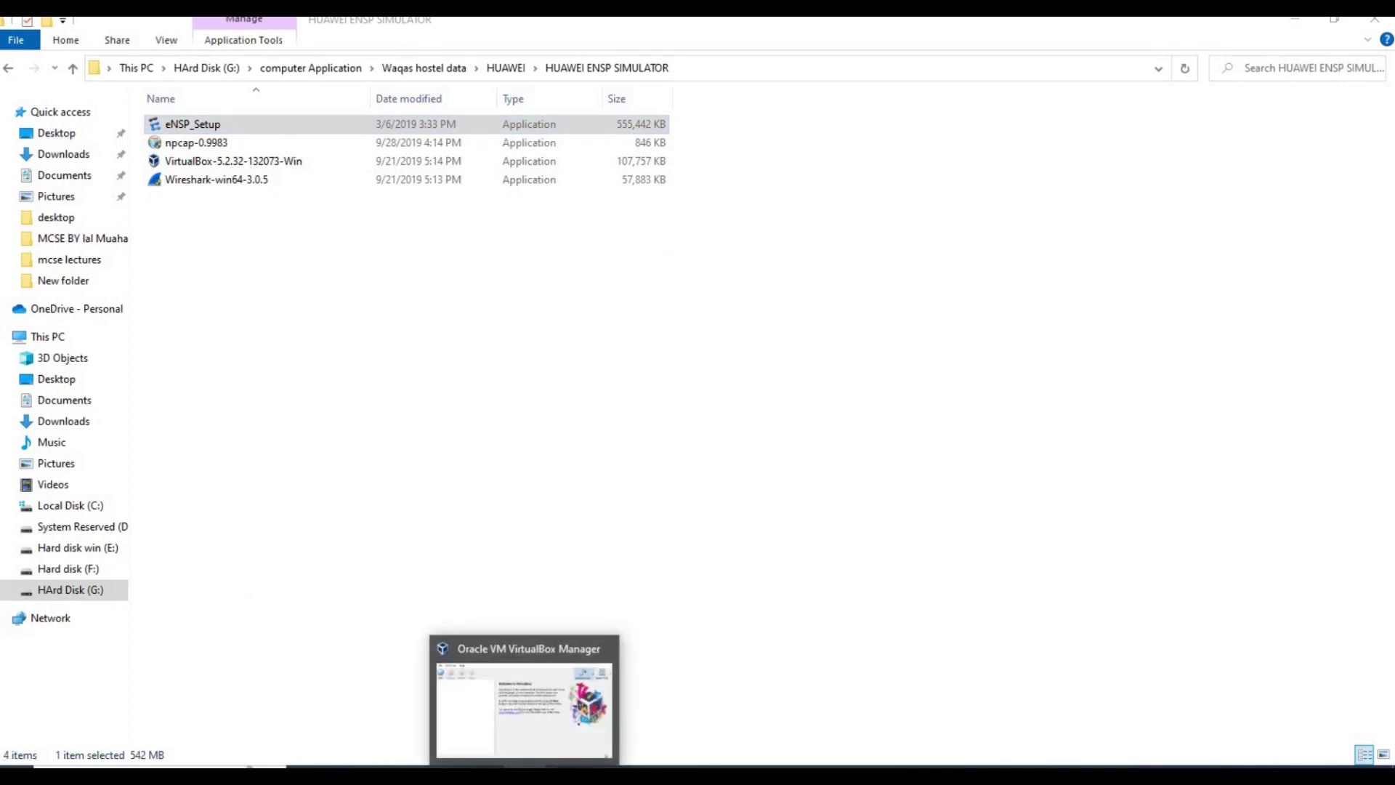
# Close the VirtualBox Manager window and complete the Npcap 0.9983 setup wizard
pyautogui.click(525, 776)
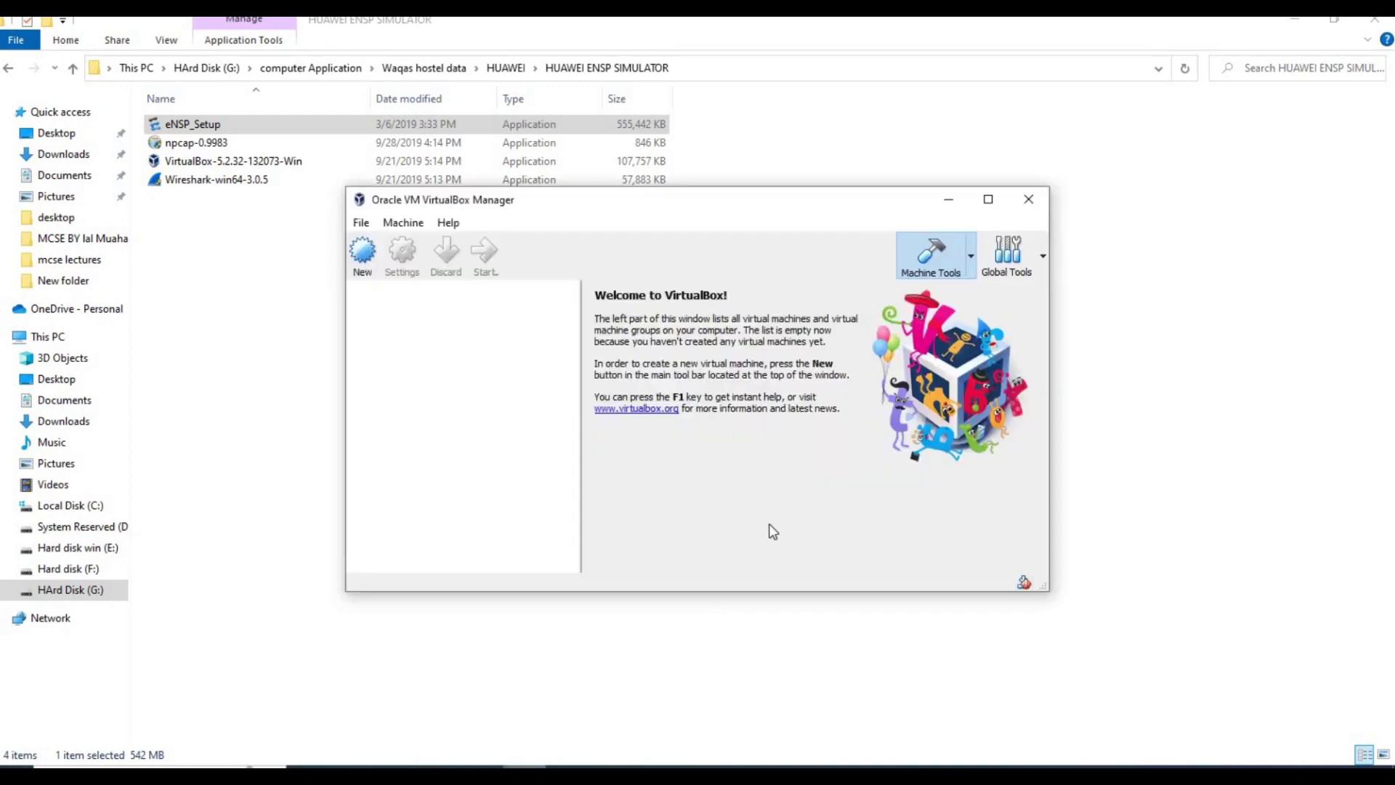
pyautogui.click(1031, 209)
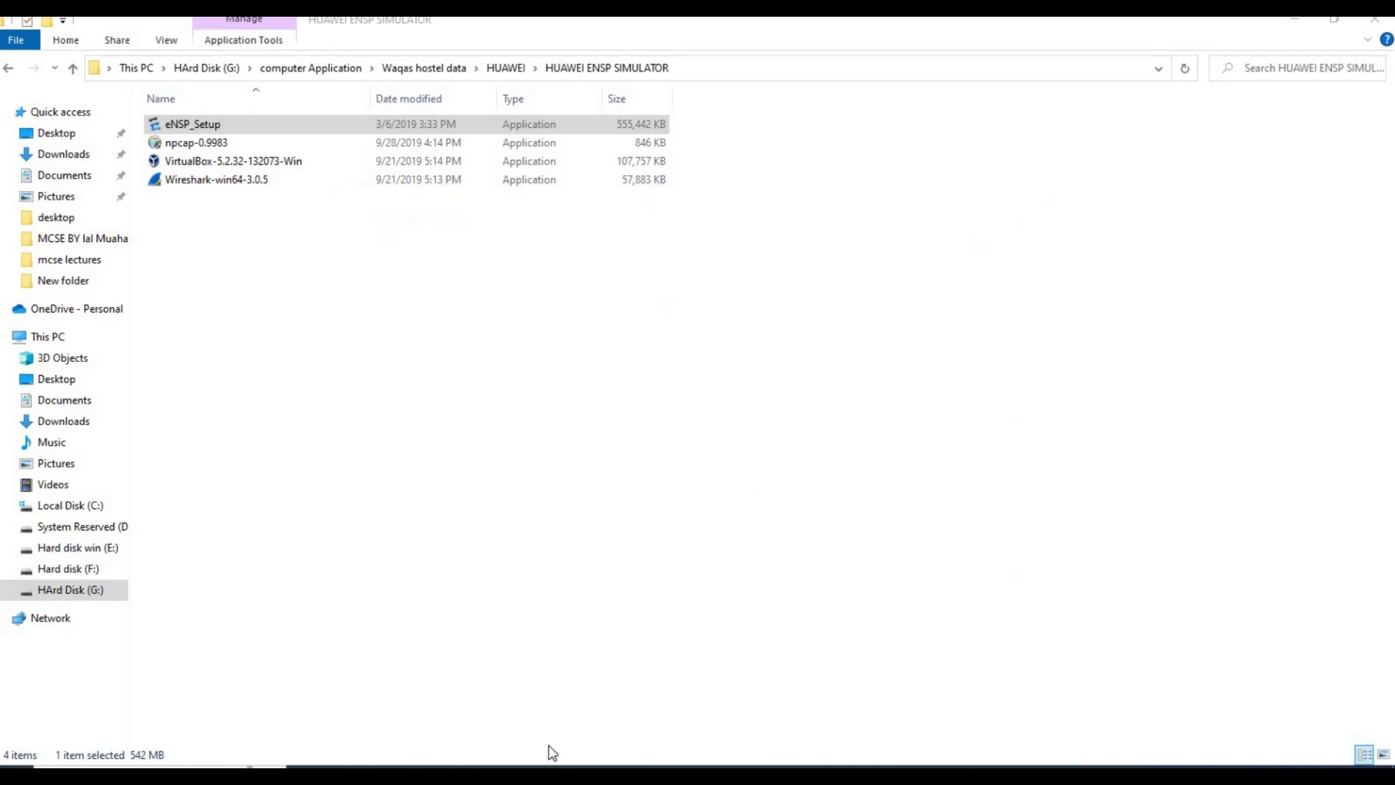
pyautogui.click(525, 776)
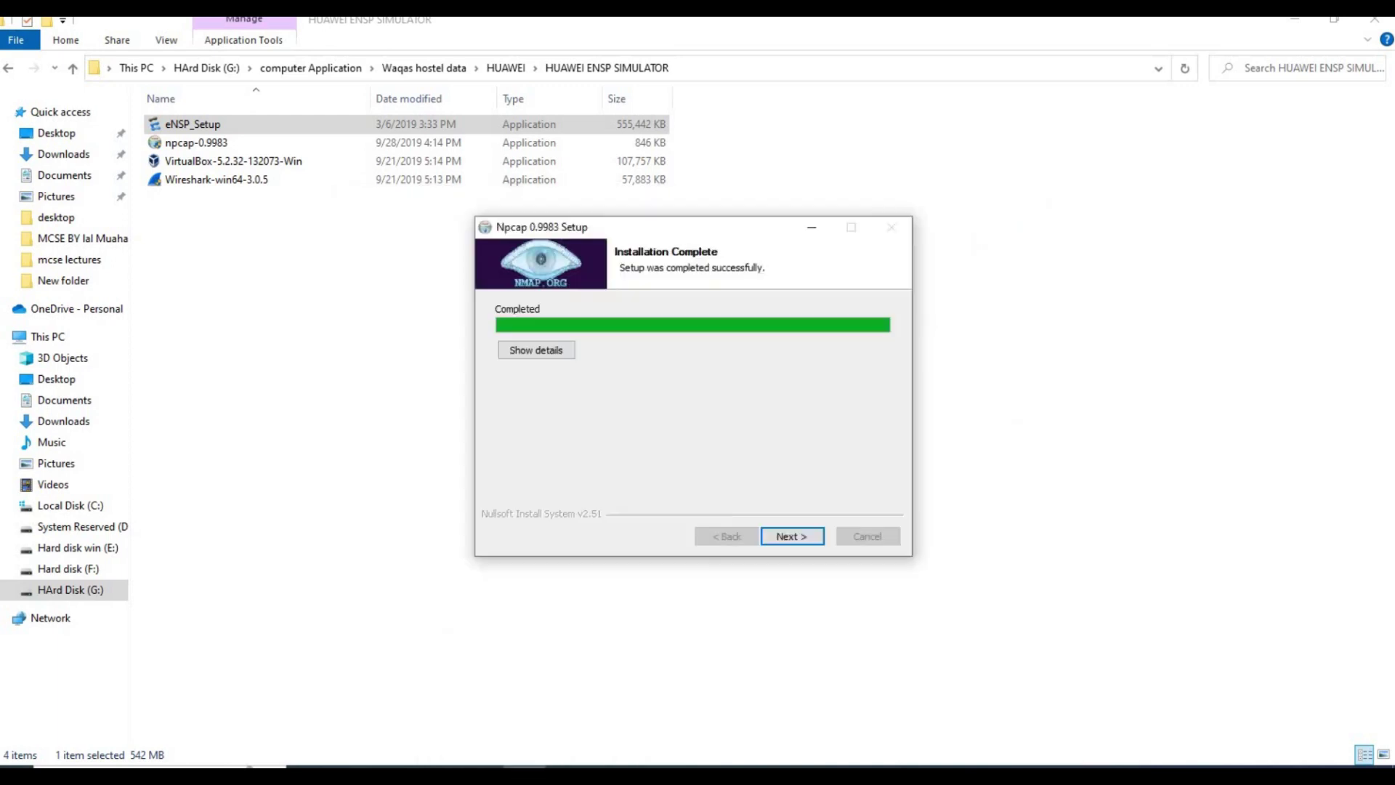
pyautogui.click(801, 536)
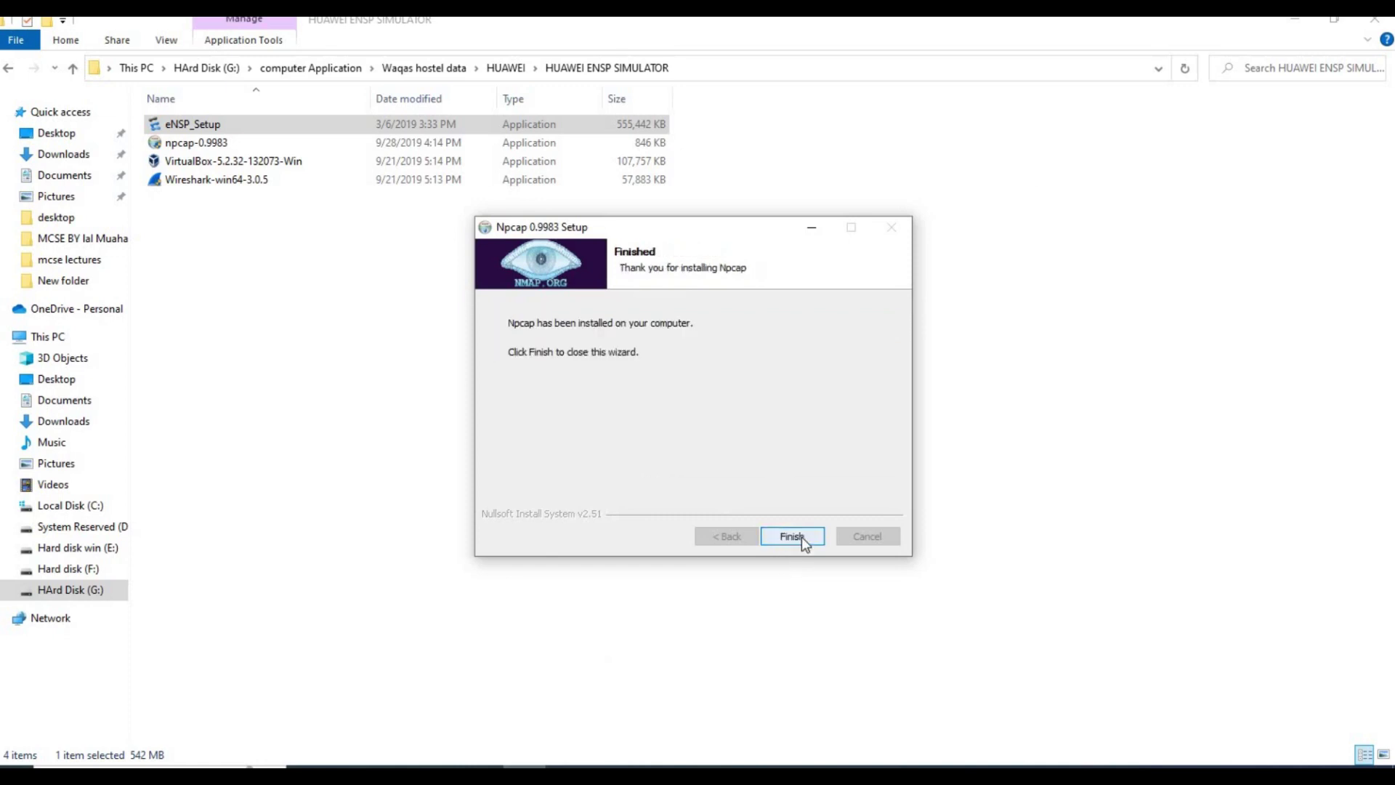
pyautogui.click(792, 536)
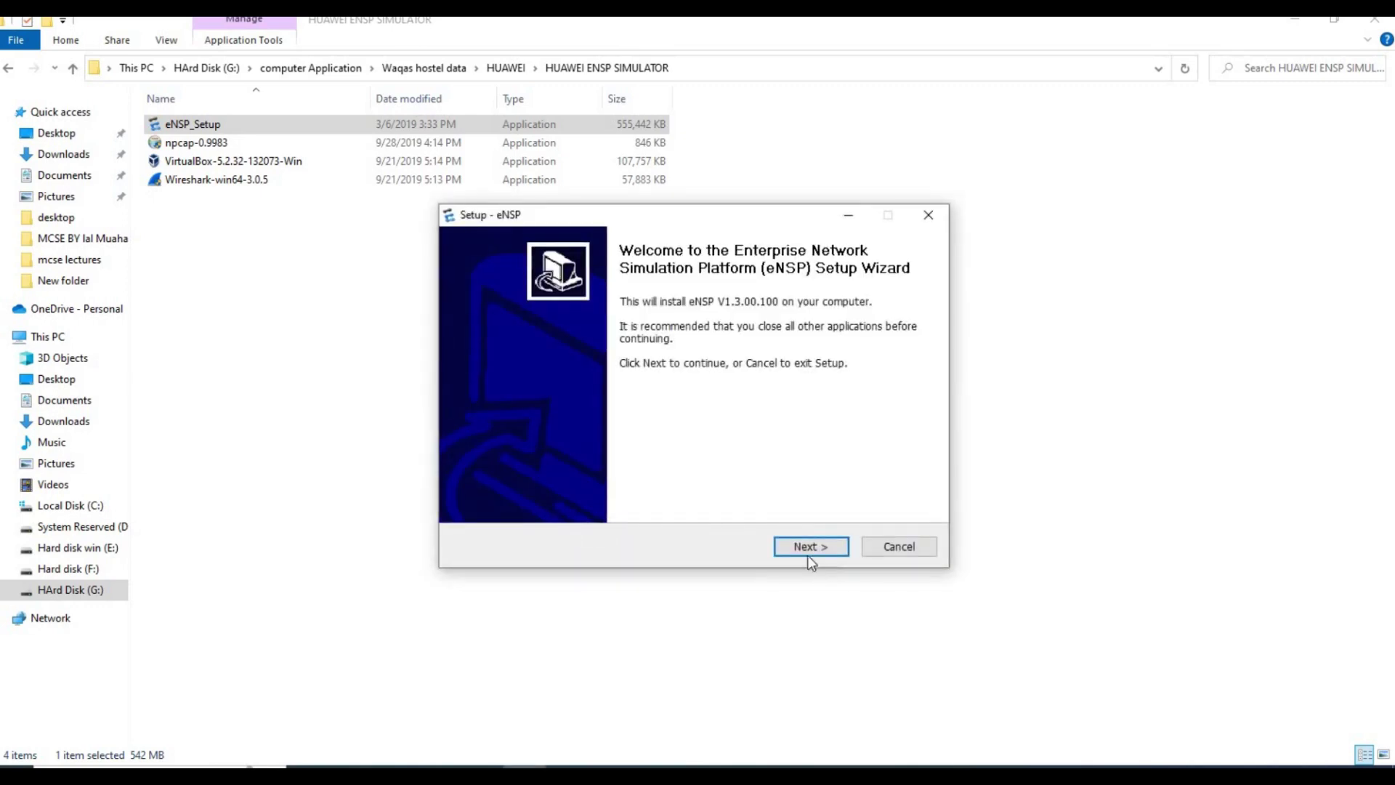
# Accept the eNSP license agreement, keeping C:\Program Files\Huawei\eNSP as the destination and eNSP as the Start Menu folder
pyautogui.click(802, 546)
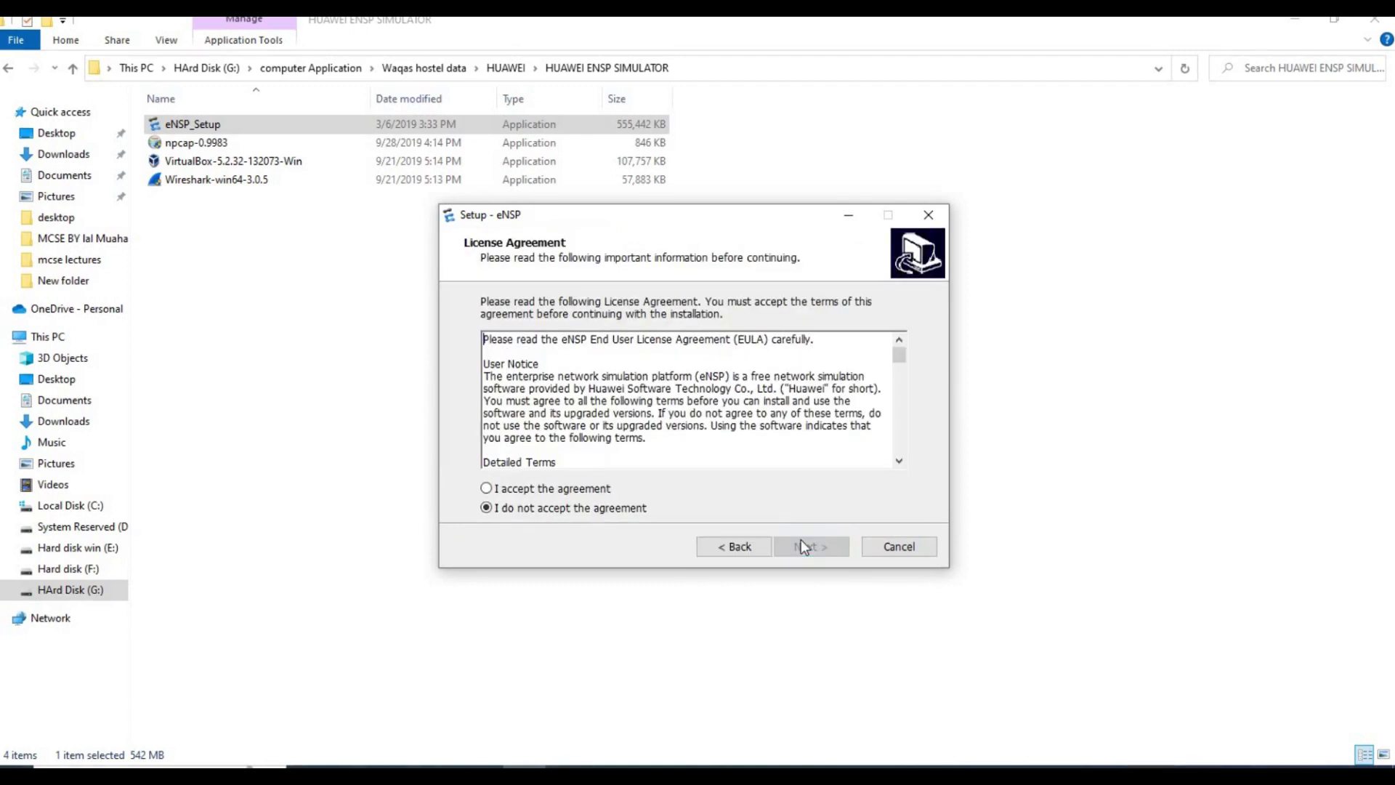
pyautogui.click(573, 488)
pyautogui.click(831, 551)
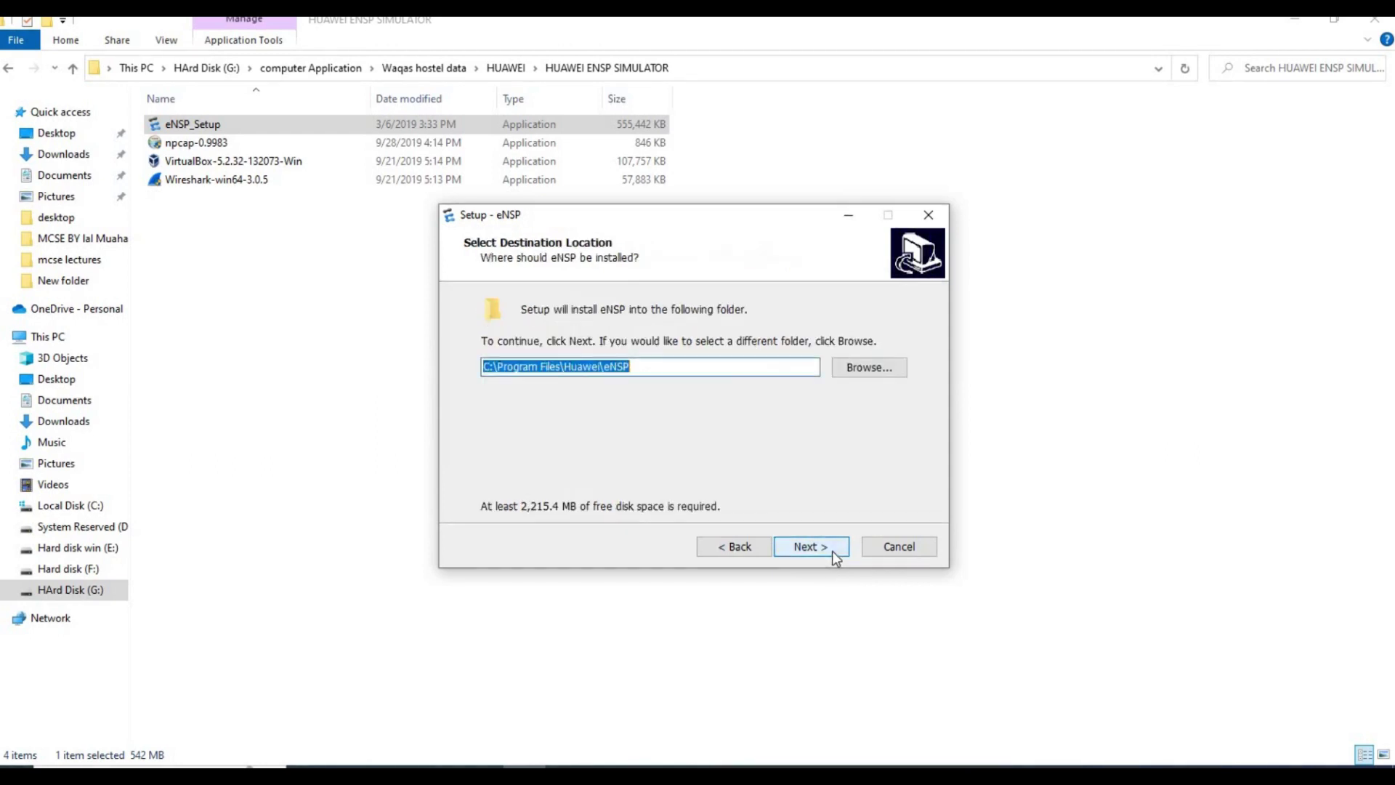
pyautogui.click(831, 551)
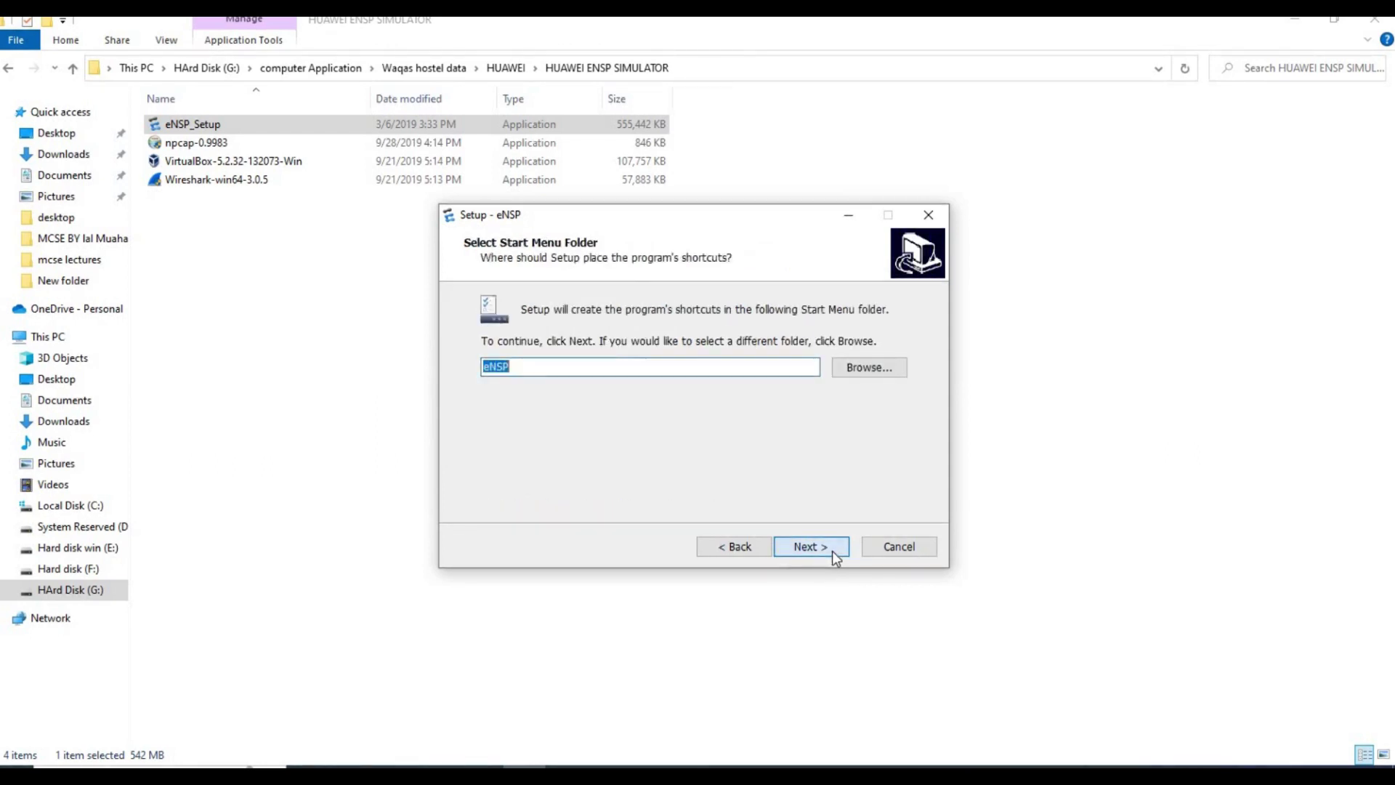
pyautogui.click(744, 545)
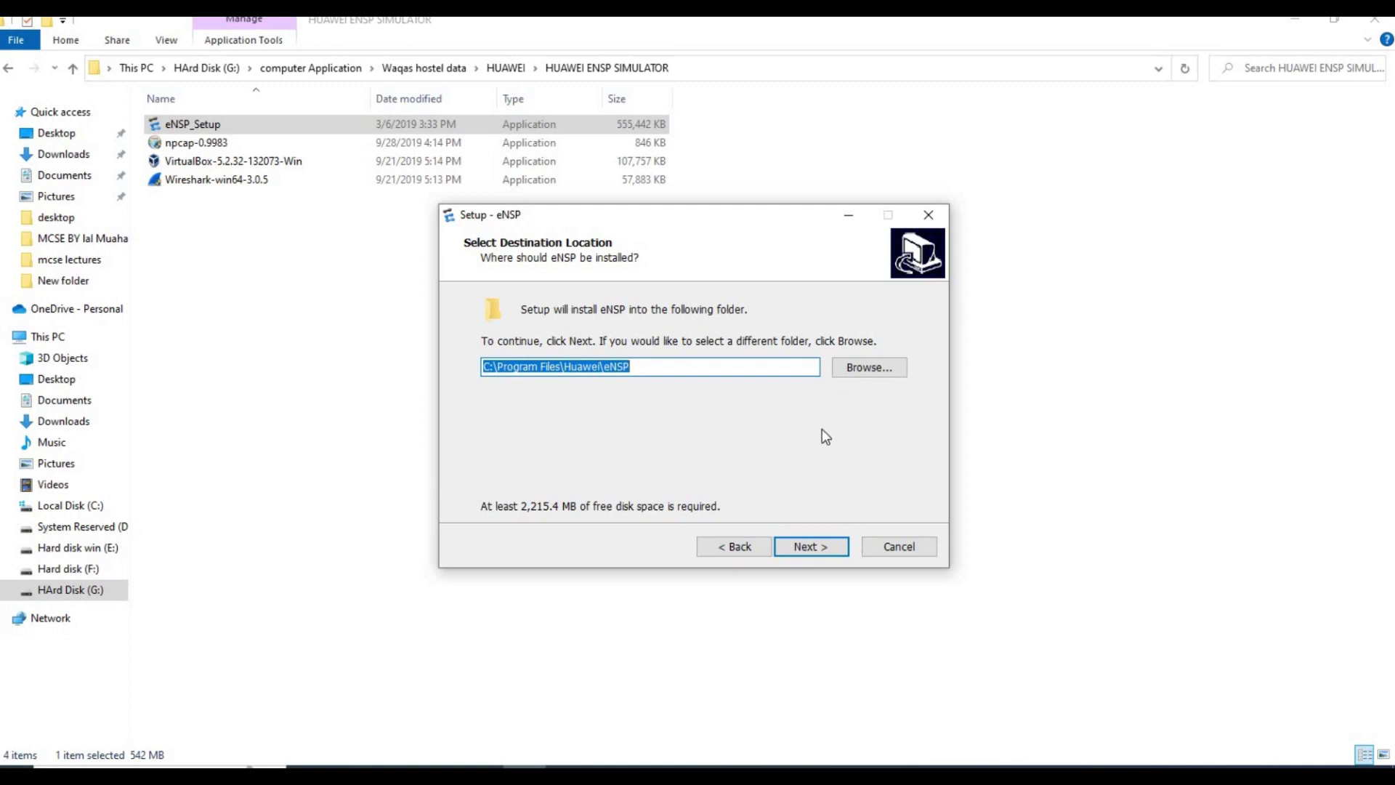
pyautogui.click(821, 550)
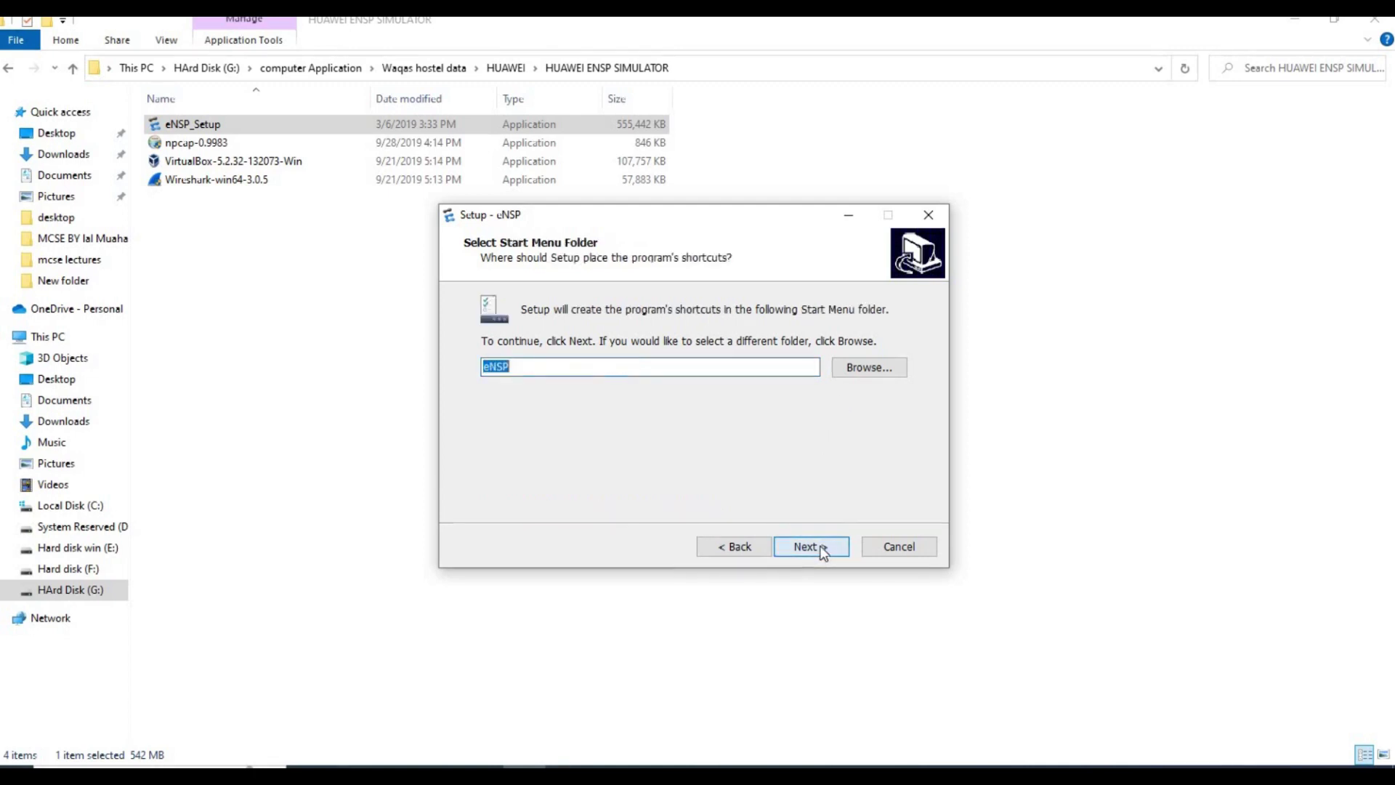
pyautogui.click(820, 549)
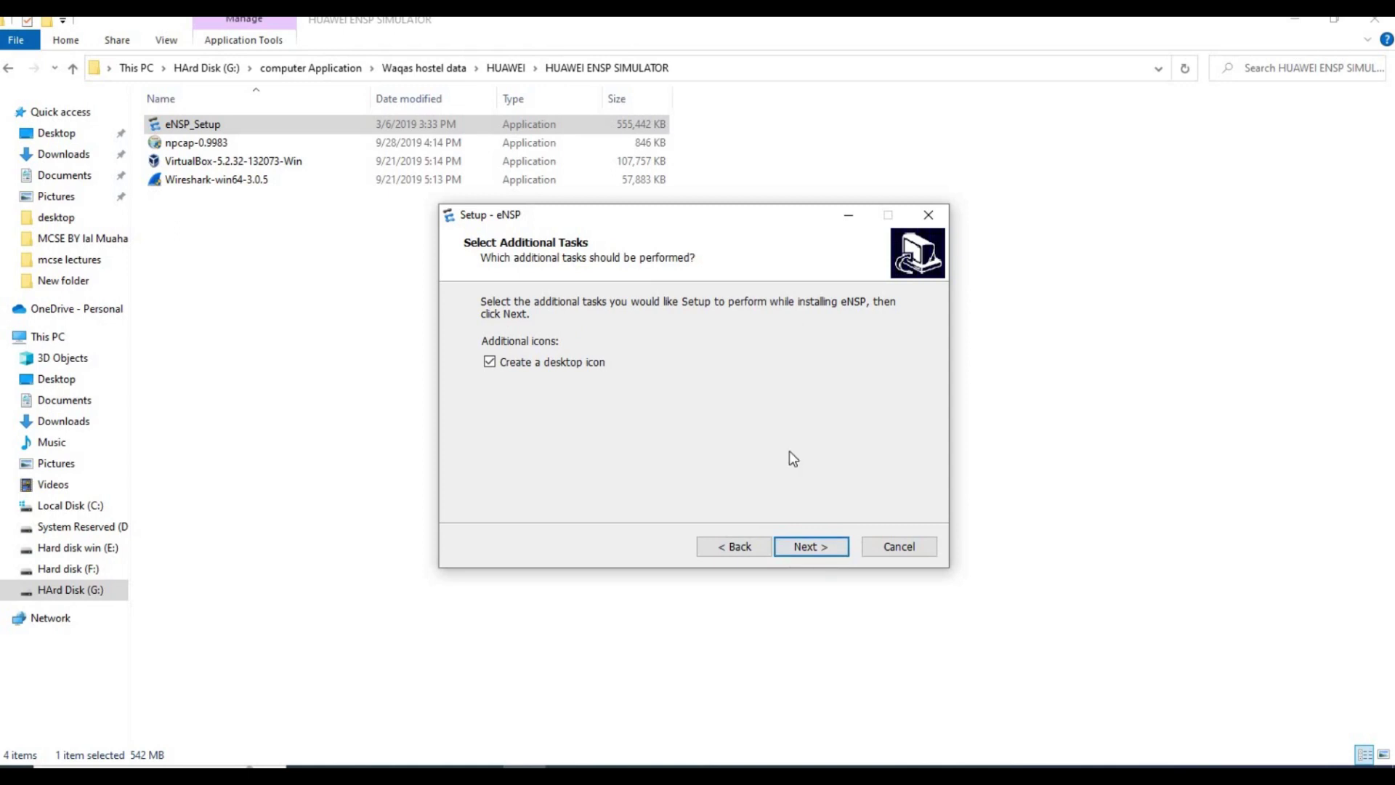
# Install eNSP with a desktop icon and finish setup with Launch eNSP and Show update log enabled
pyautogui.click(810, 542)
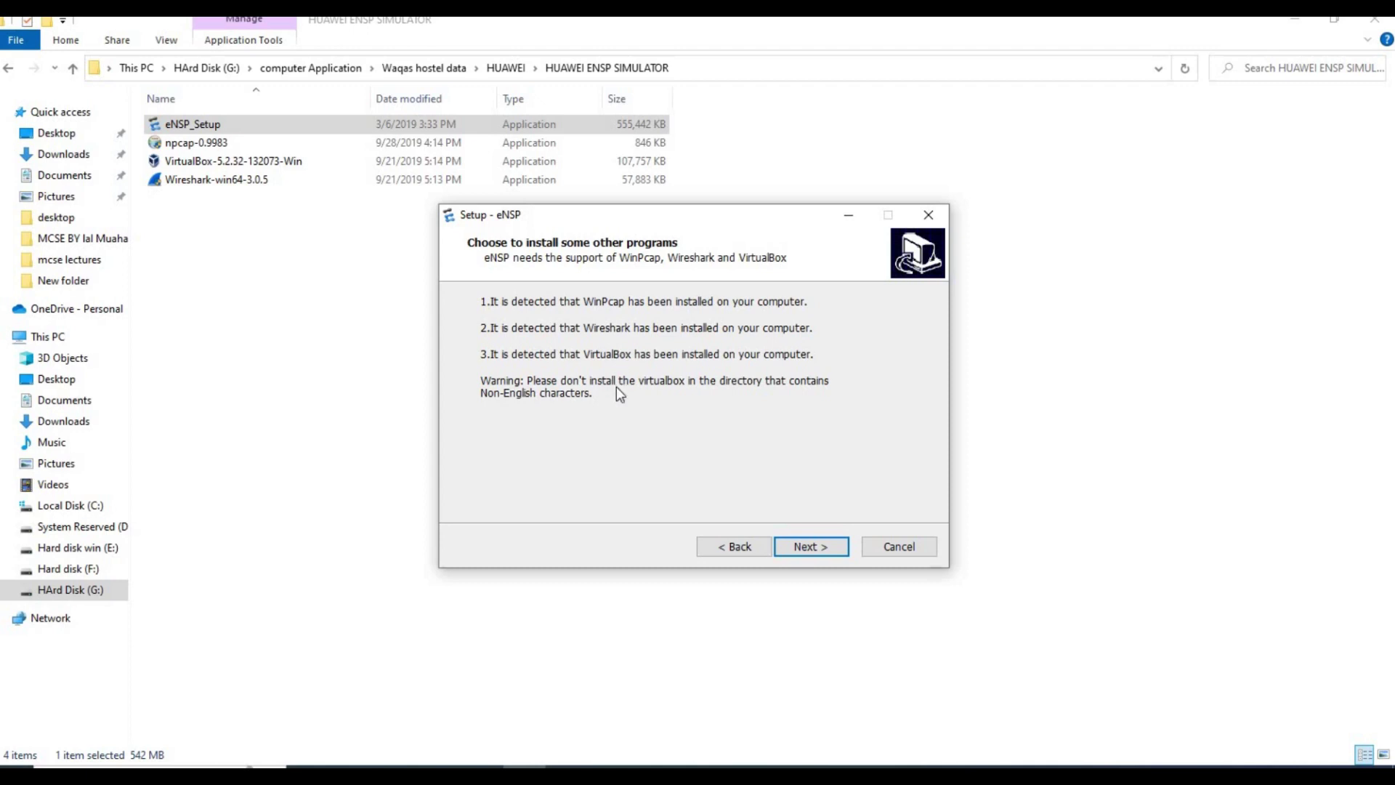
pyautogui.click(800, 548)
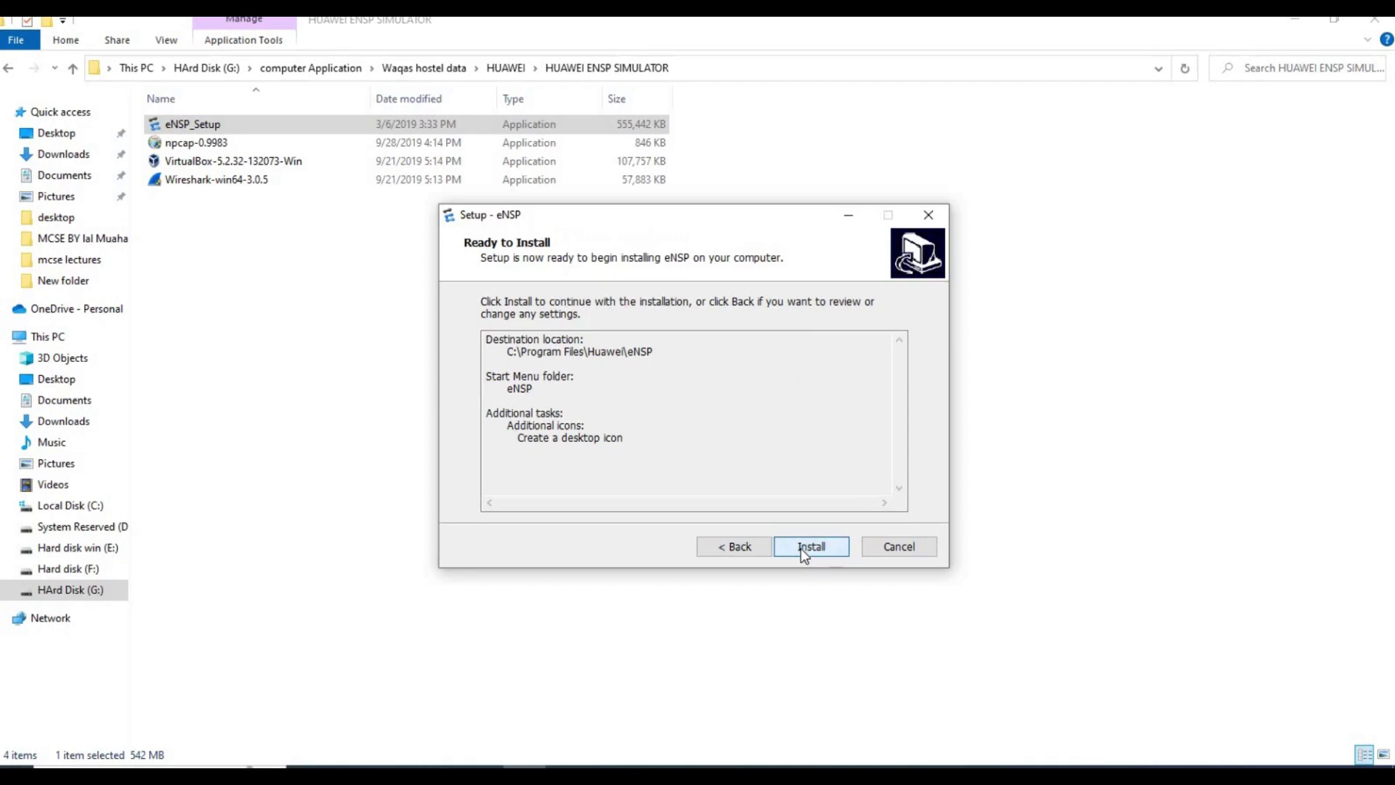
pyautogui.click(800, 547)
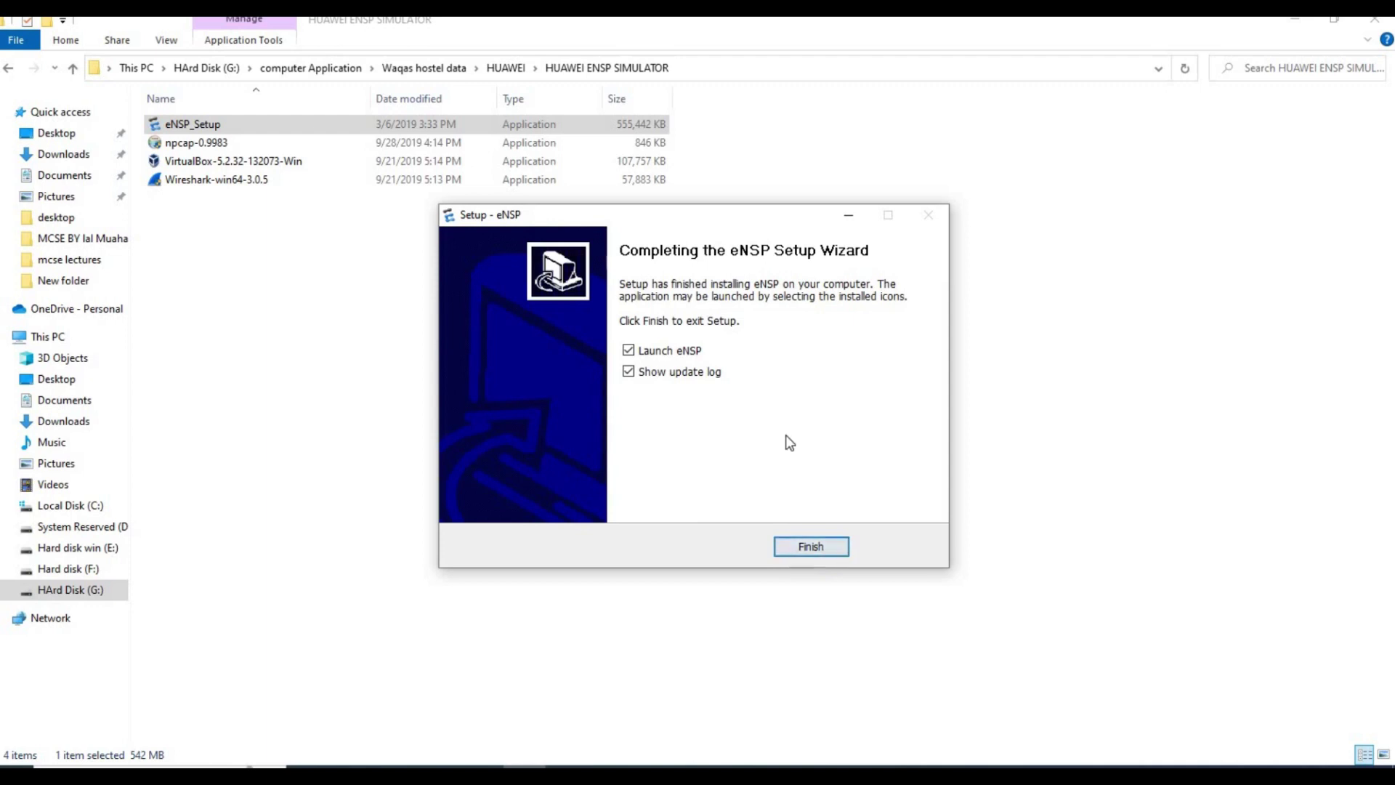
pyautogui.click(822, 547)
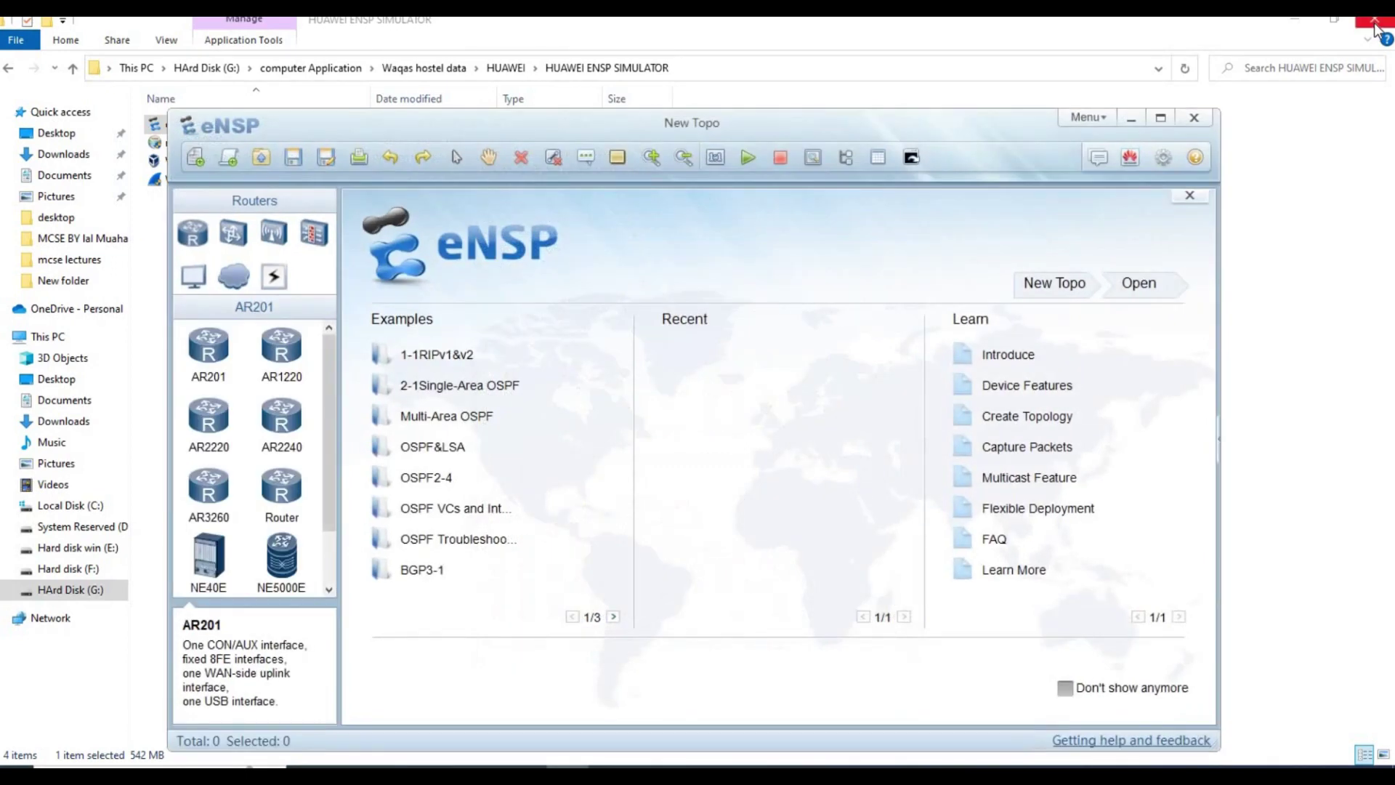
# Close the File Explorer window and maximize the eNSP window
pyautogui.click(1375, 28)
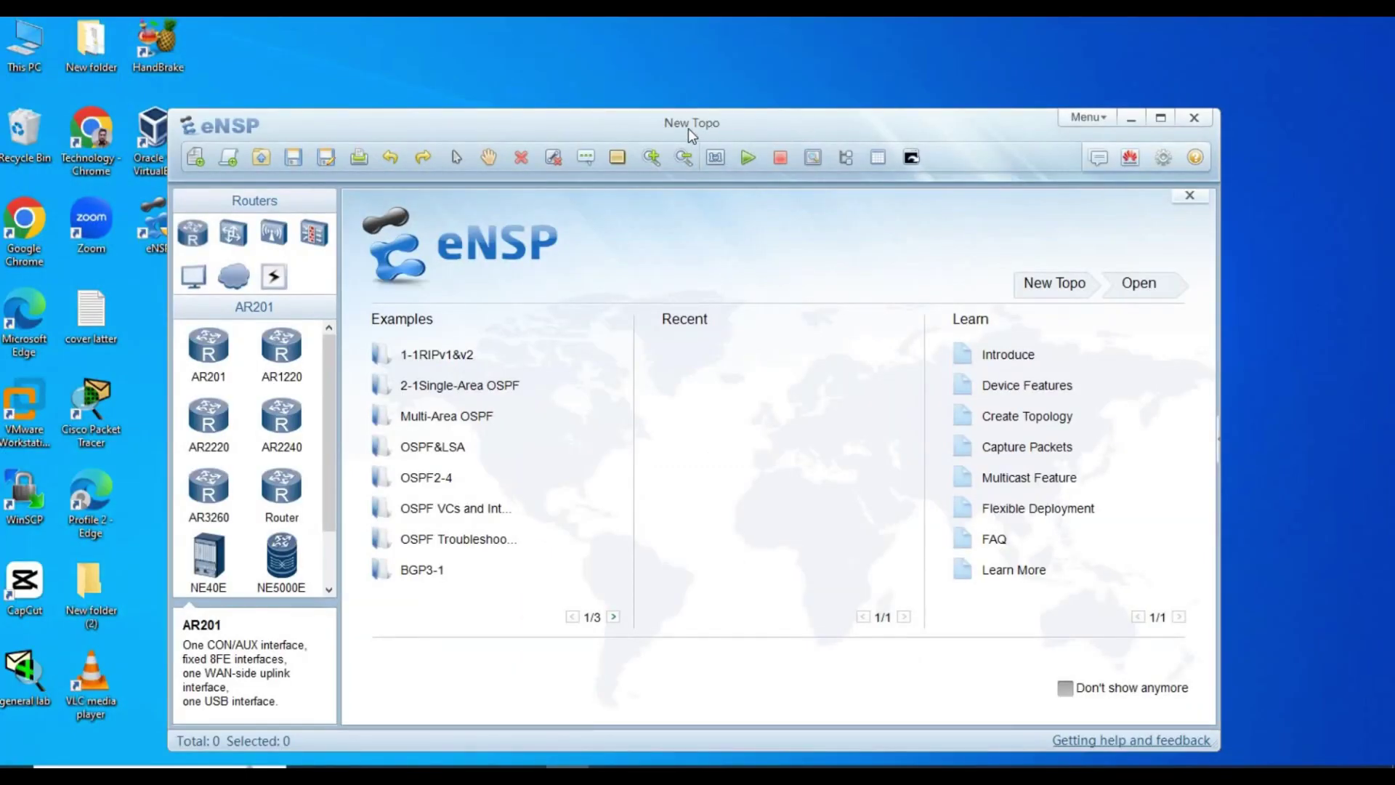
pyautogui.moveTo(690, 111); pyautogui.dragTo(696, 99)
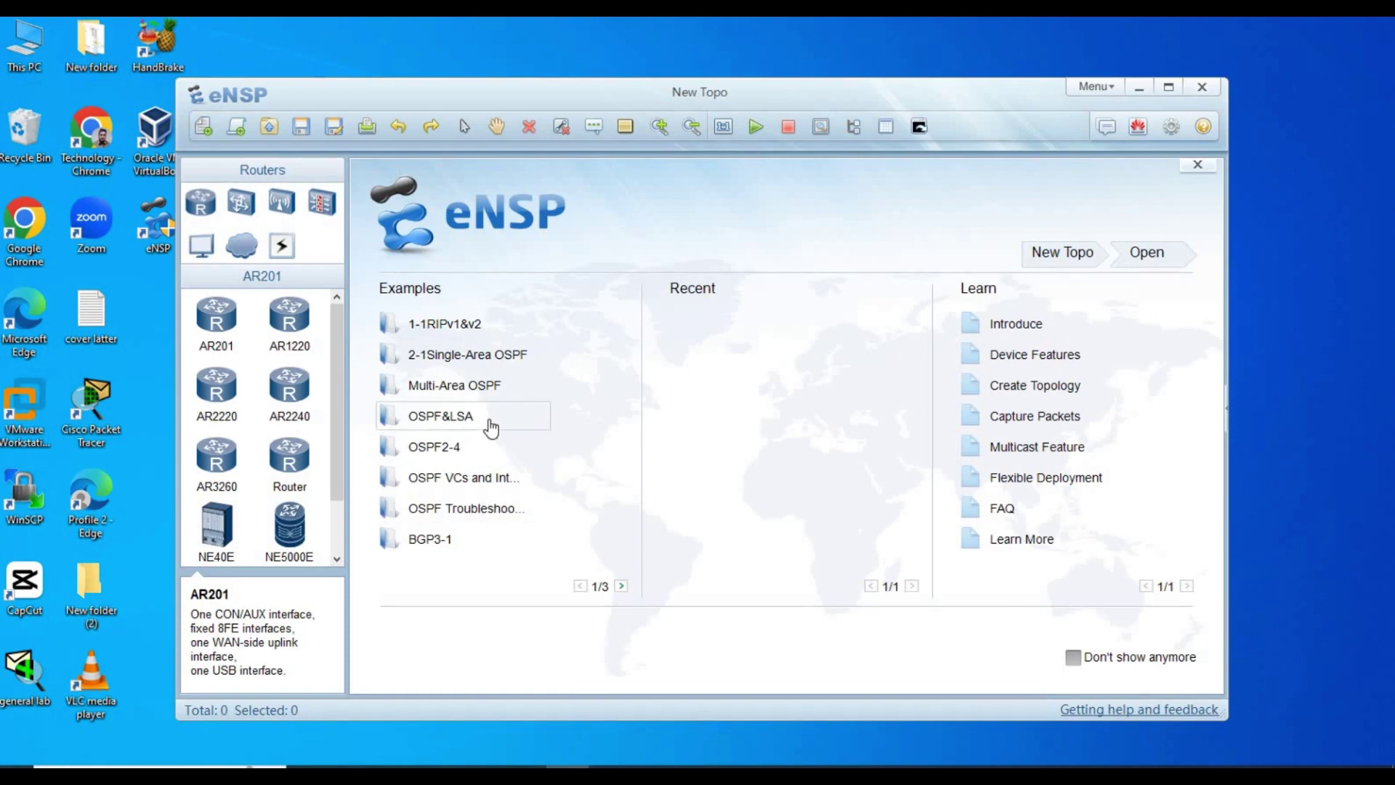
pyautogui.click(1167, 90)
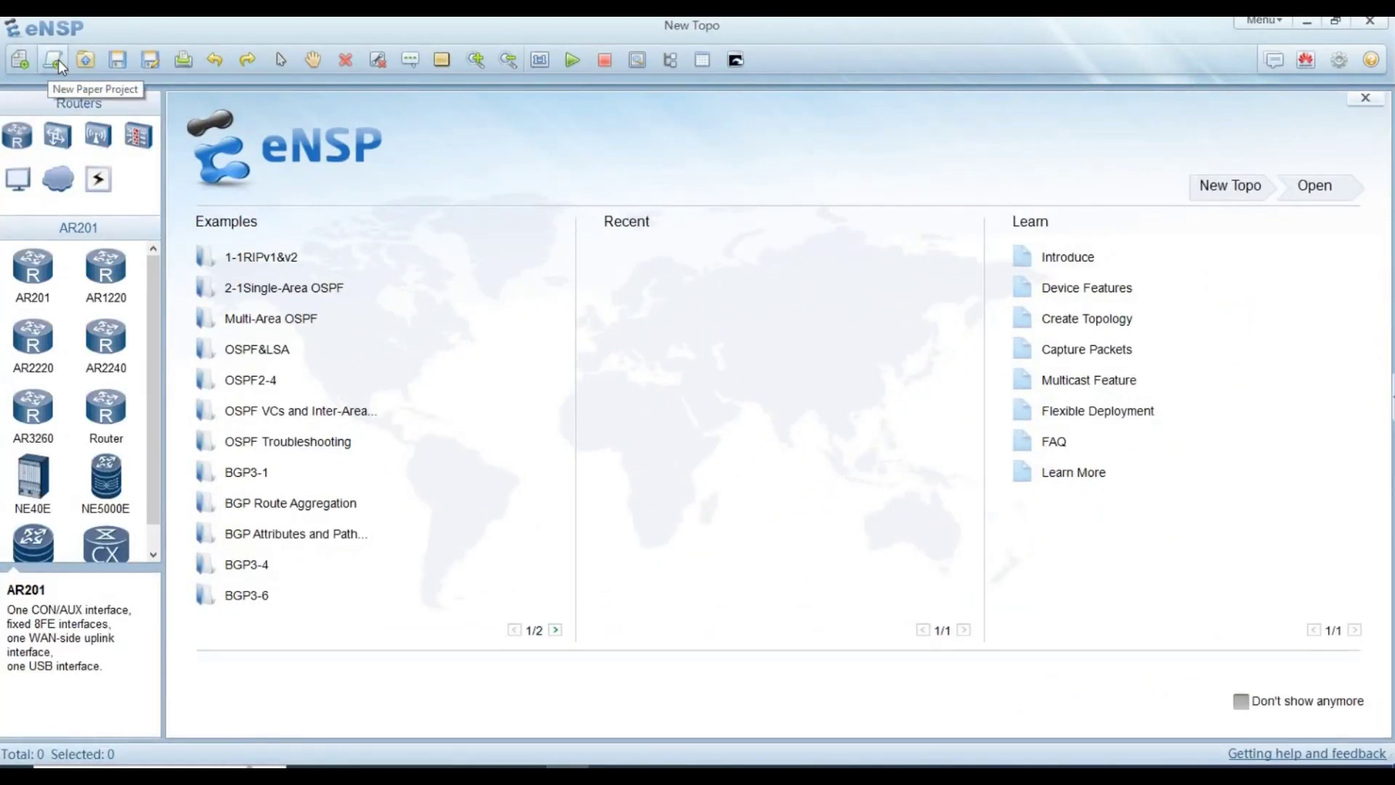
# Create a new blank topology
pyautogui.click(20, 59)
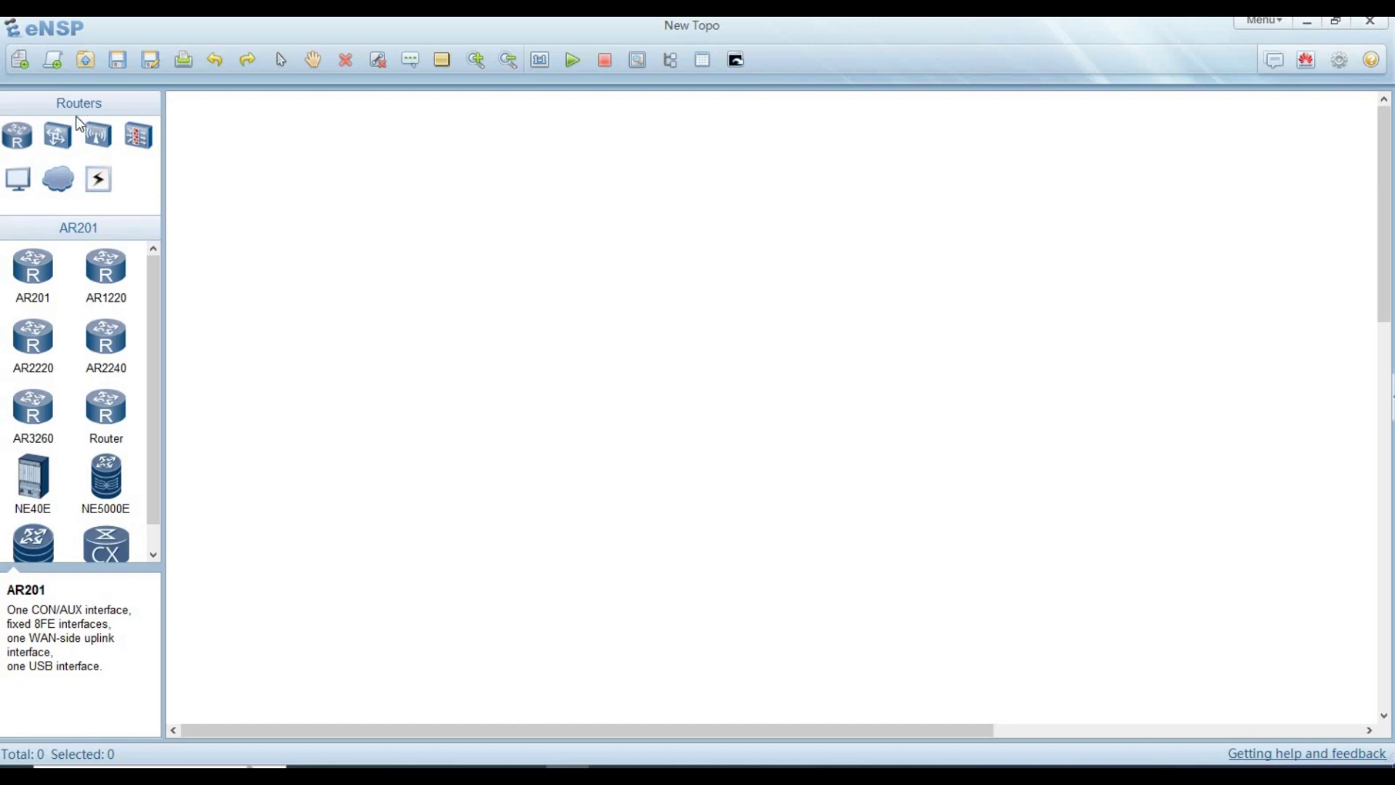
# Look through the available routers, switches, WLAN devices, firewalls, end devices, other devices and connection types
pyautogui.click(31, 143)
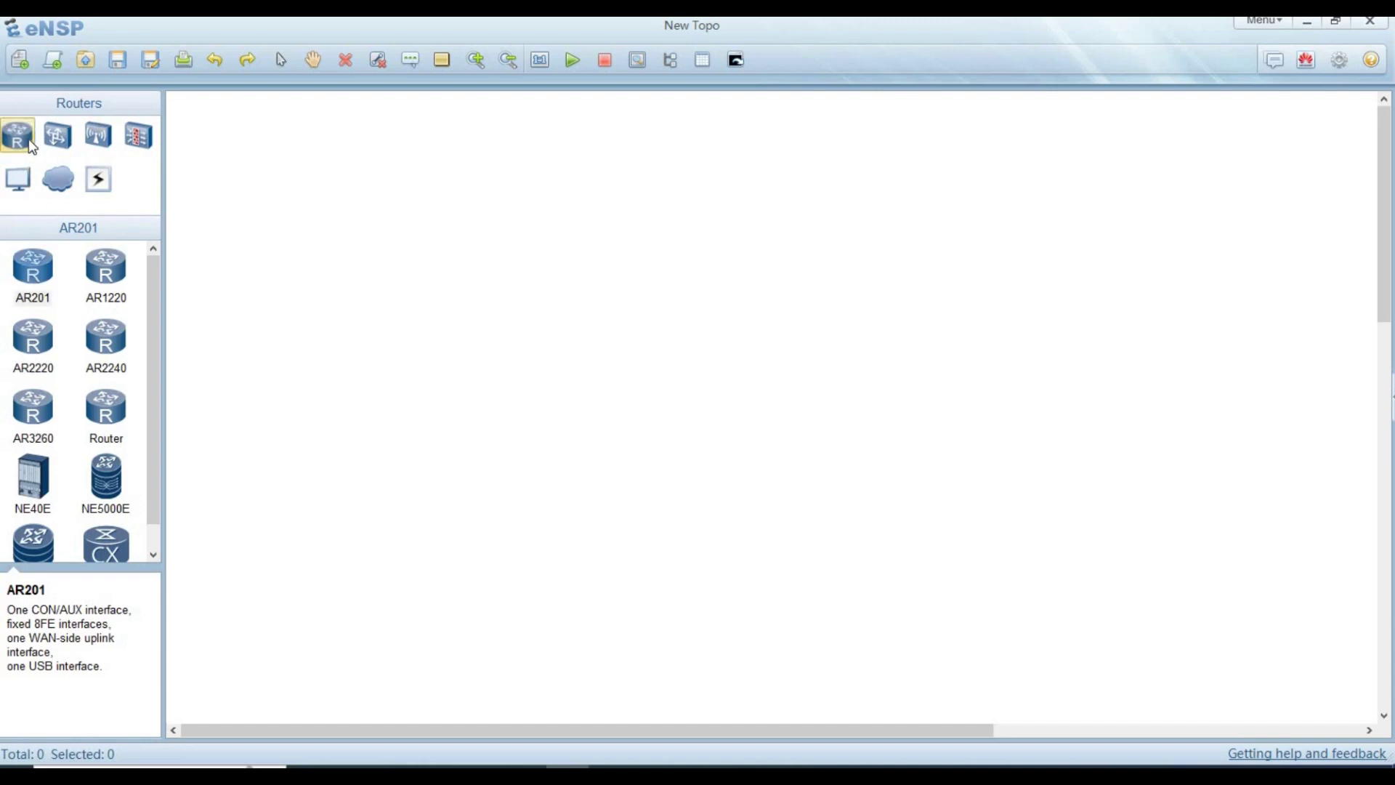
pyautogui.moveTo(152, 346); pyautogui.dragTo(172, 457)
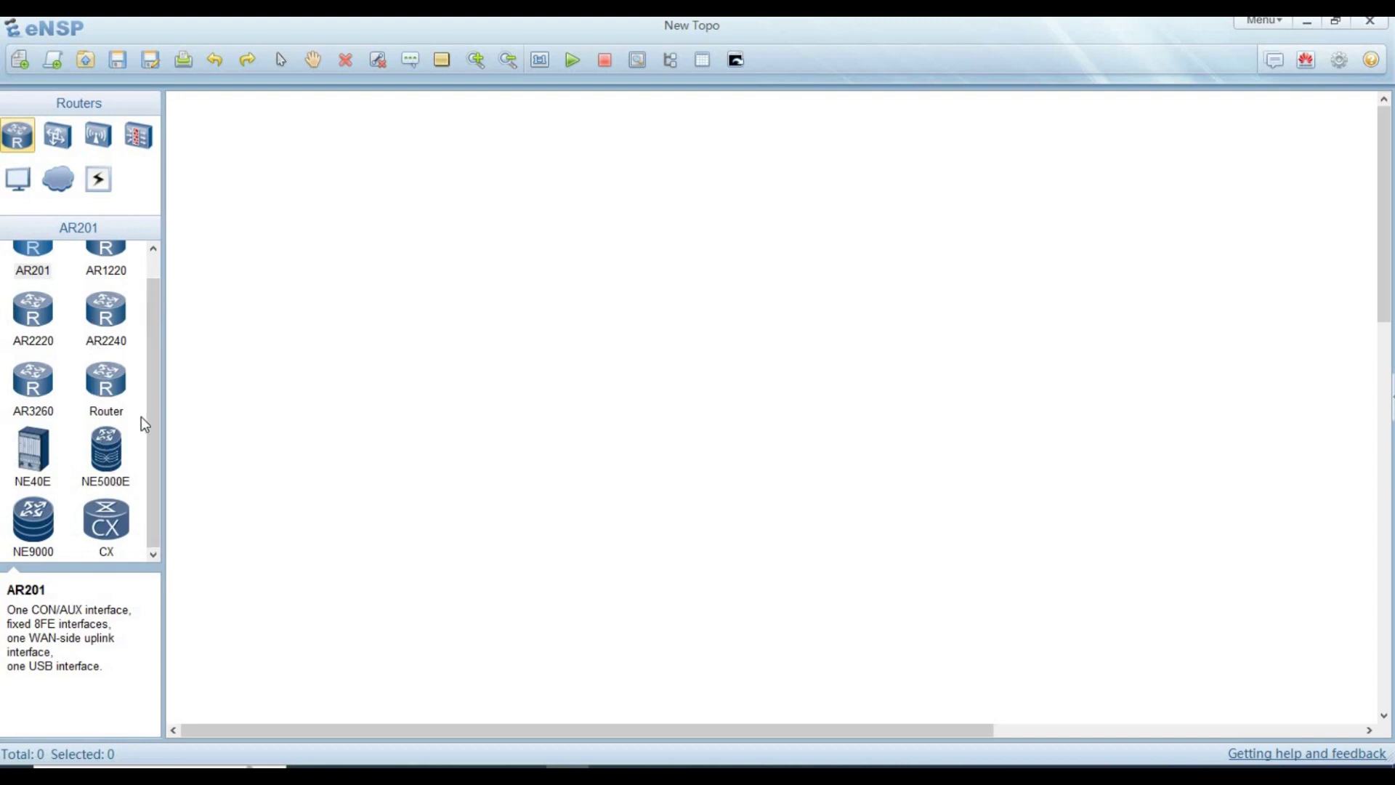
pyautogui.moveTo(150, 419); pyautogui.dragTo(149, 348)
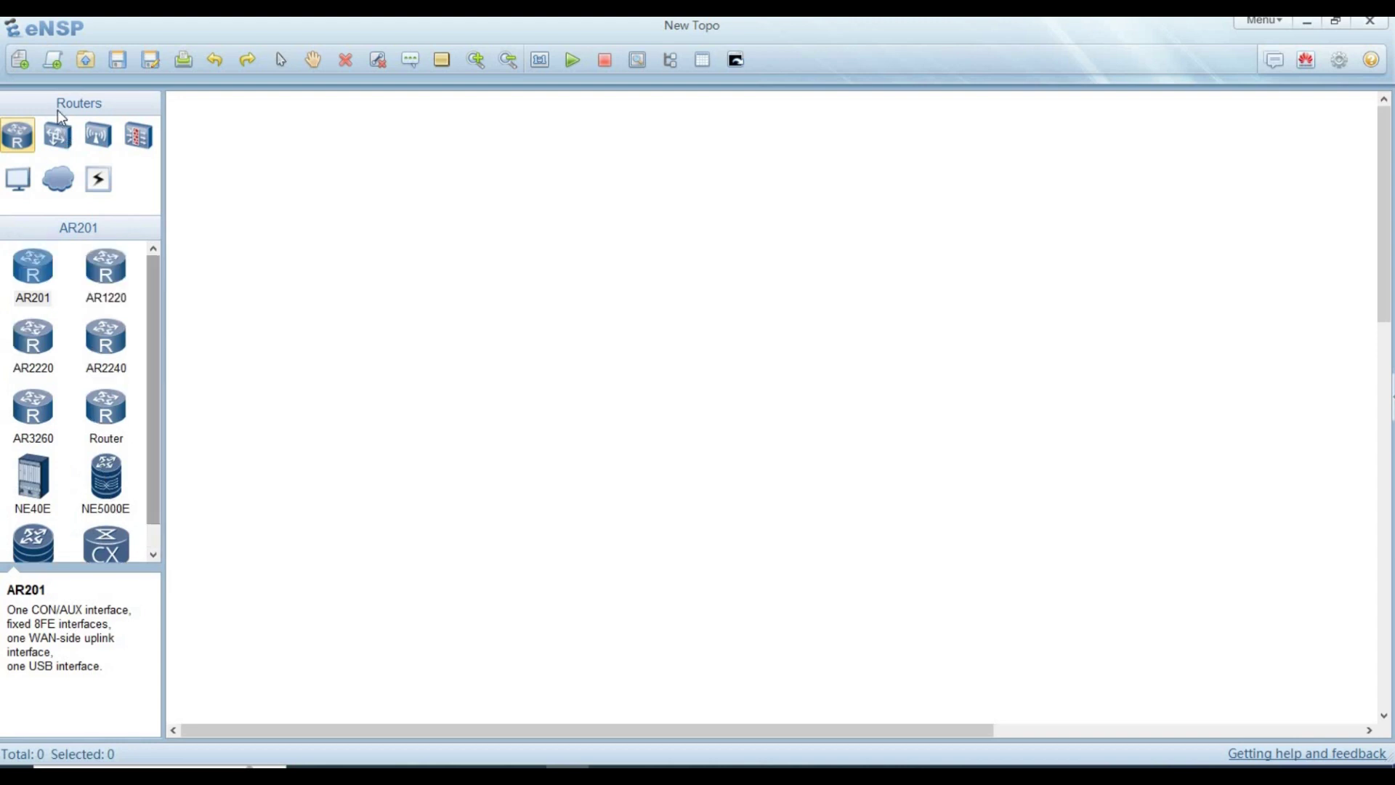
pyautogui.click(57, 136)
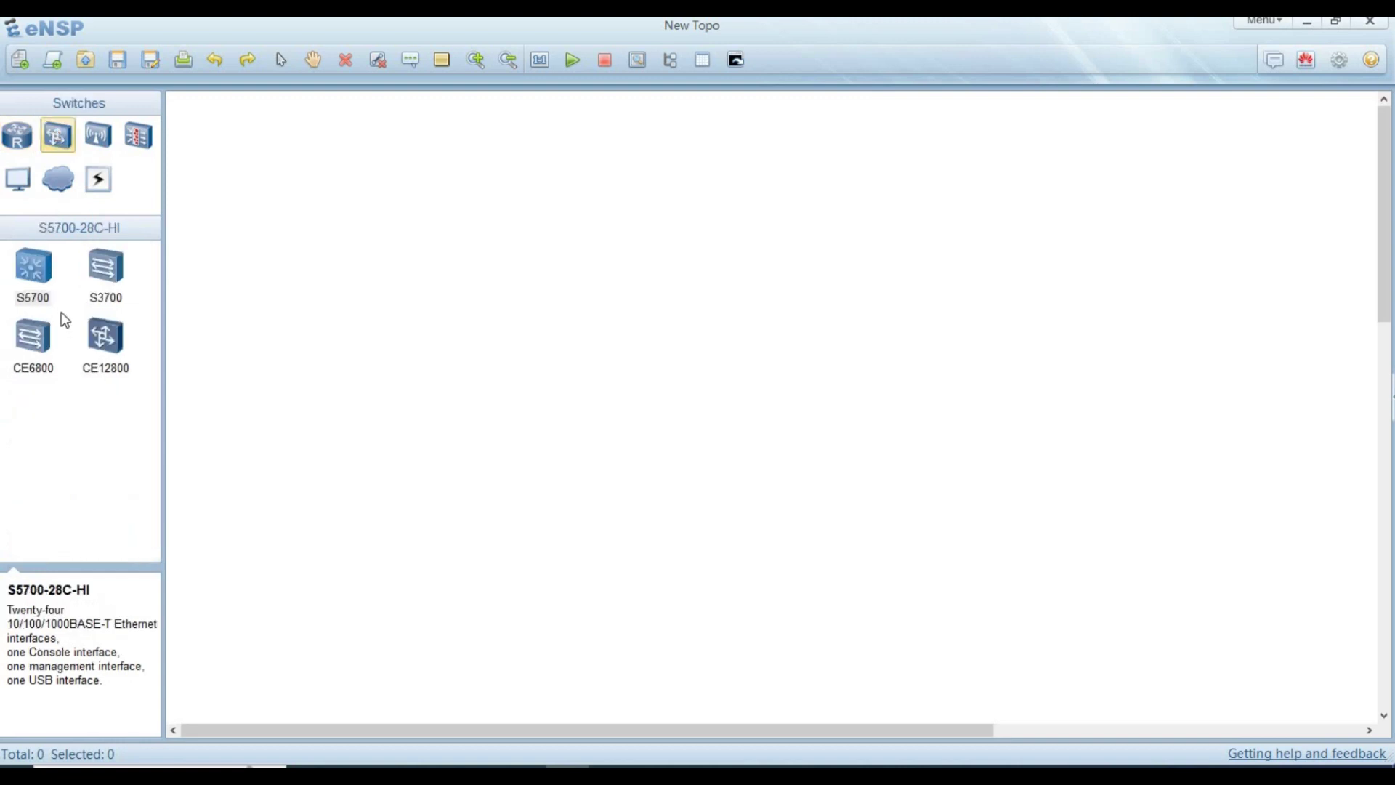
pyautogui.click(98, 136)
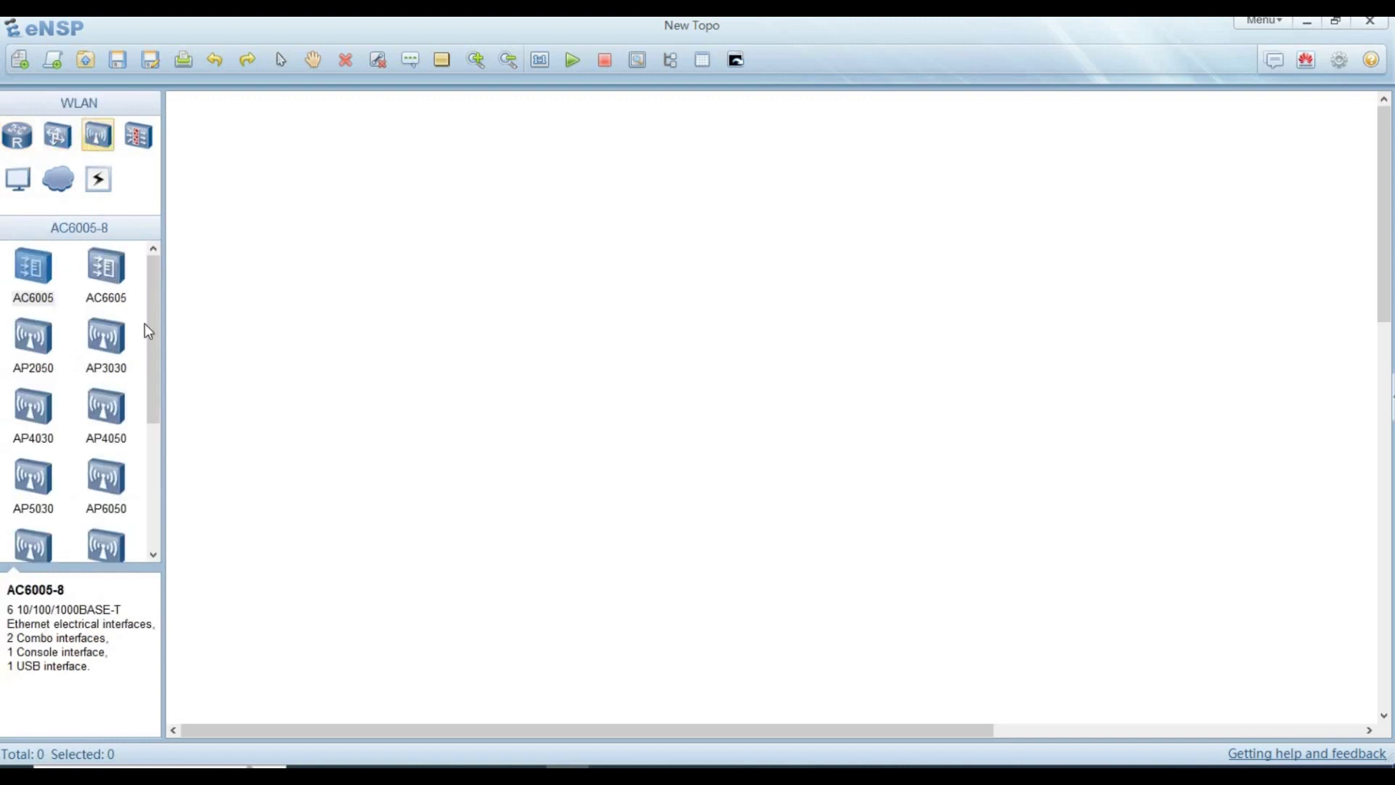
pyautogui.moveTo(151, 317)
pyautogui.mouseDown()
pyautogui.moveTo(167, 450)
pyautogui.moveTo(155, 311)
pyautogui.mouseUp()
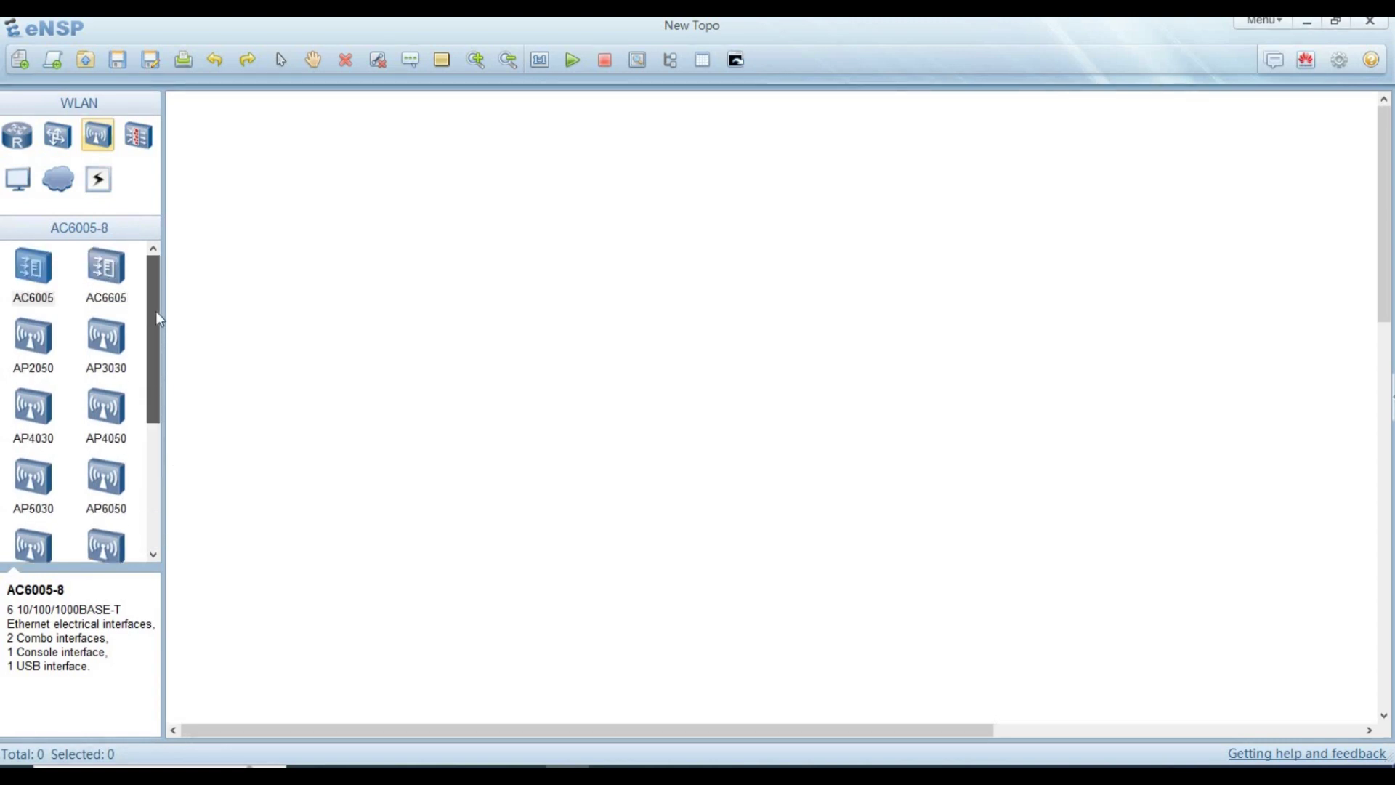
pyautogui.click(138, 136)
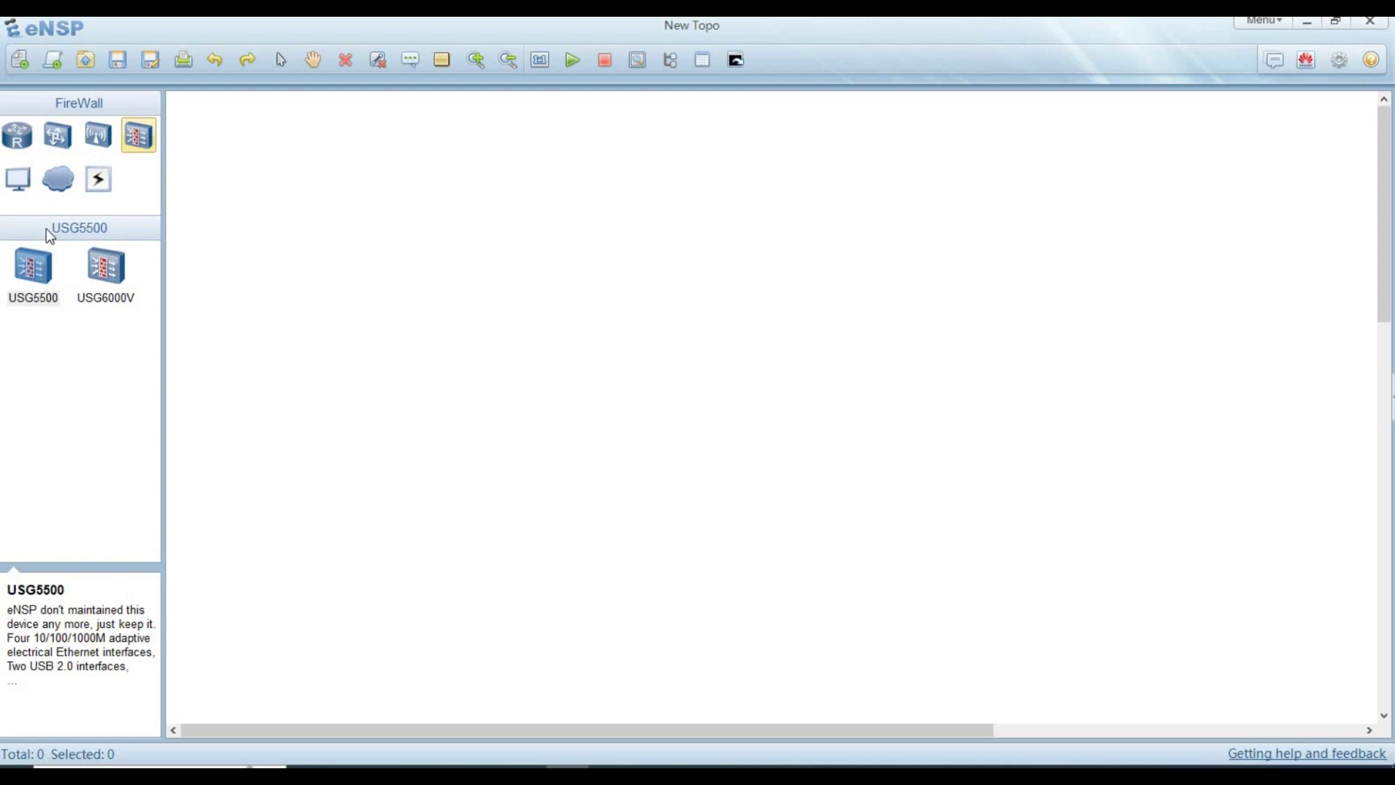
pyautogui.click(18, 179)
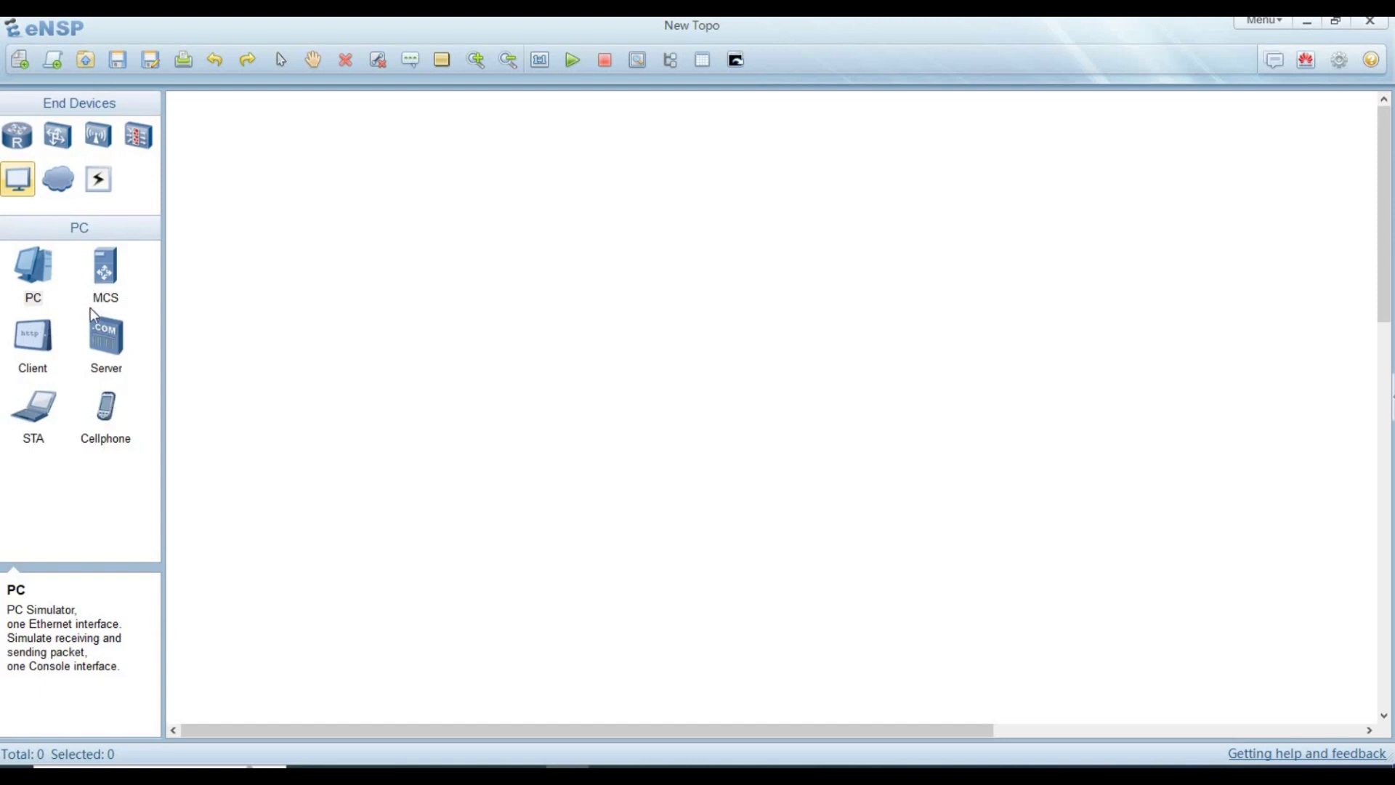
pyautogui.click(67, 189)
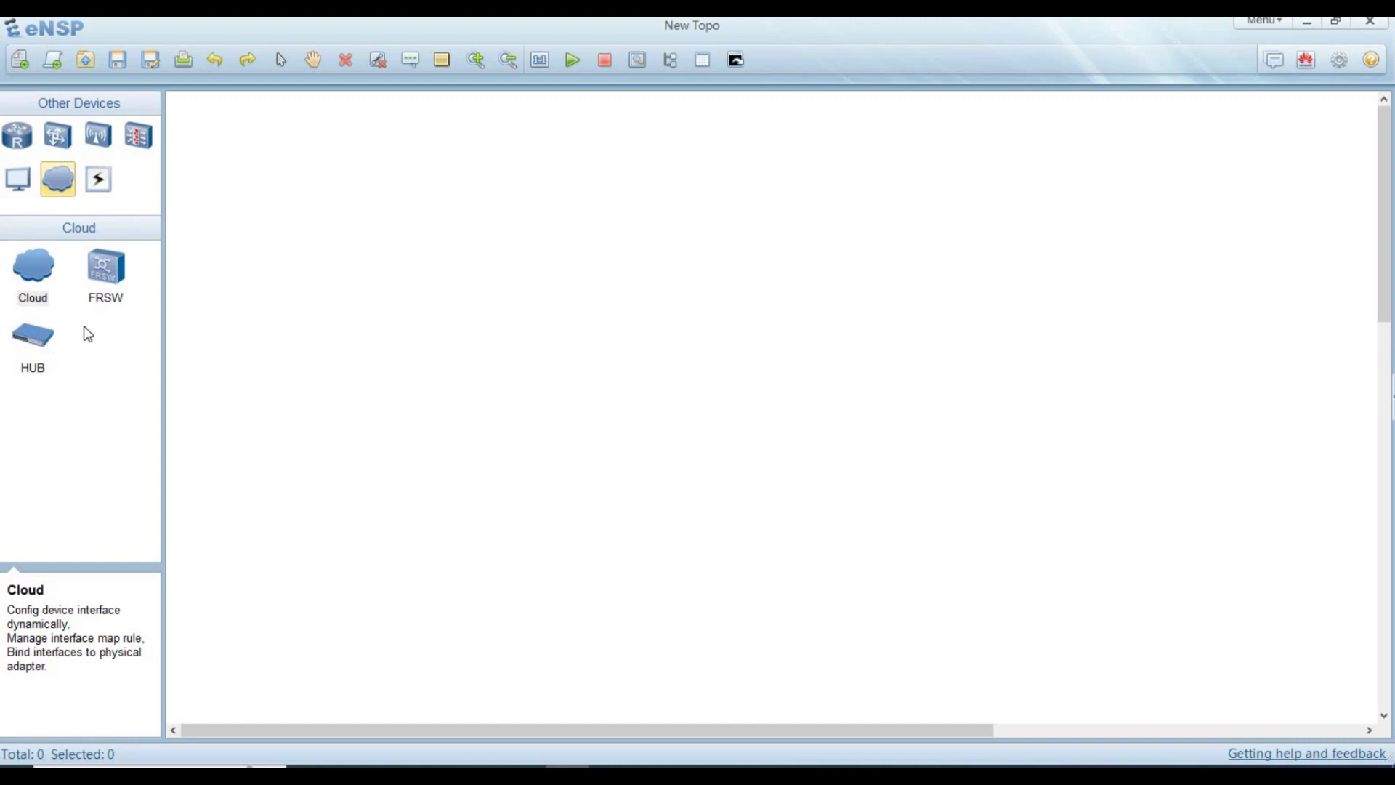
pyautogui.click(100, 180)
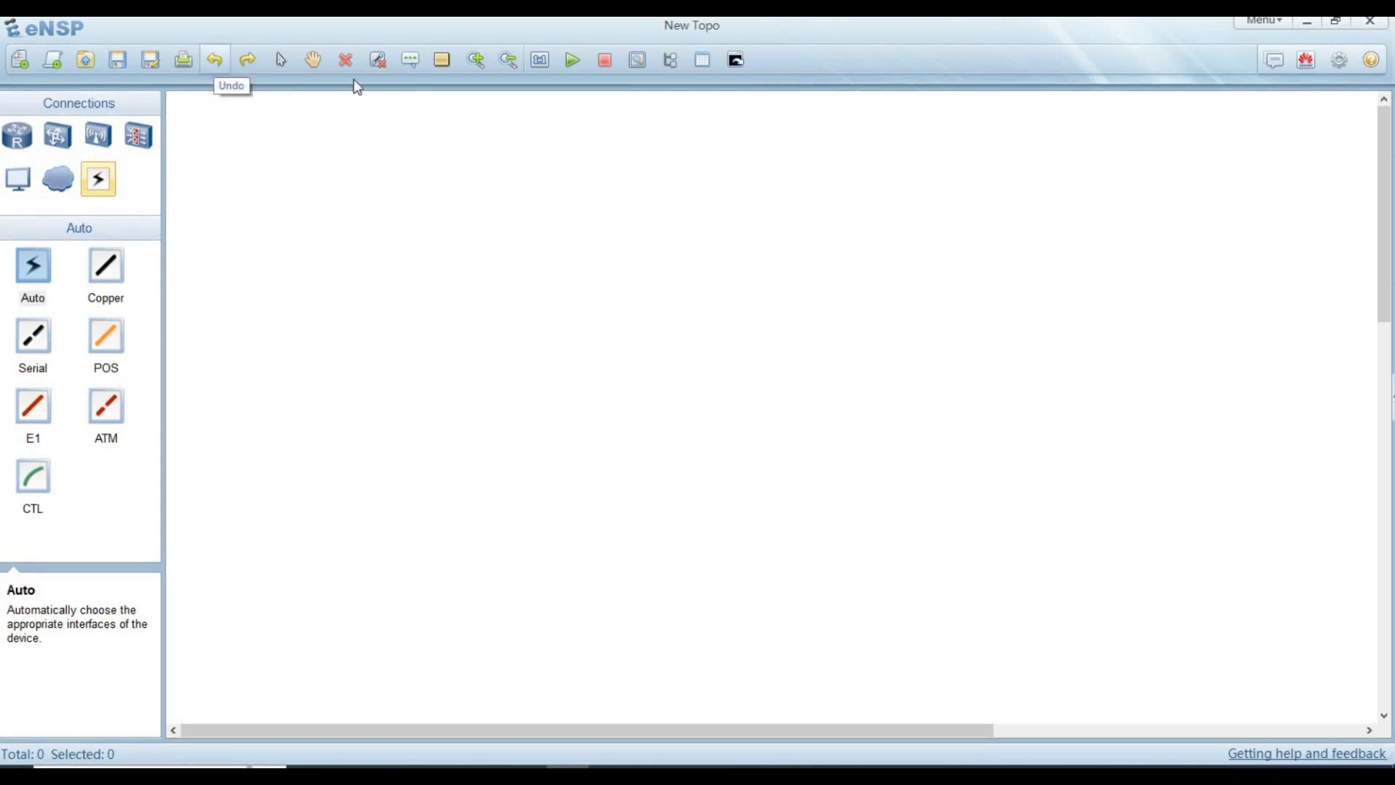
# Place two PCs side by side in the upper part of the topology and shift PC1 slightly away from PC2
pyautogui.click(18, 181)
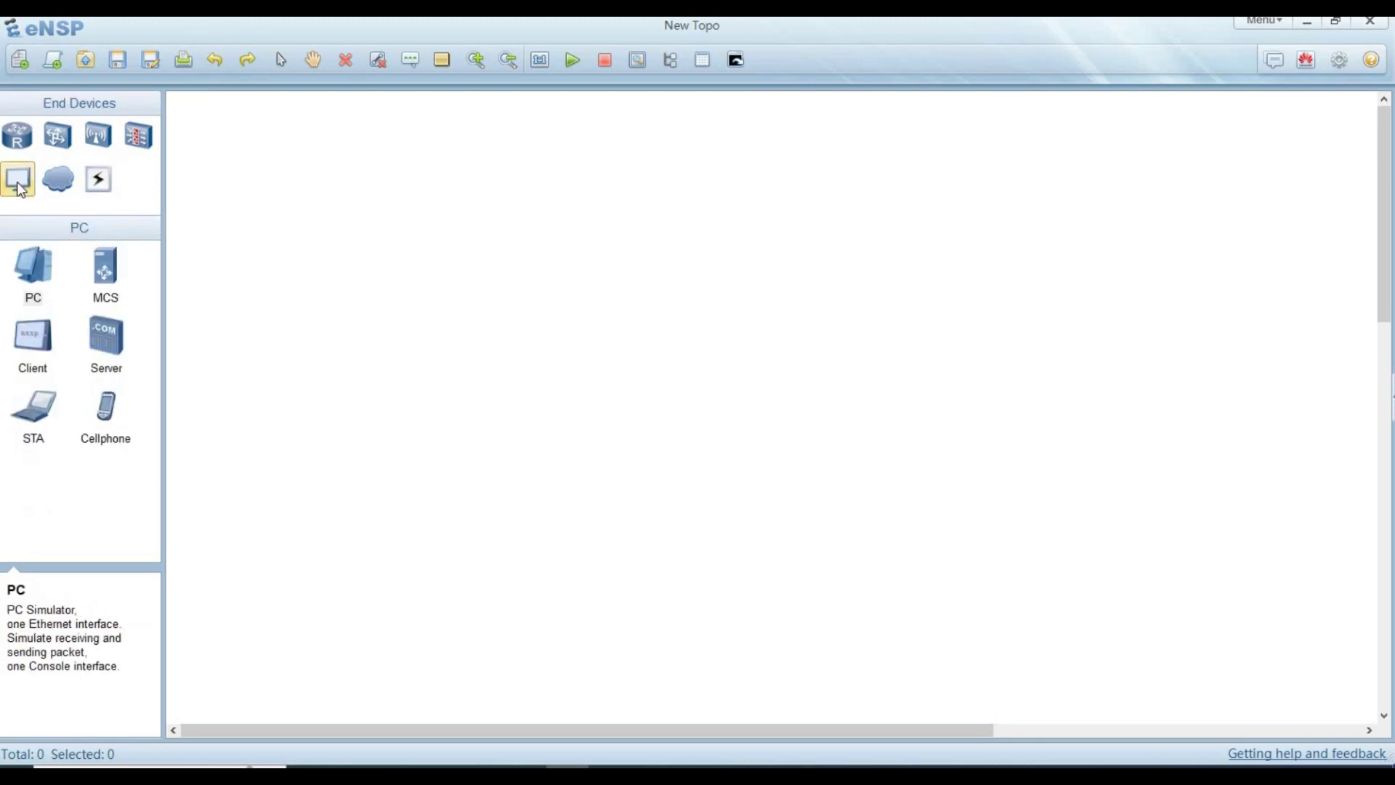
pyautogui.click(37, 287)
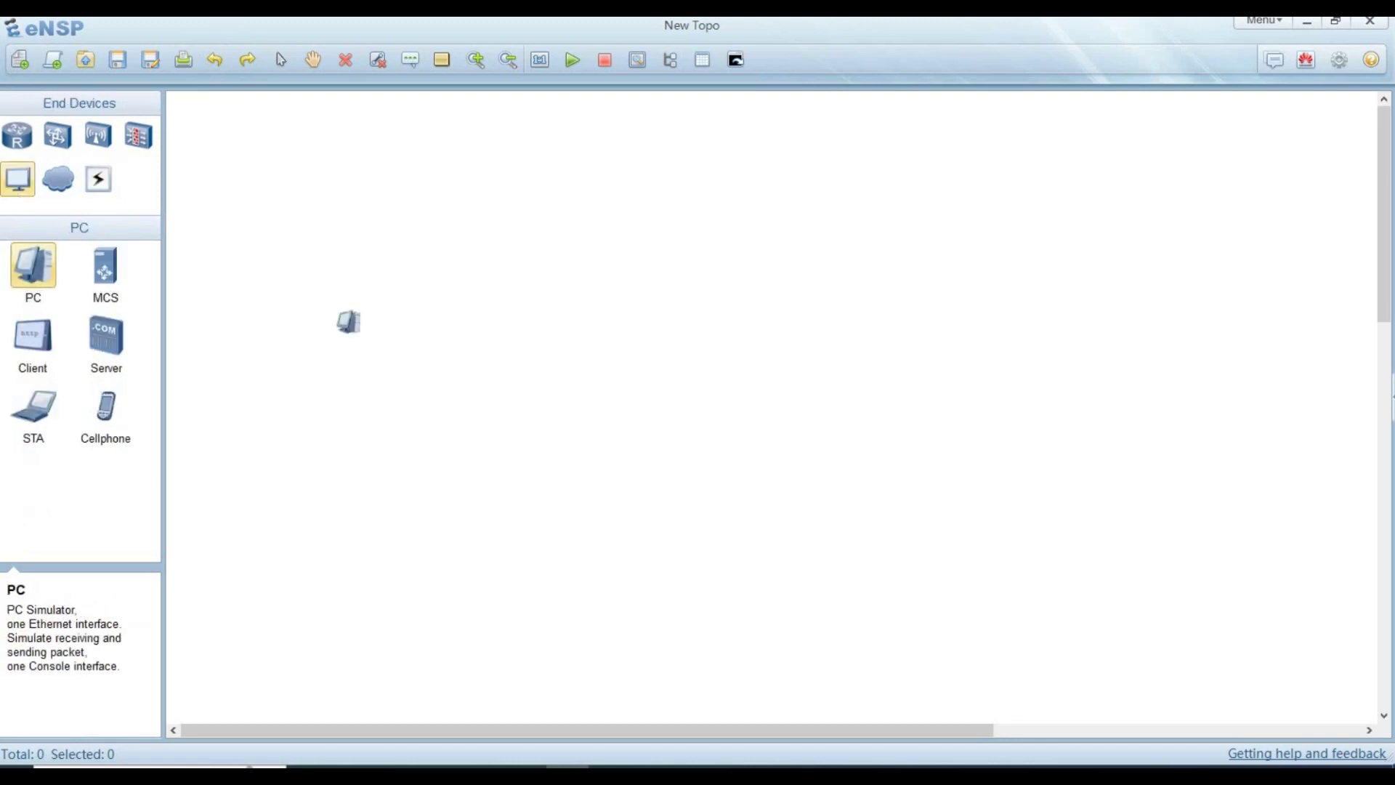
pyautogui.click(453, 306)
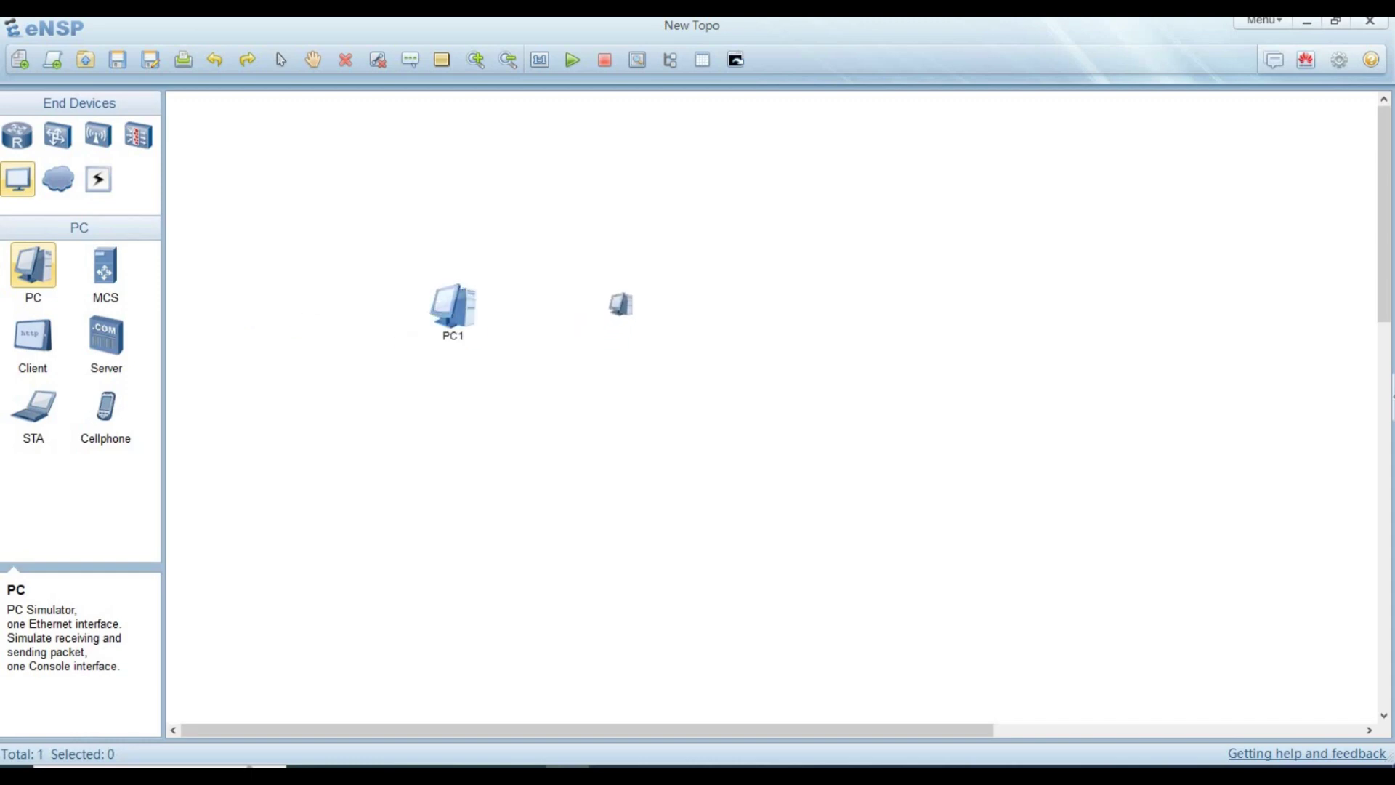
pyautogui.click(620, 304)
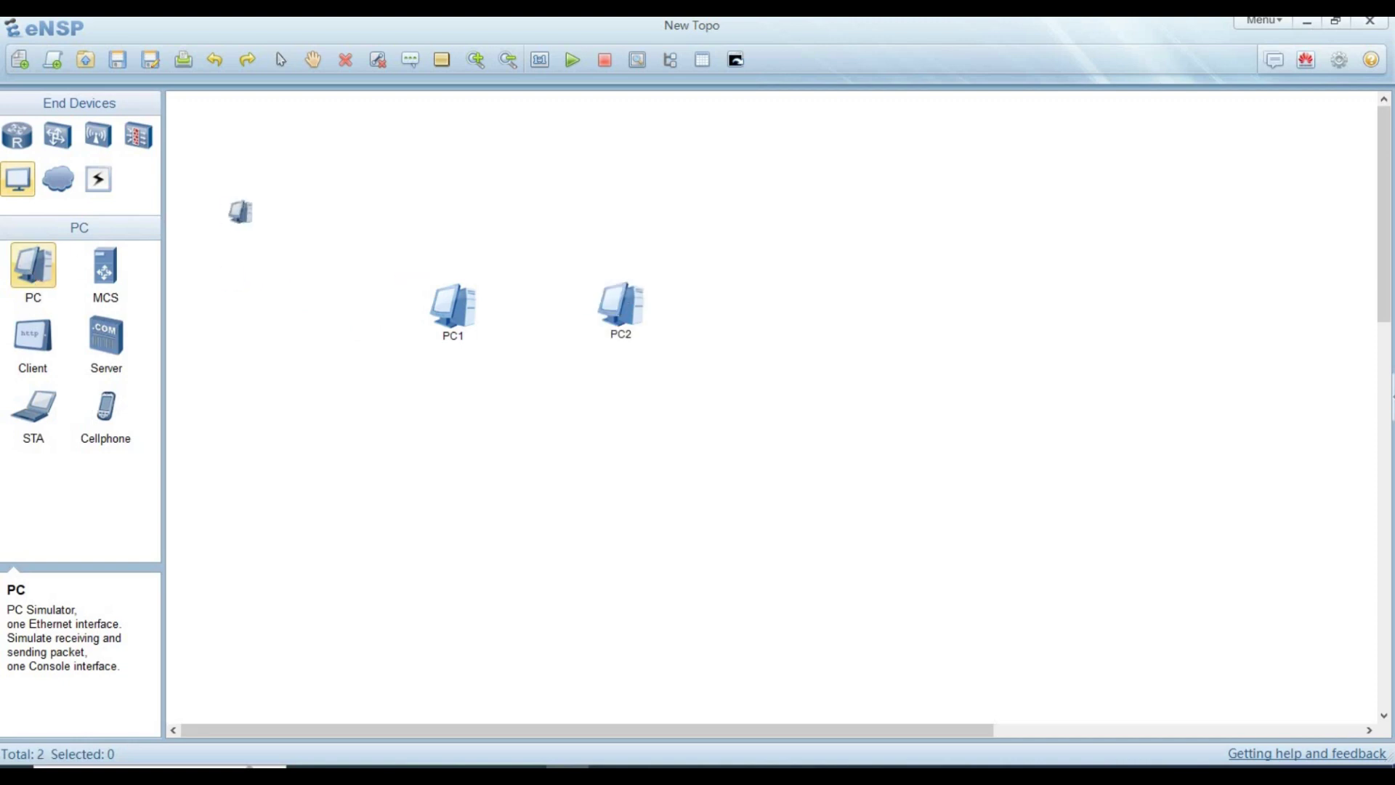
pyautogui.click(30, 187)
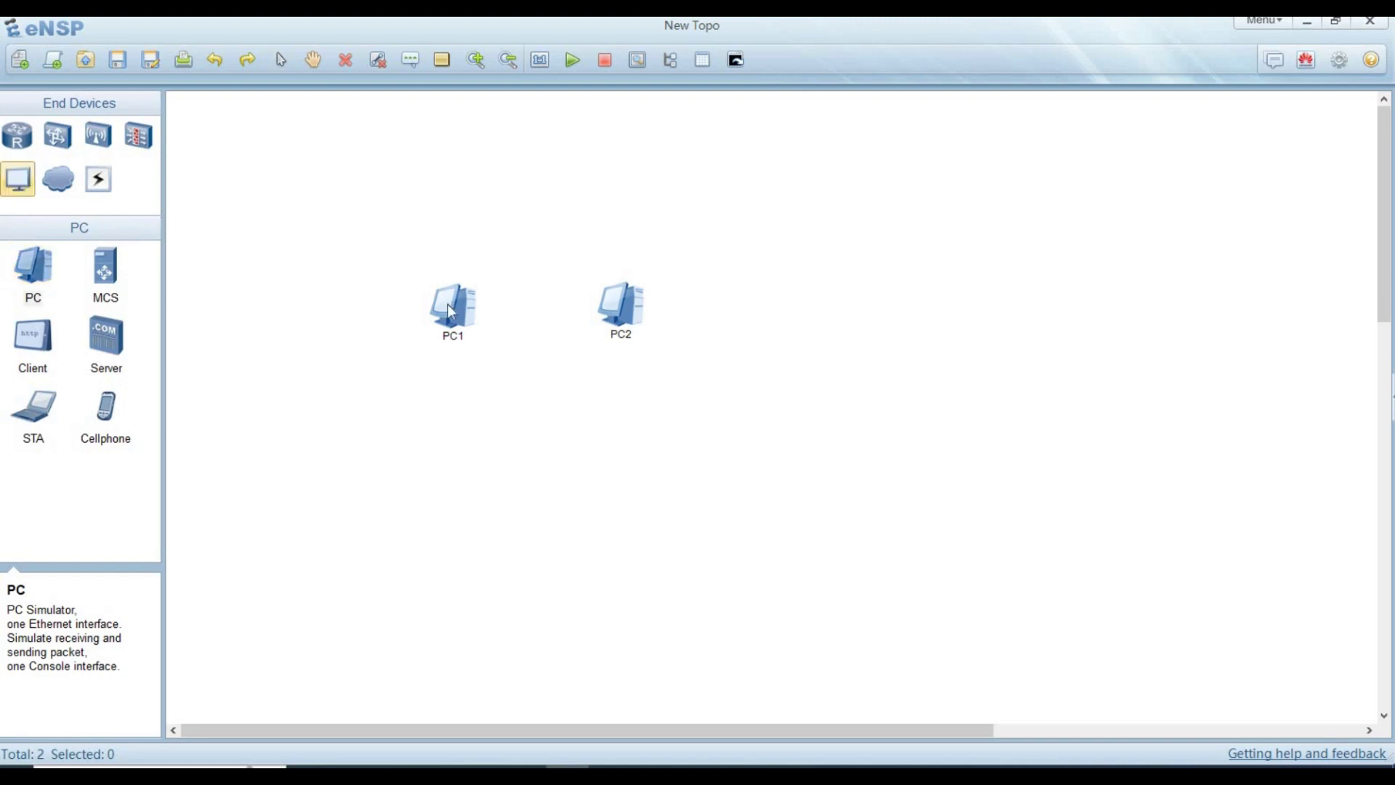
pyautogui.moveTo(457, 318); pyautogui.dragTo(436, 317)
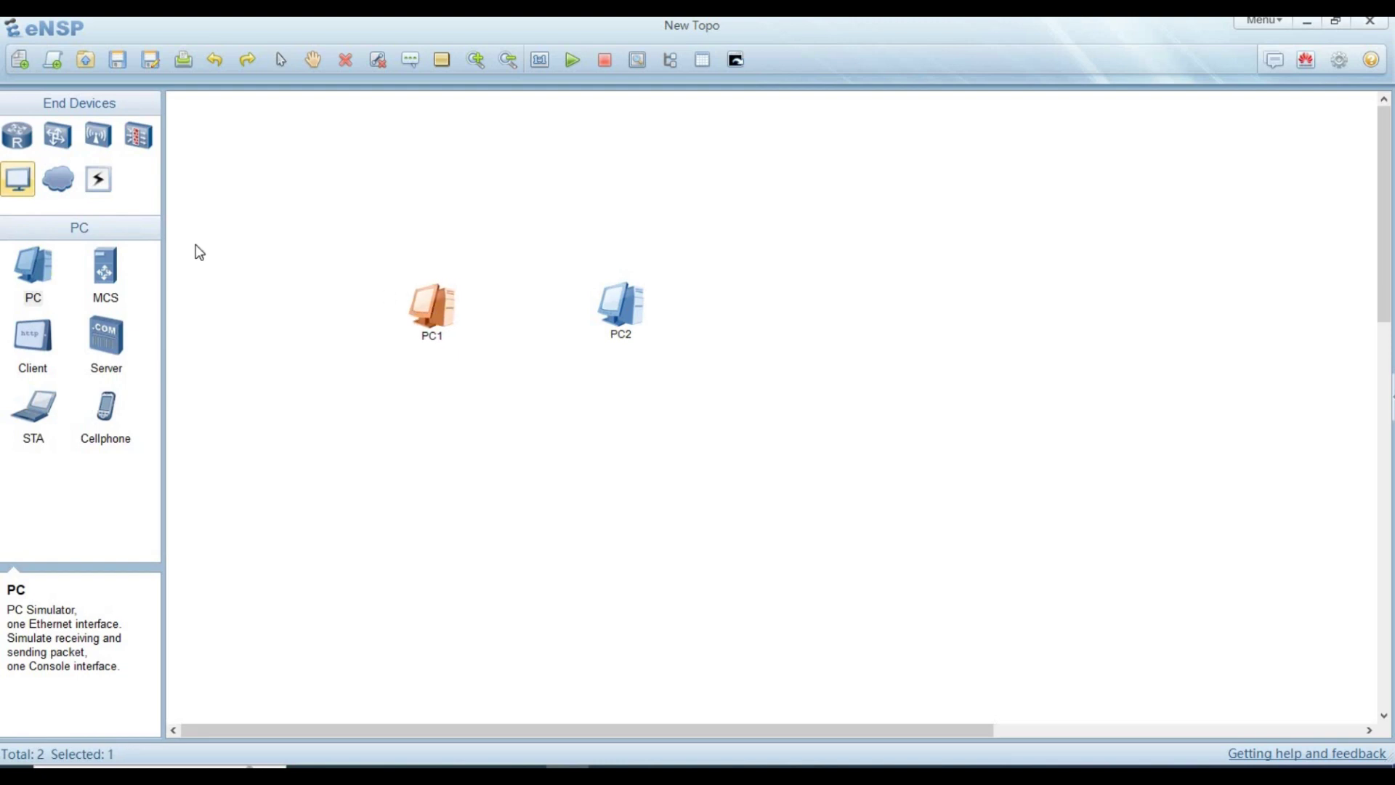
# Link PC1 to PC2 with an Auto connection and display the interface labels on the link
pyautogui.click(101, 182)
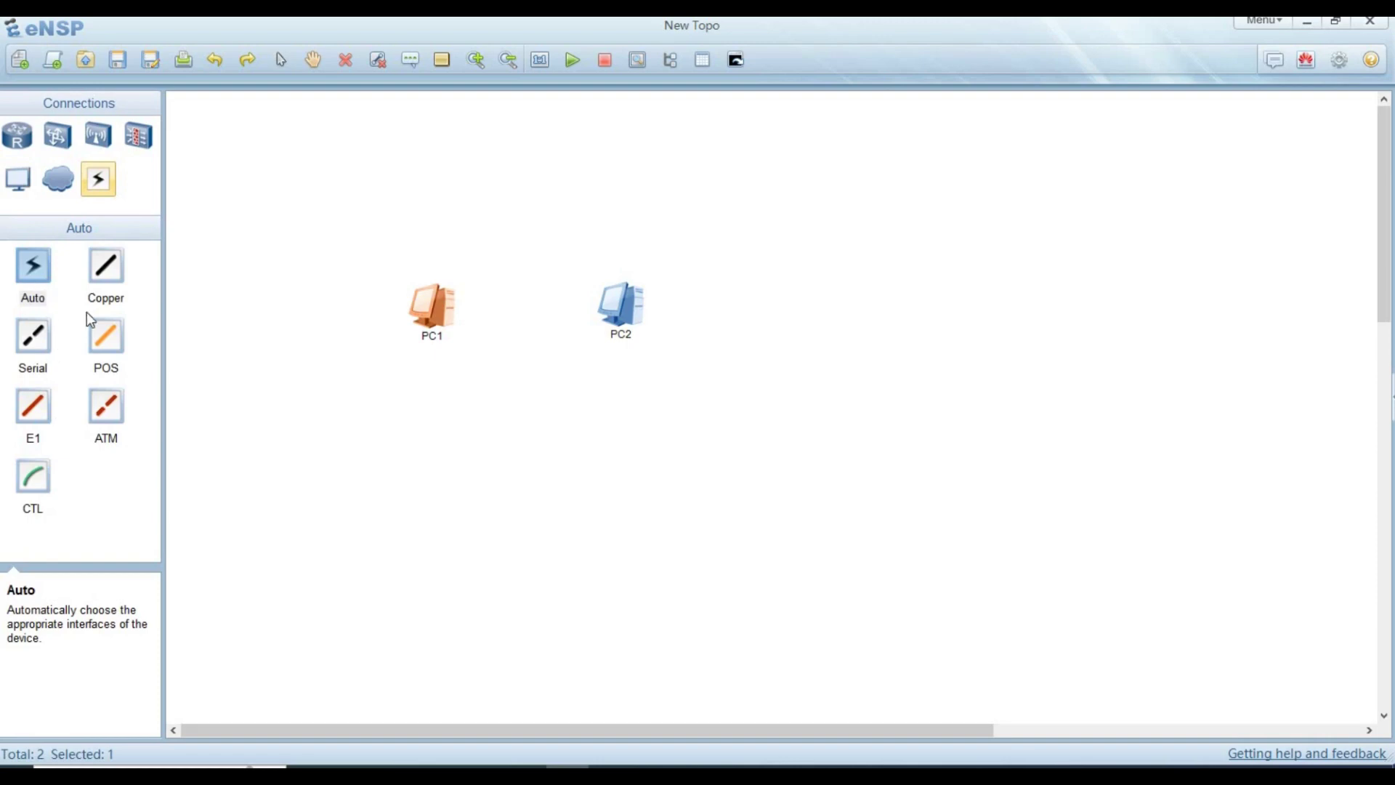
pyautogui.click(33, 265)
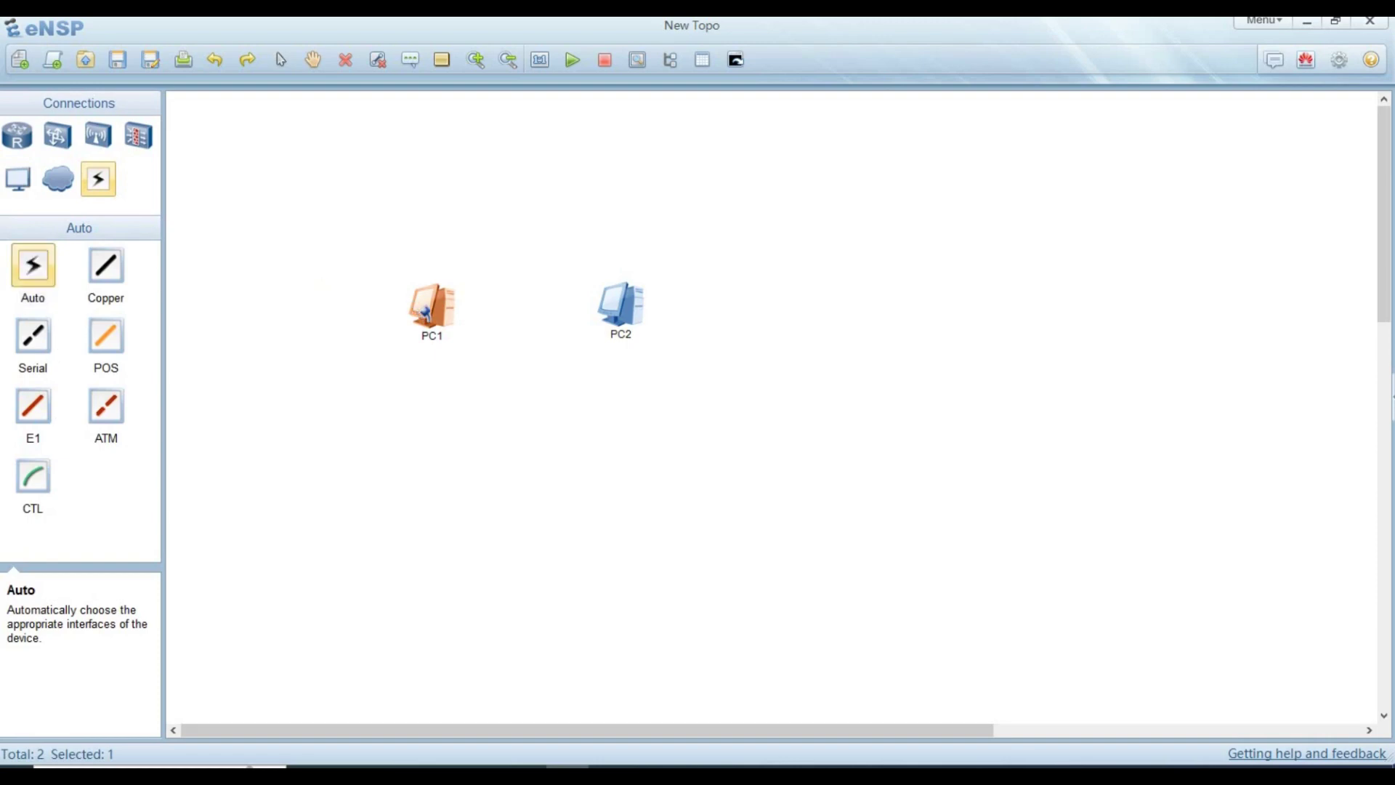
pyautogui.click(436, 311)
pyautogui.click(642, 311)
pyautogui.click(98, 179)
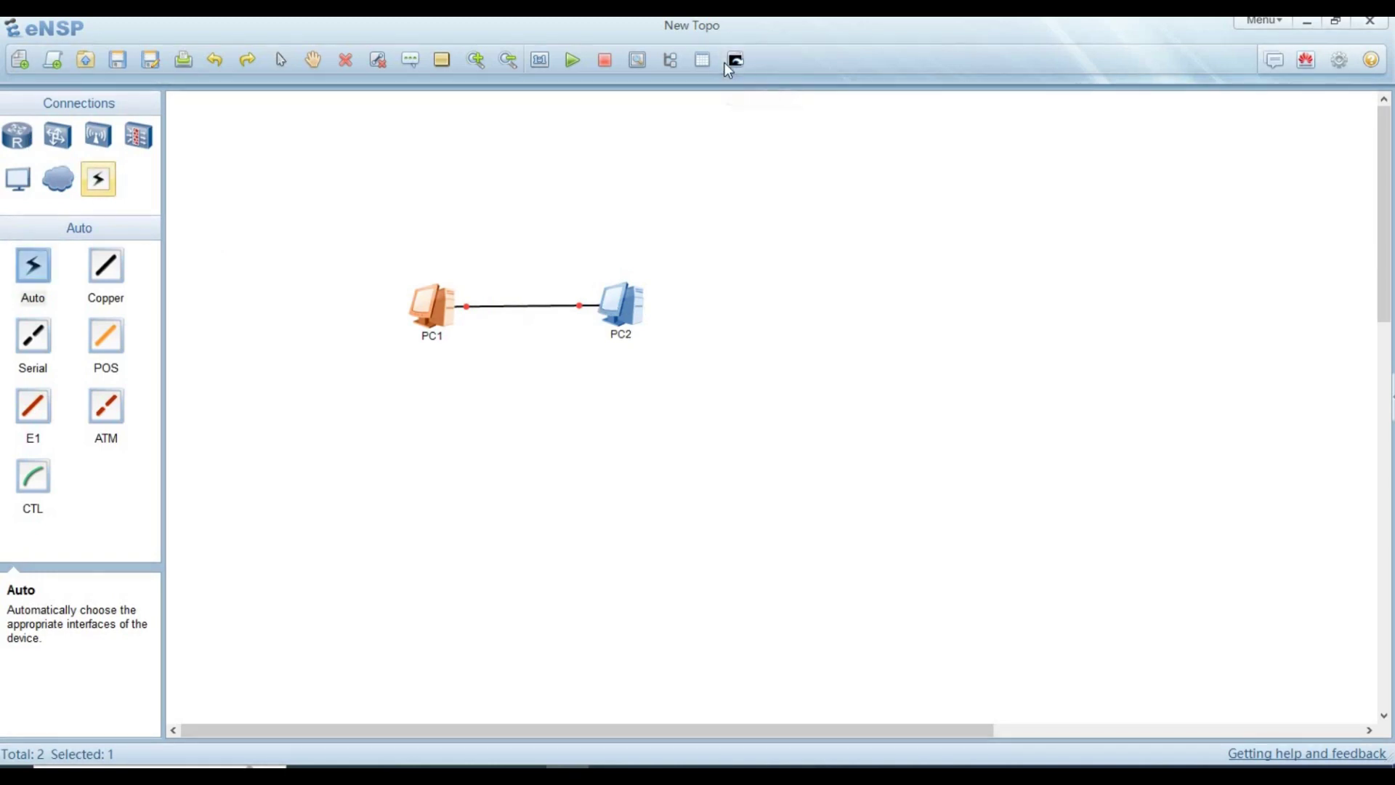
pyautogui.click(670, 59)
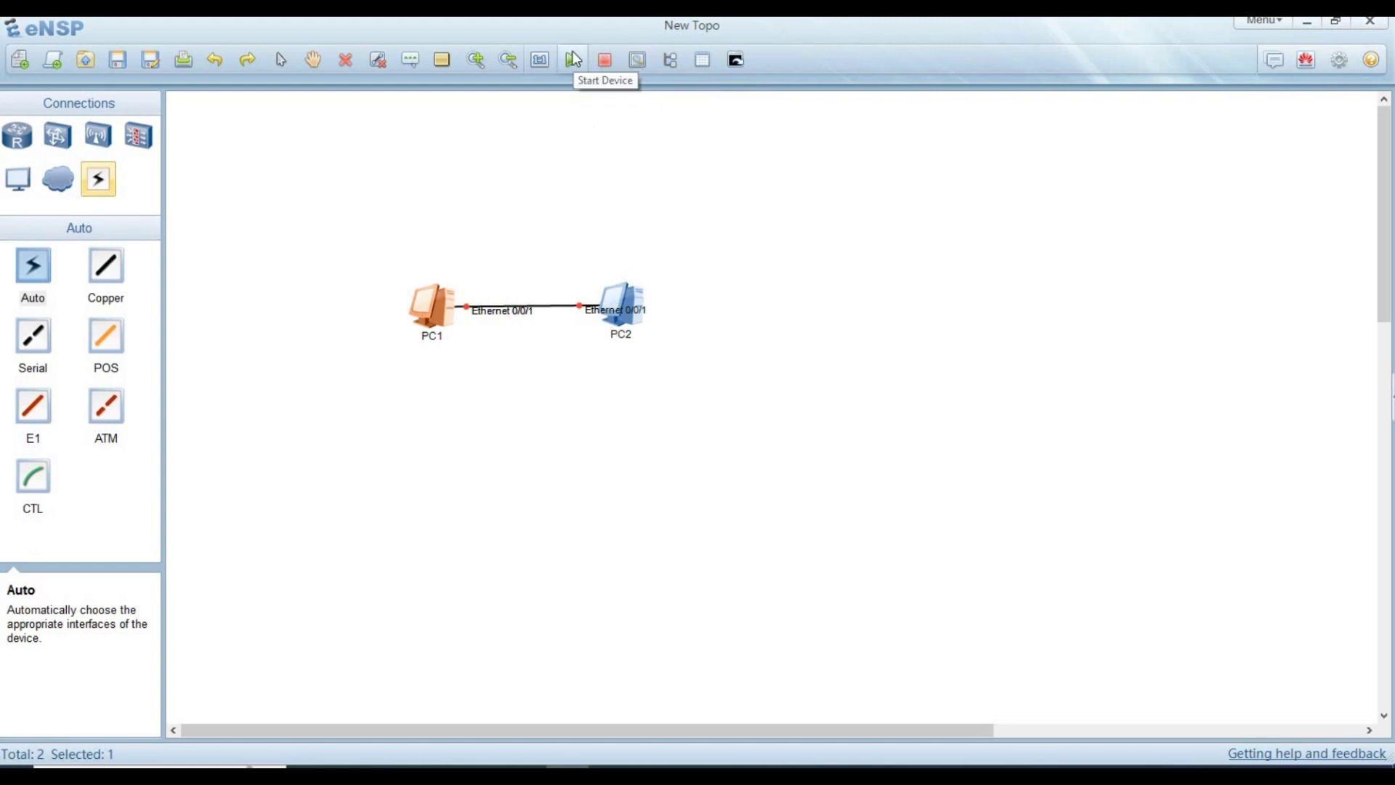
# Open PC1's configuration and set its host name to PC1 and its static IPv4 address to 192.168.1.101
pyautogui.doubleClick(438, 304)
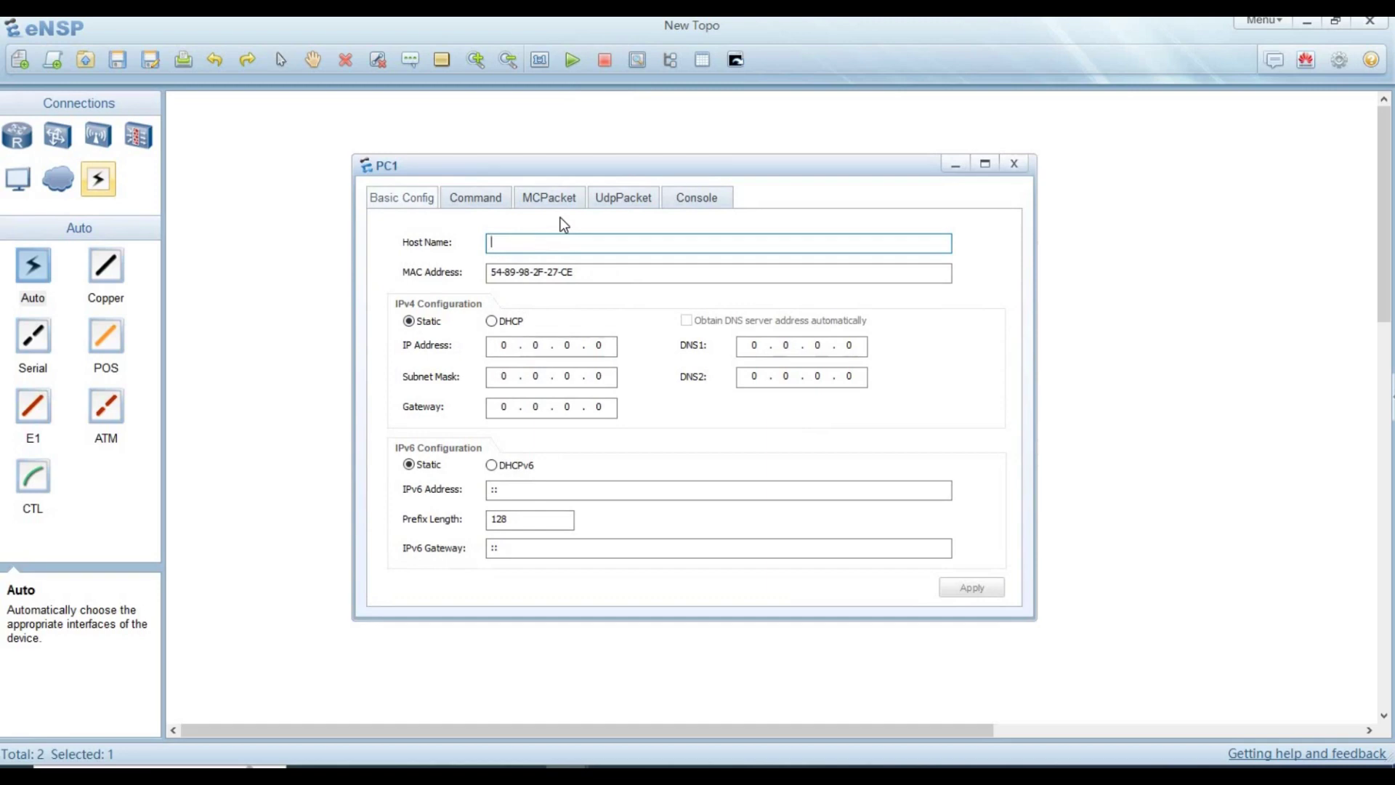
pyautogui.write('PC1')
pyautogui.click(608, 345)
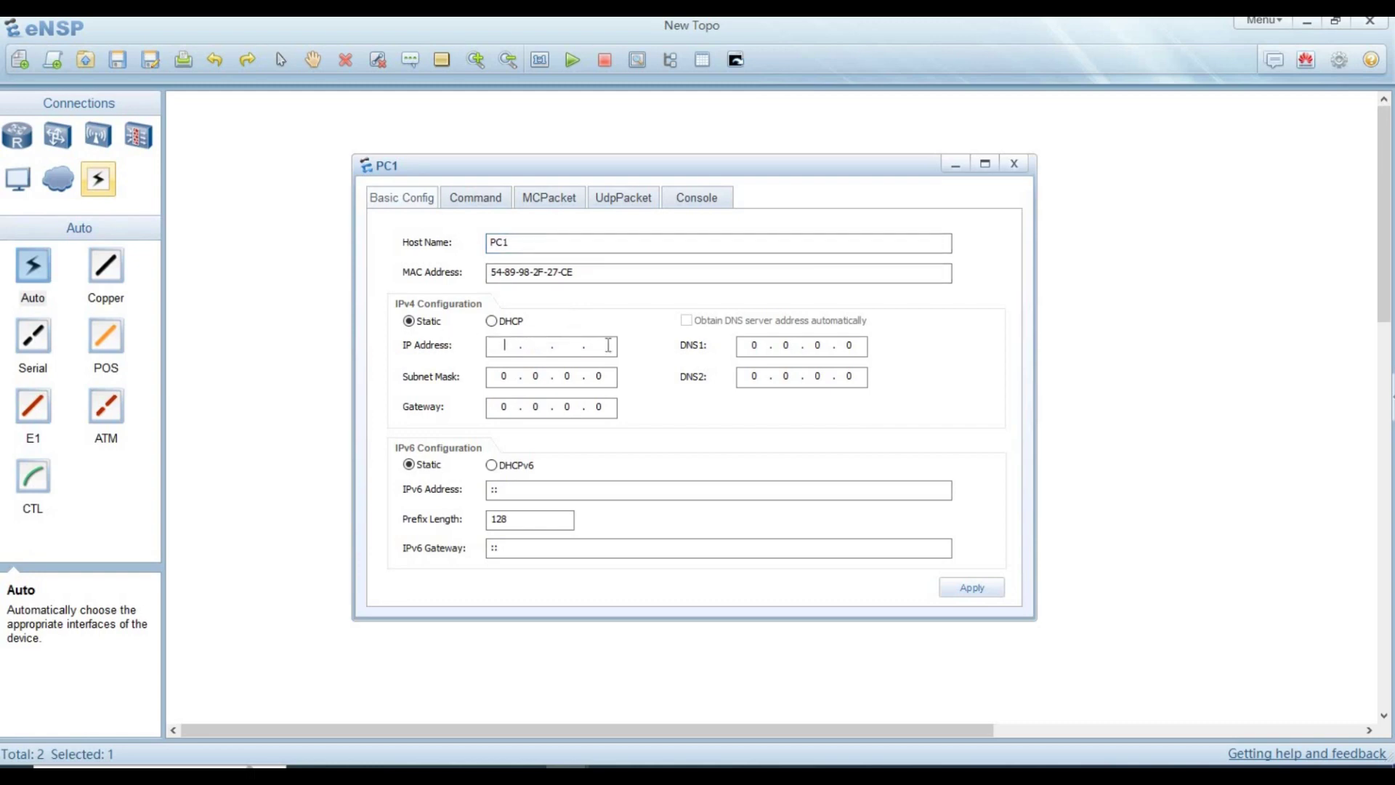
pyautogui.write('192 . 168 . 1 . 101')
# Set PC1's subnet mask to 255.255.255.0, clear its IPv4 gateway and apply the configuration
pyautogui.click(603, 377)
pyautogui.press('BackSpace')
pyautogui.press('BackSpace')
pyautogui.press('BackSpace')
pyautogui.press('BackSpace')
pyautogui.press('BackSpace')
pyautogui.press('BackSpace')
pyautogui.press('BackSpace')
pyautogui.write('255 . 255 . 255 . 0')
pyautogui.press('BackSpace')
pyautogui.press('BackSpace')
pyautogui.press('BackSpace')
pyautogui.press('BackSpace')
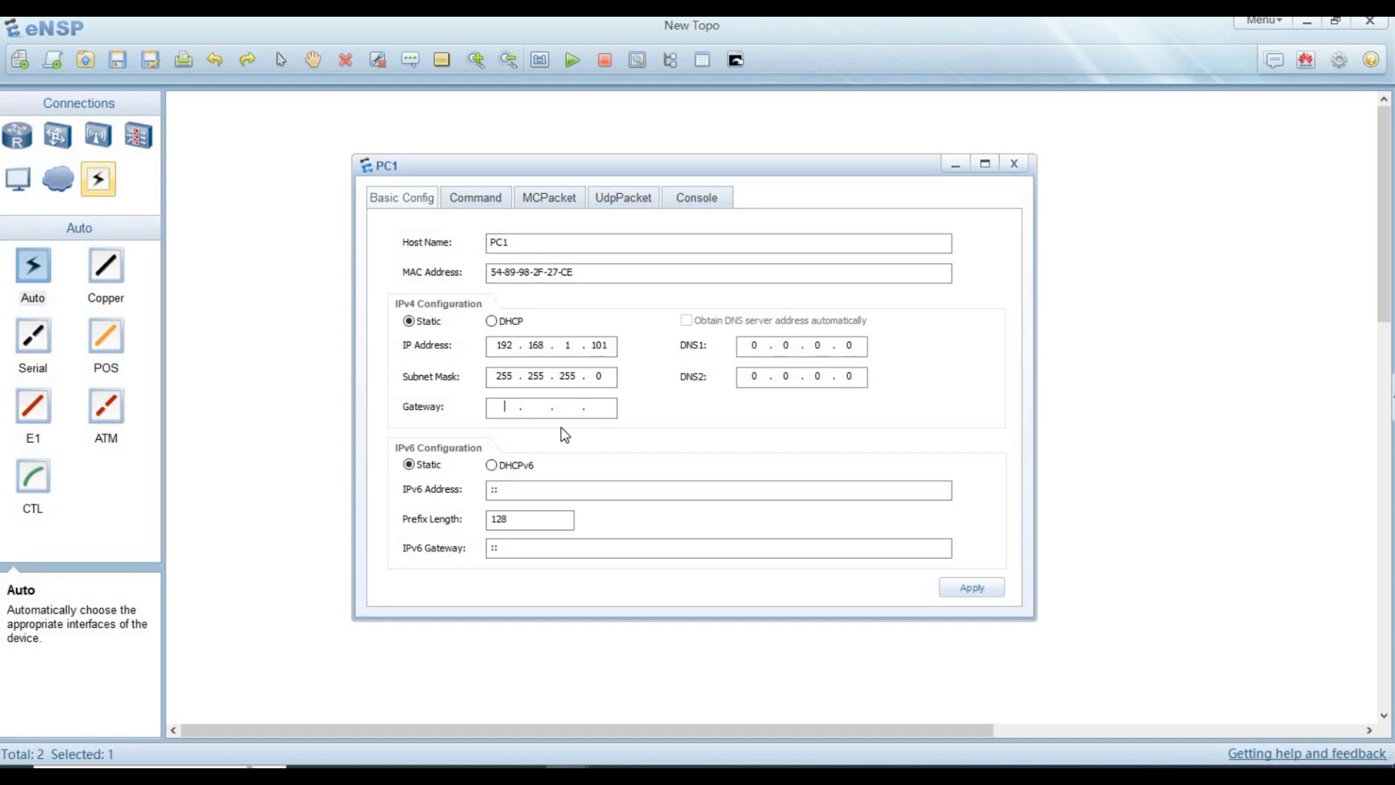
pyautogui.click(989, 591)
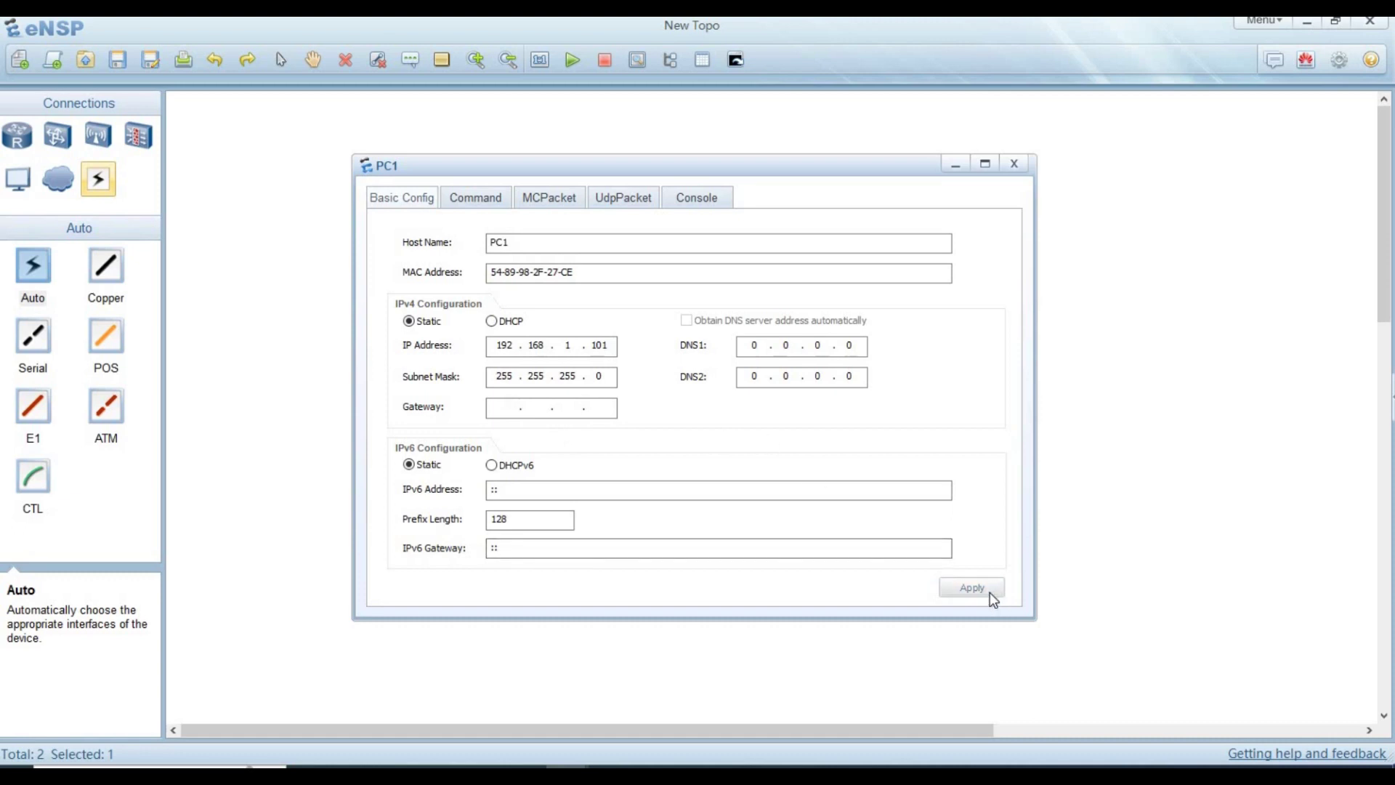
# Review PC1's MCPacket, Console and basic settings and close its configuration window
pyautogui.click(554, 207)
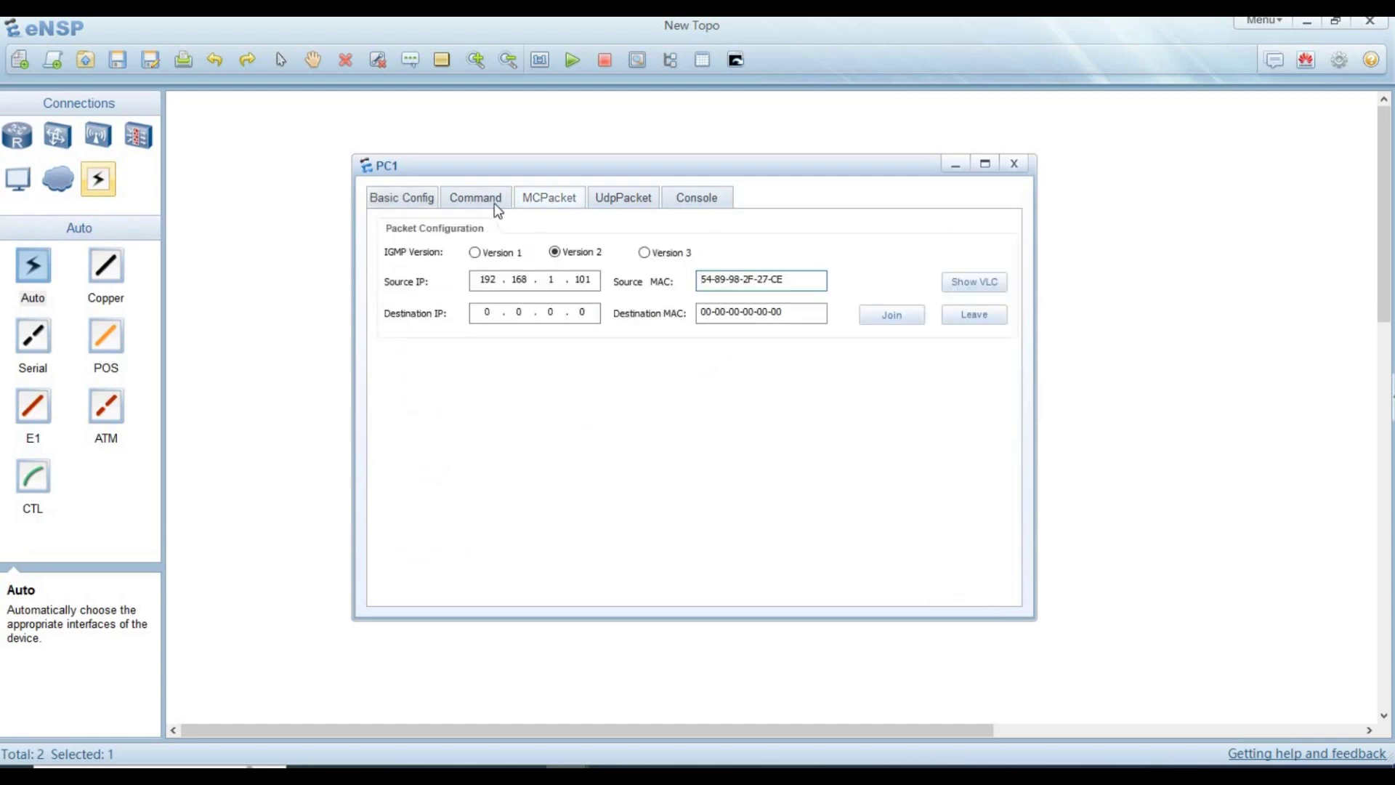
pyautogui.click(712, 209)
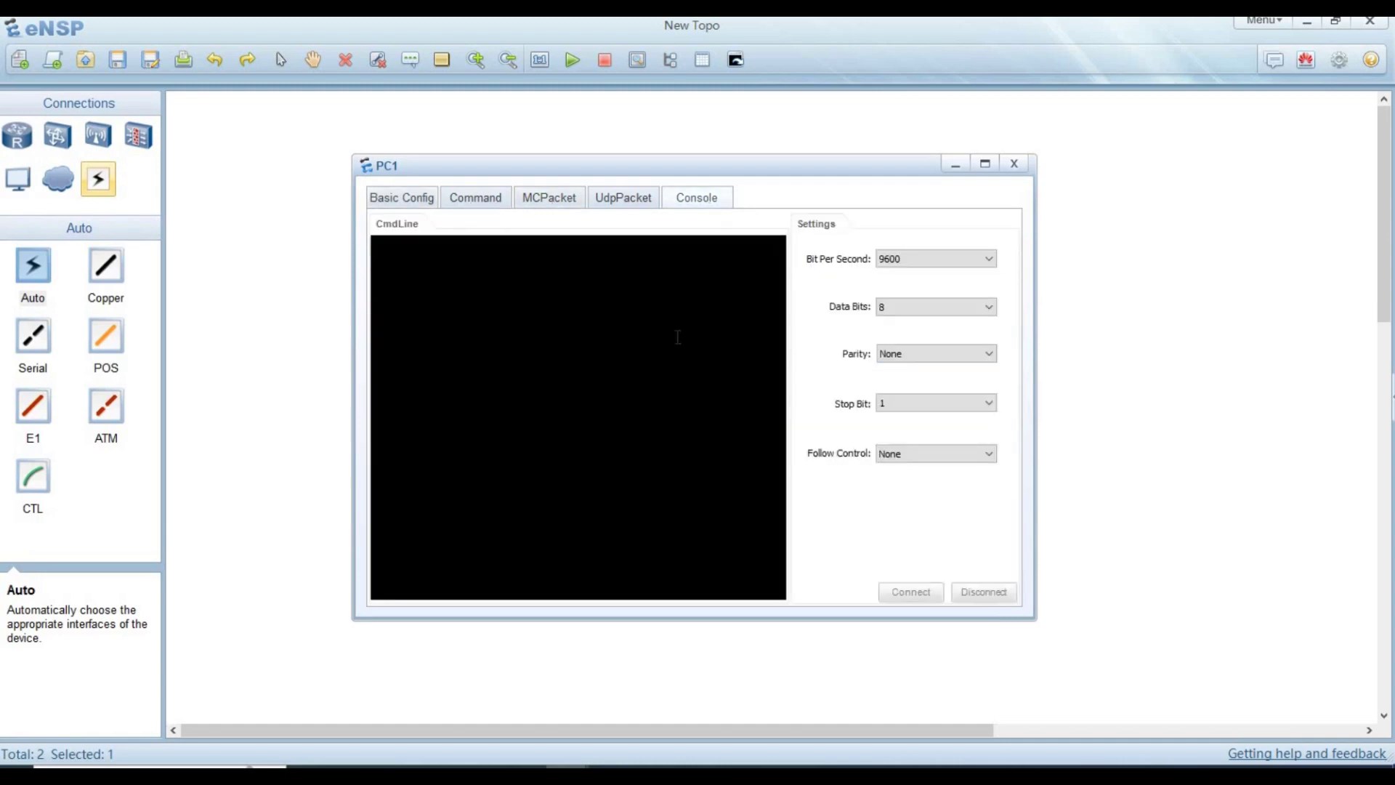
pyautogui.click(411, 200)
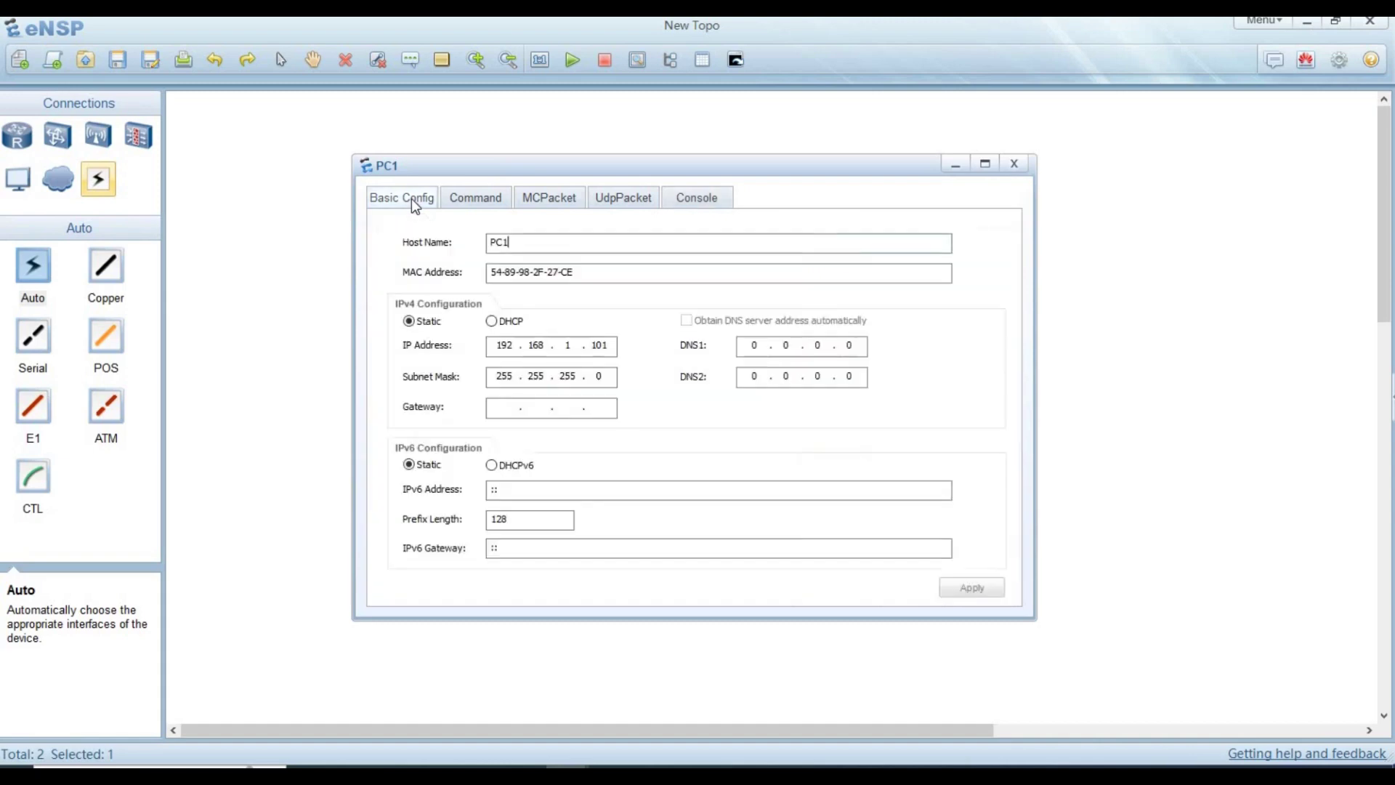
pyautogui.click(1015, 165)
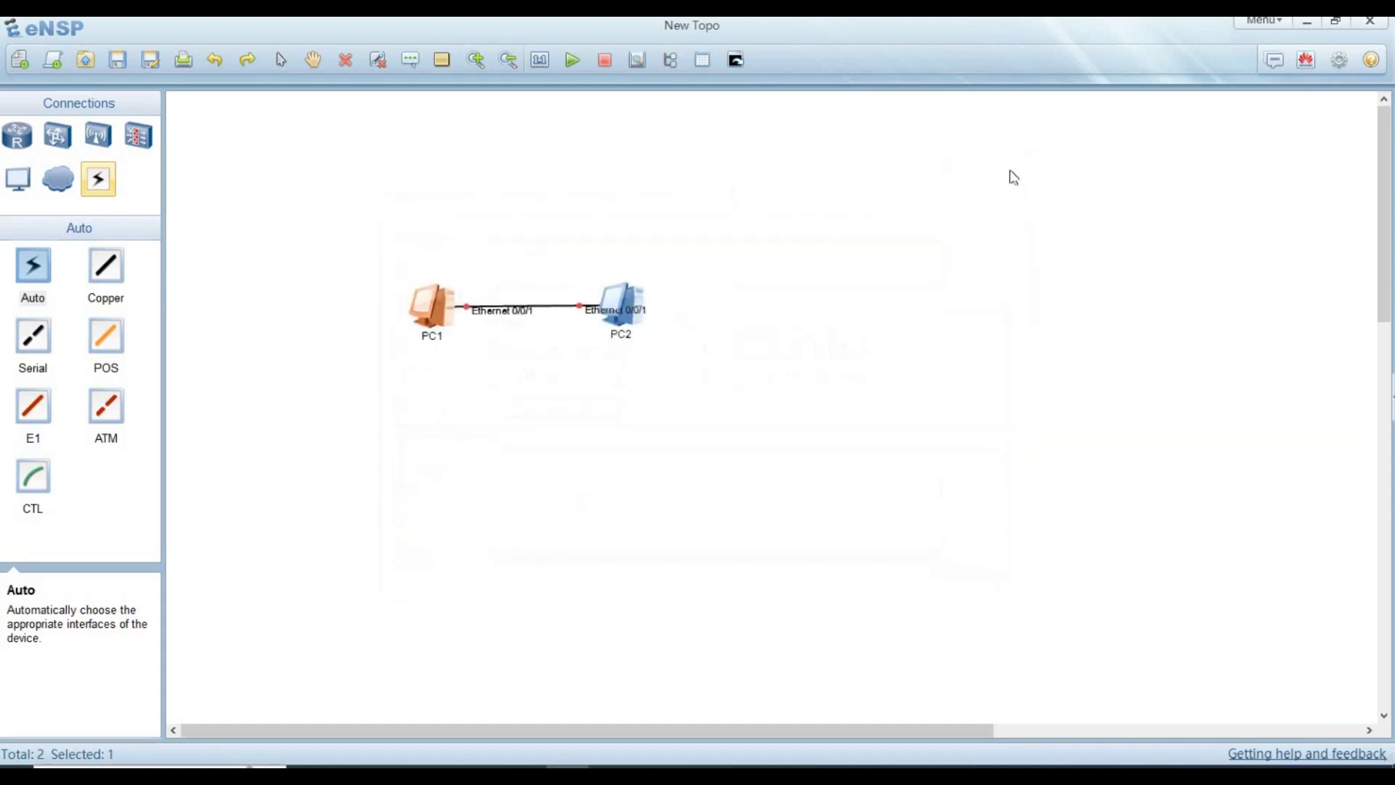
# Open PC2's configuration and set its host name to PC2 and its static IPv4 address to 192.168.1.102
pyautogui.click(635, 305)
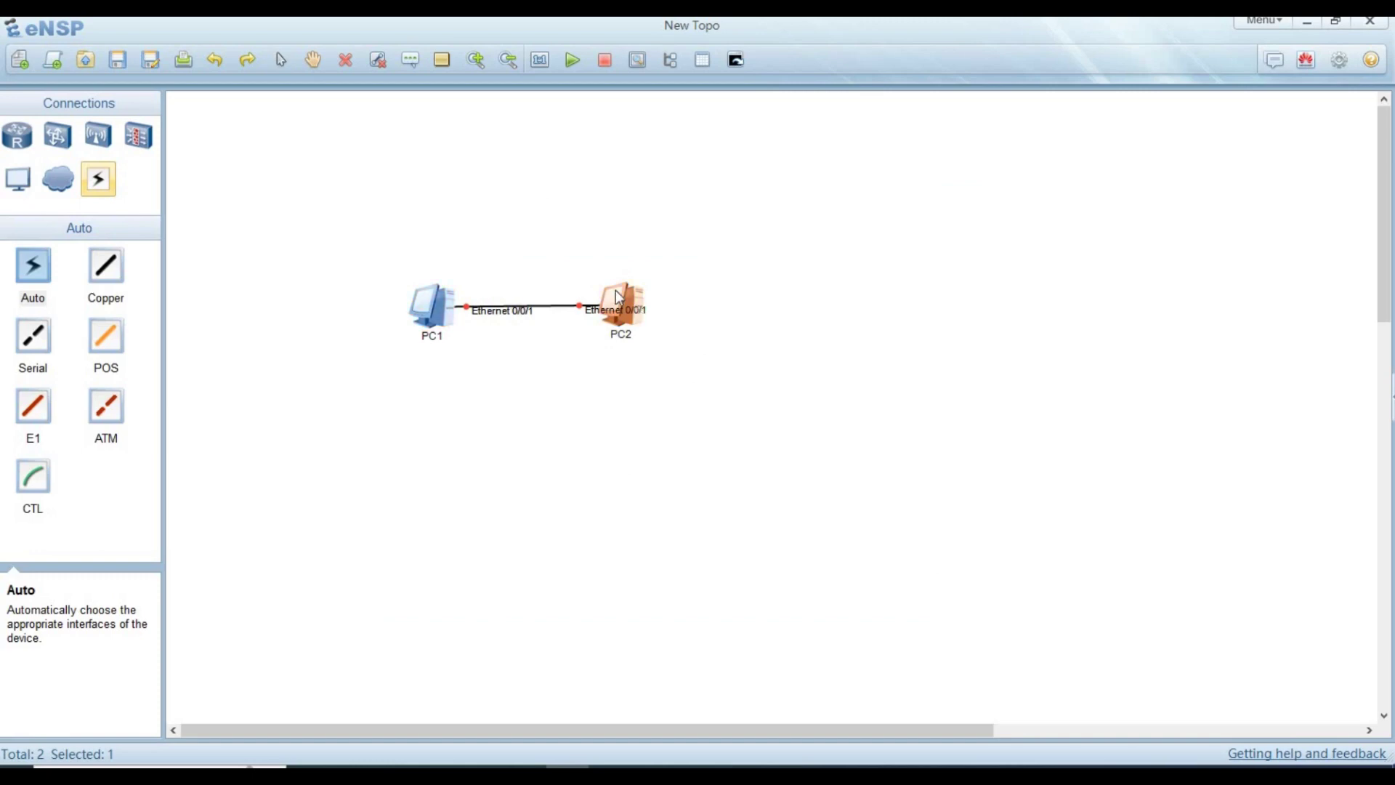
pyautogui.doubleClick(619, 298)
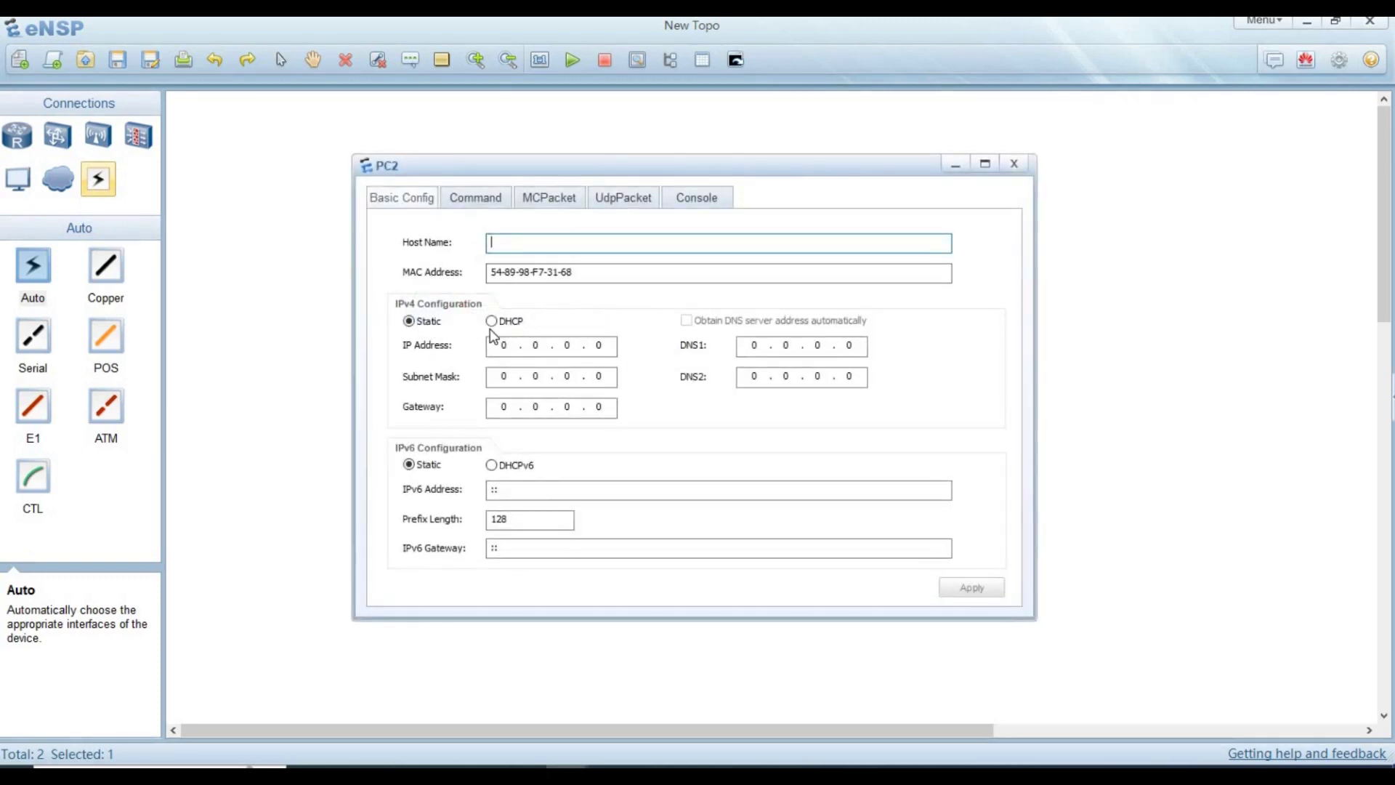
pyautogui.click(606, 251)
pyautogui.write('PC2')
pyautogui.click(613, 348)
pyautogui.press('BackSpace')
pyautogui.press('BackSpace')
pyautogui.press('BackSpace')
pyautogui.press('BackSpace')
pyautogui.write('192 . ')
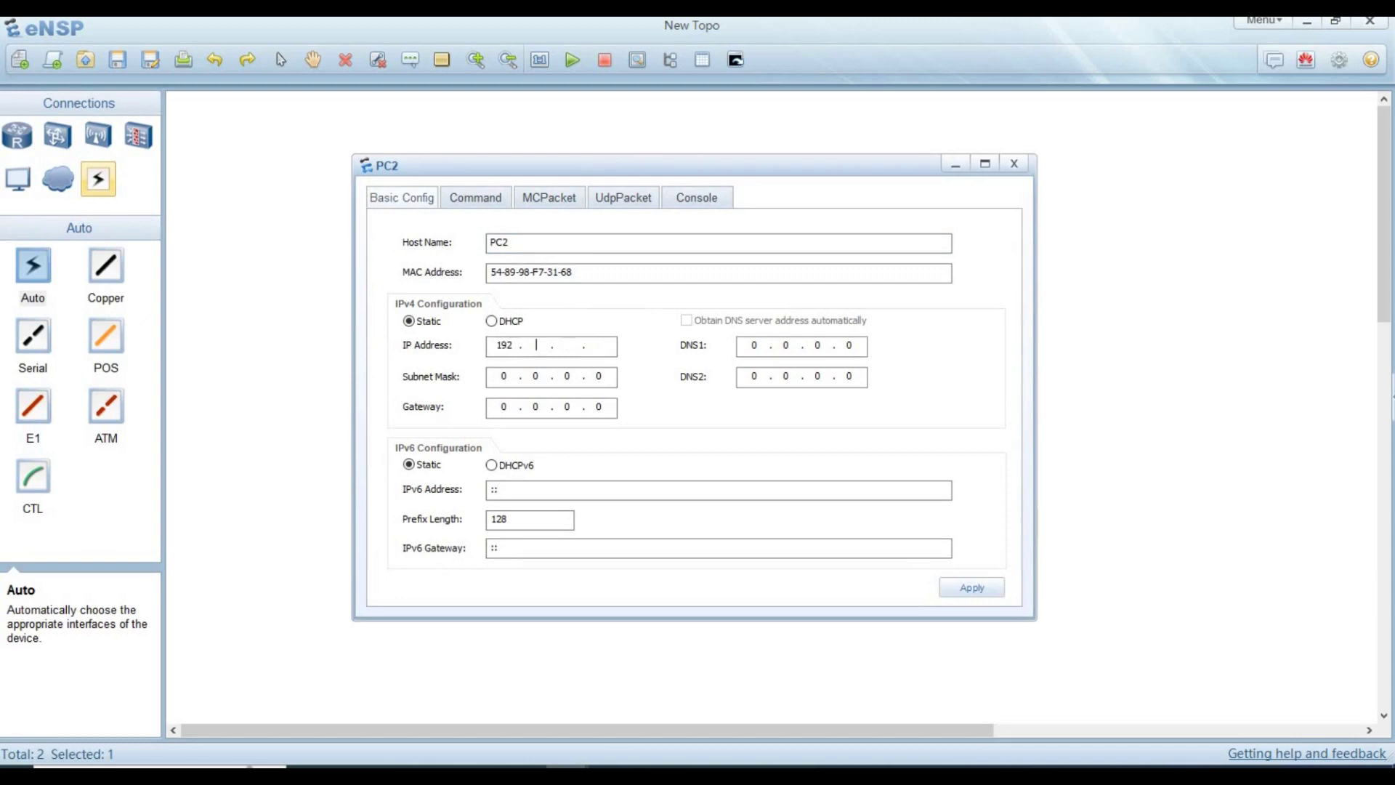
pyautogui.write('168 . 1 . 102')
# Set PC2's subnet mask to 255.255.255.0, apply the configuration and close its window
pyautogui.press('BackSpace')
pyautogui.press('BackSpace')
pyautogui.press('BackSpace')
pyautogui.press('BackSpace')
pyautogui.write('255.255.255.0')
pyautogui.click(959, 593)
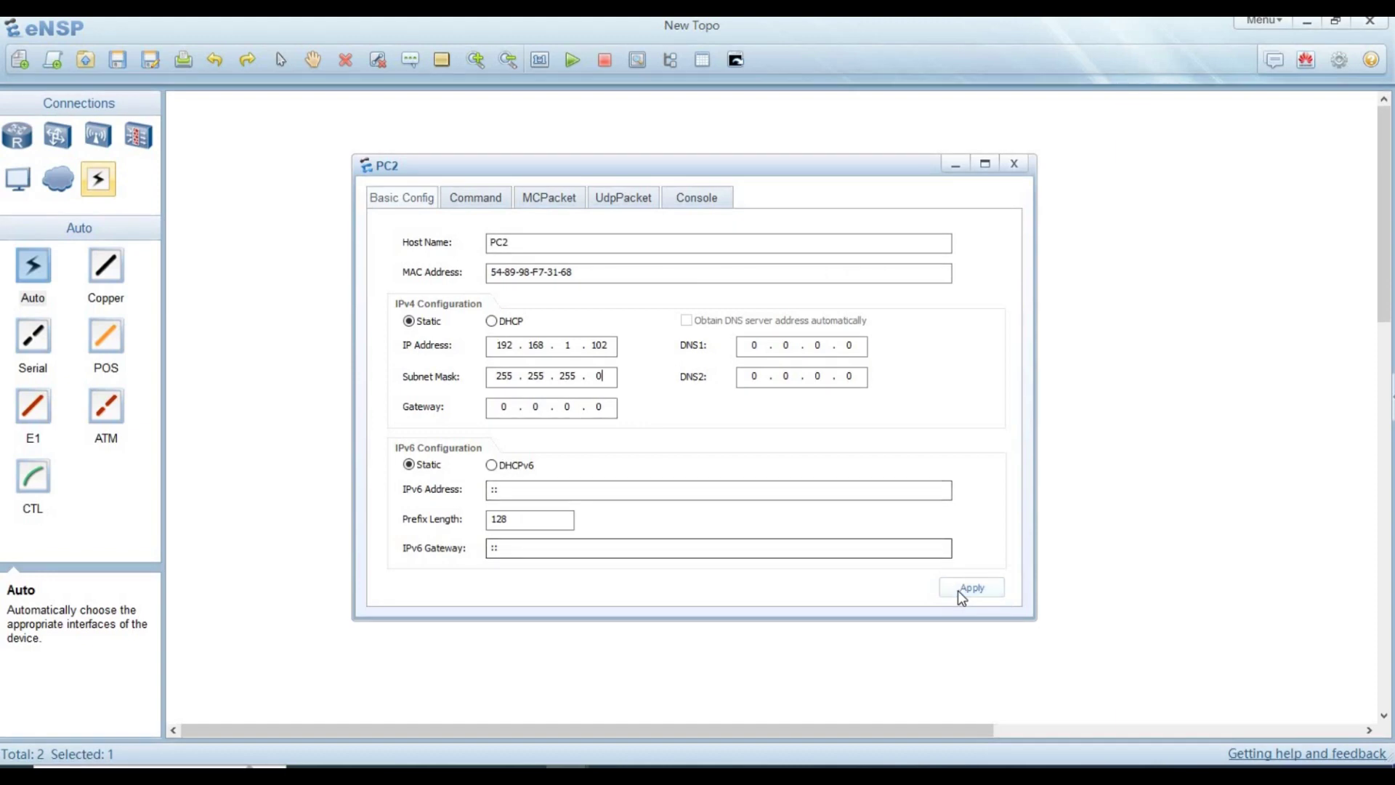
pyautogui.click(1011, 170)
# Start PC1 and PC2, and check the running state of both devices
pyautogui.click(603, 254)
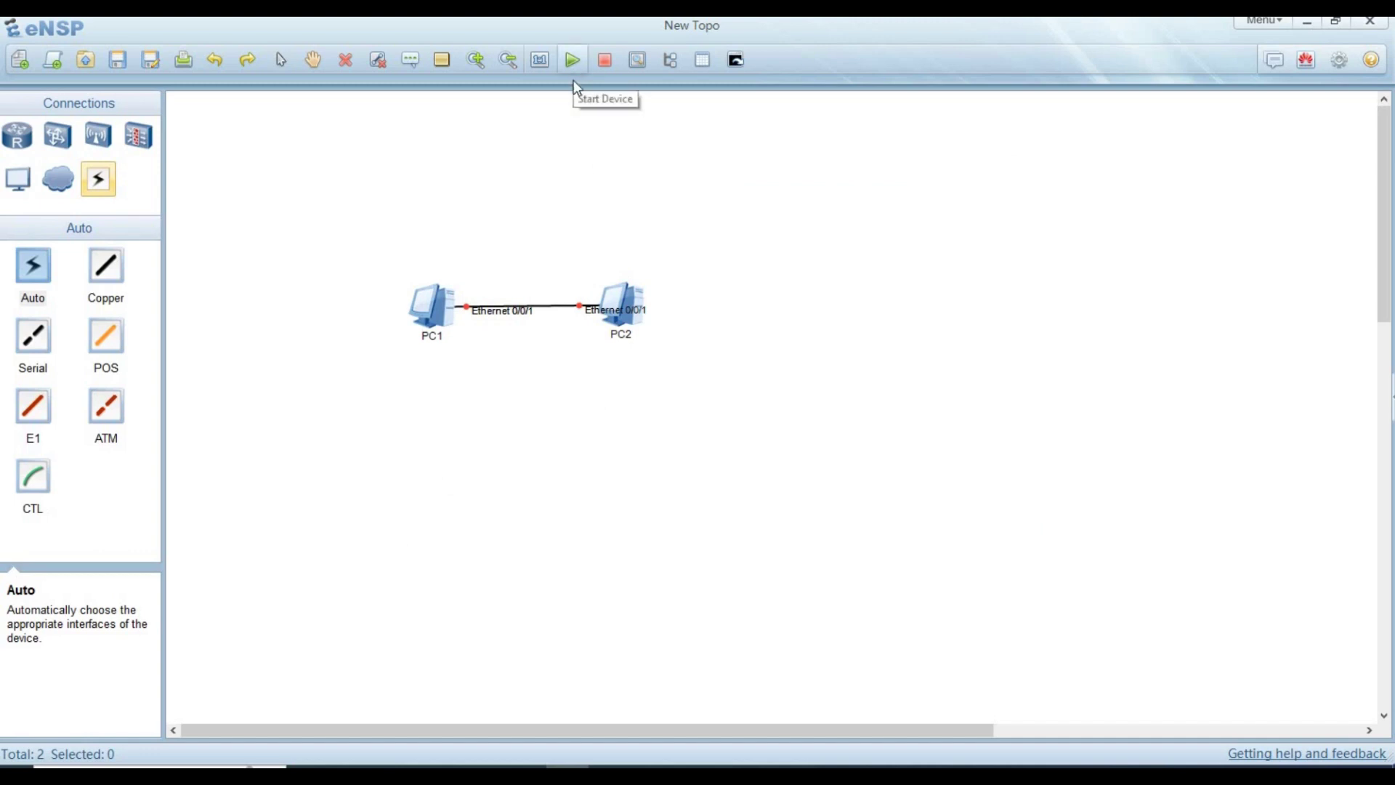
pyautogui.click(443, 319)
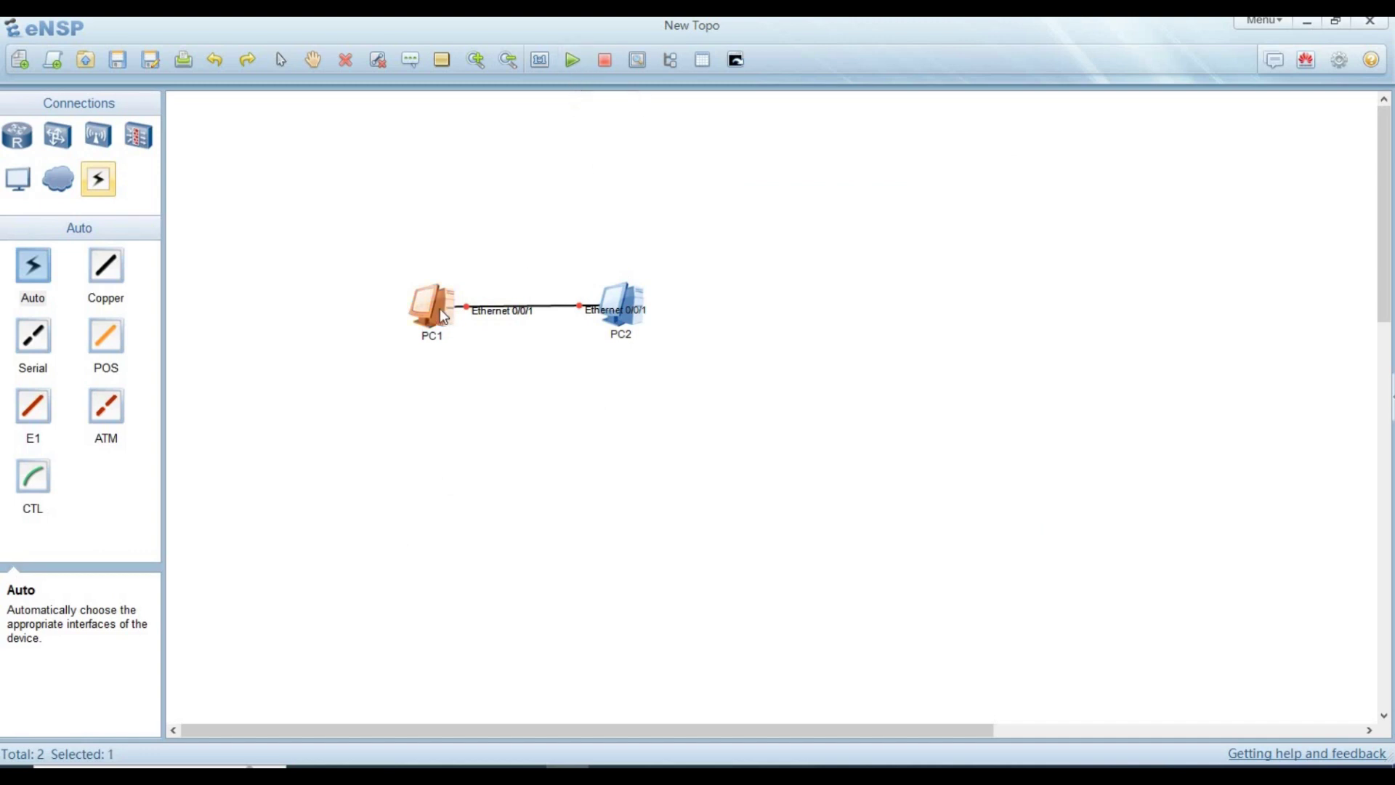
pyautogui.click(572, 66)
pyautogui.rightClick(612, 293)
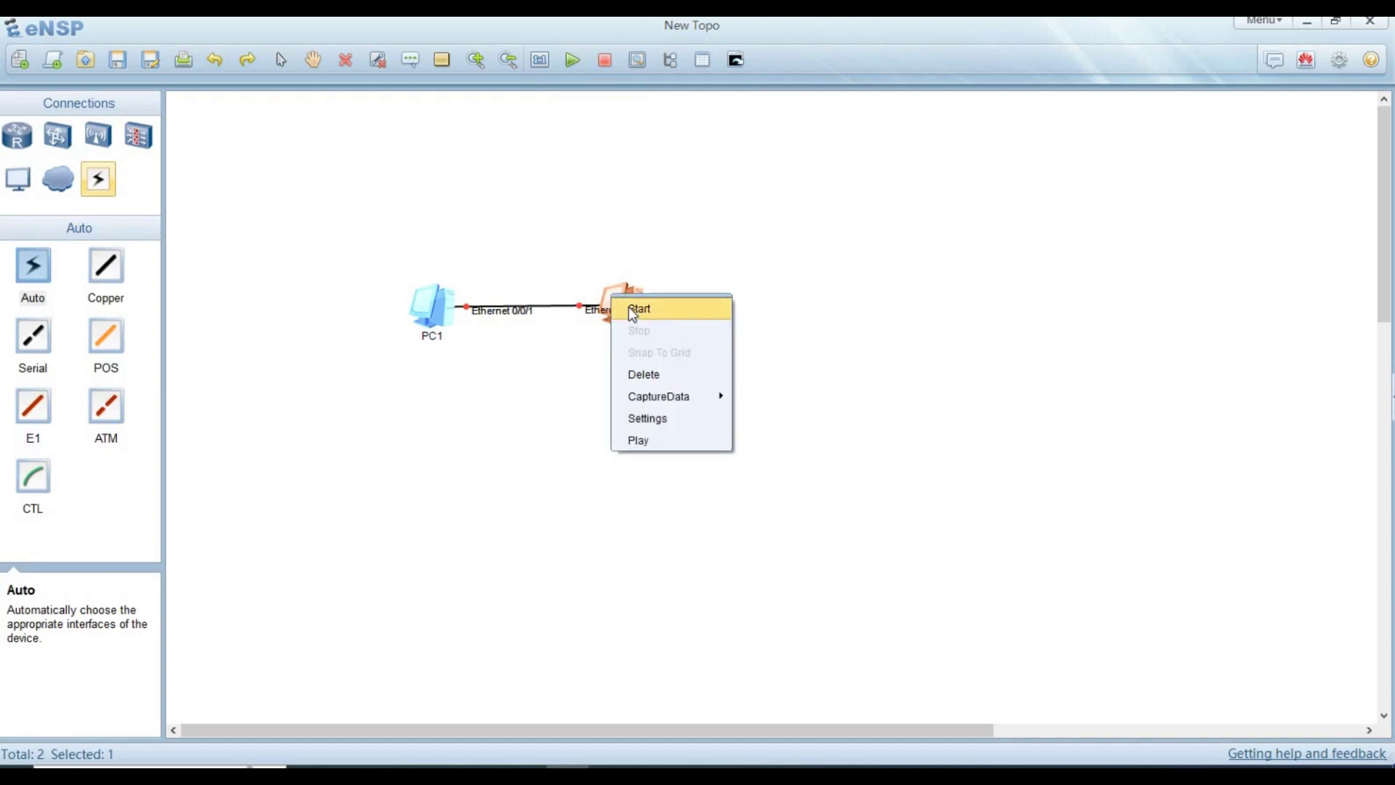
pyautogui.click(631, 310)
pyautogui.rightClick(437, 312)
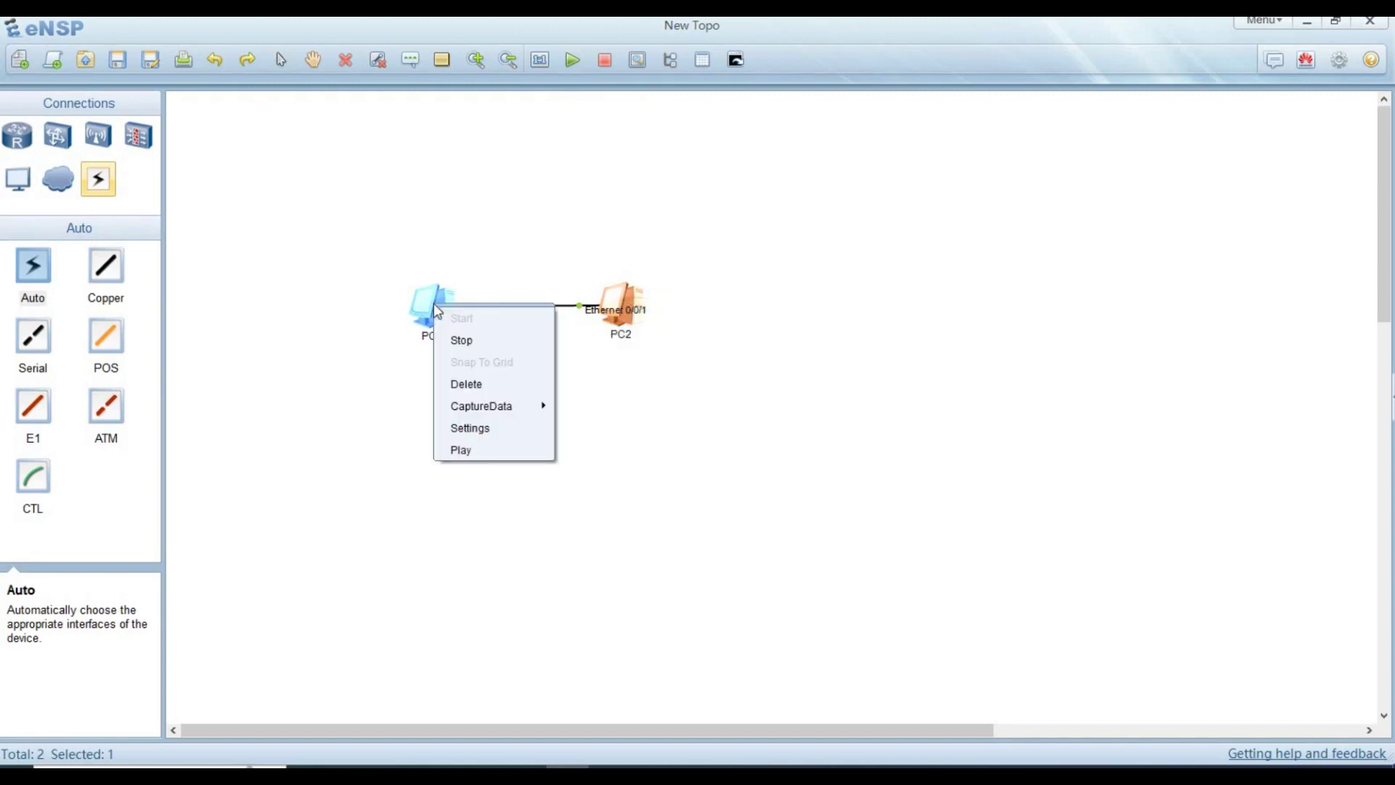
pyautogui.click(625, 299)
pyautogui.rightClick(623, 298)
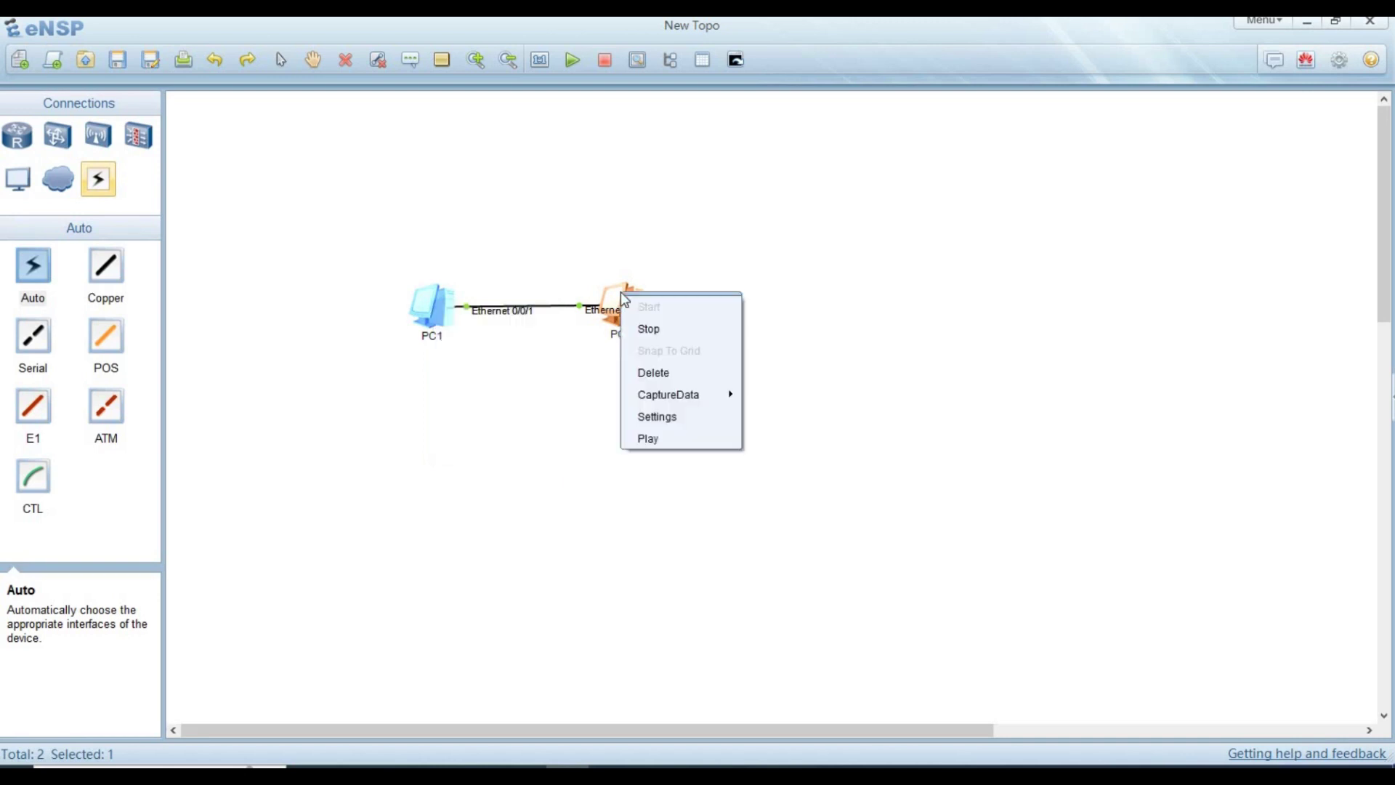
# Open PC1's command line and ping PC2 at 192.168.1.102
pyautogui.click(428, 296)
pyautogui.doubleClick(429, 296)
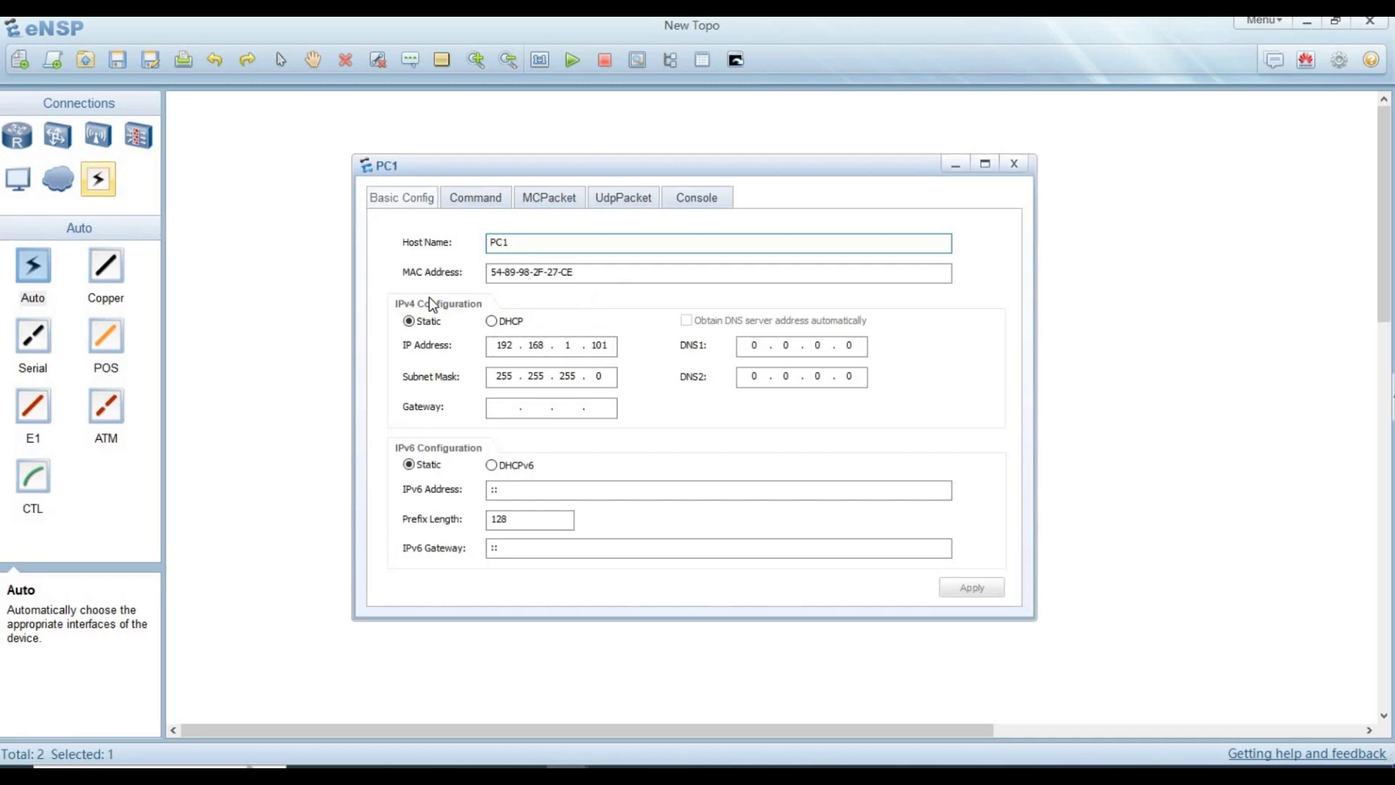
pyautogui.click(473, 204)
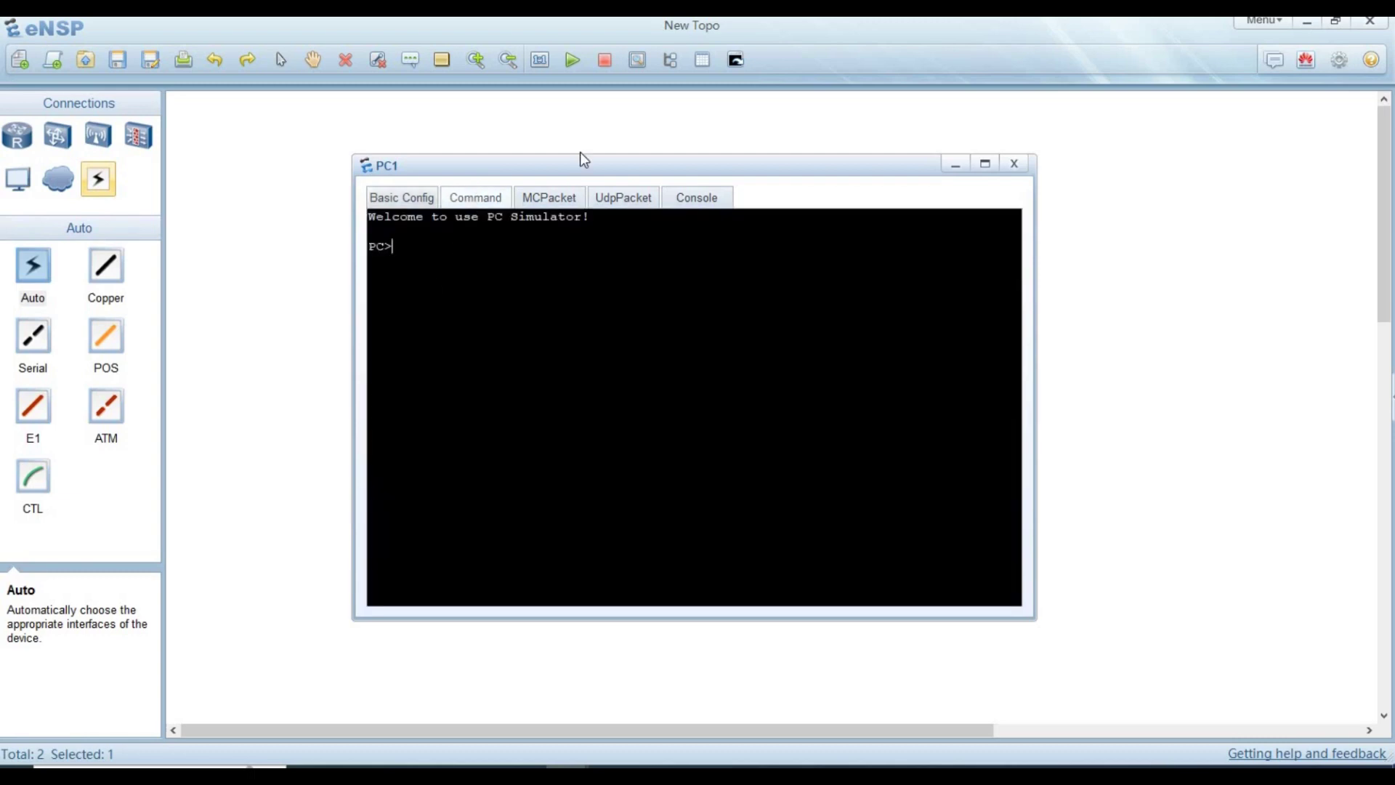
pyautogui.moveTo(580, 151); pyautogui.dragTo(534, 290)
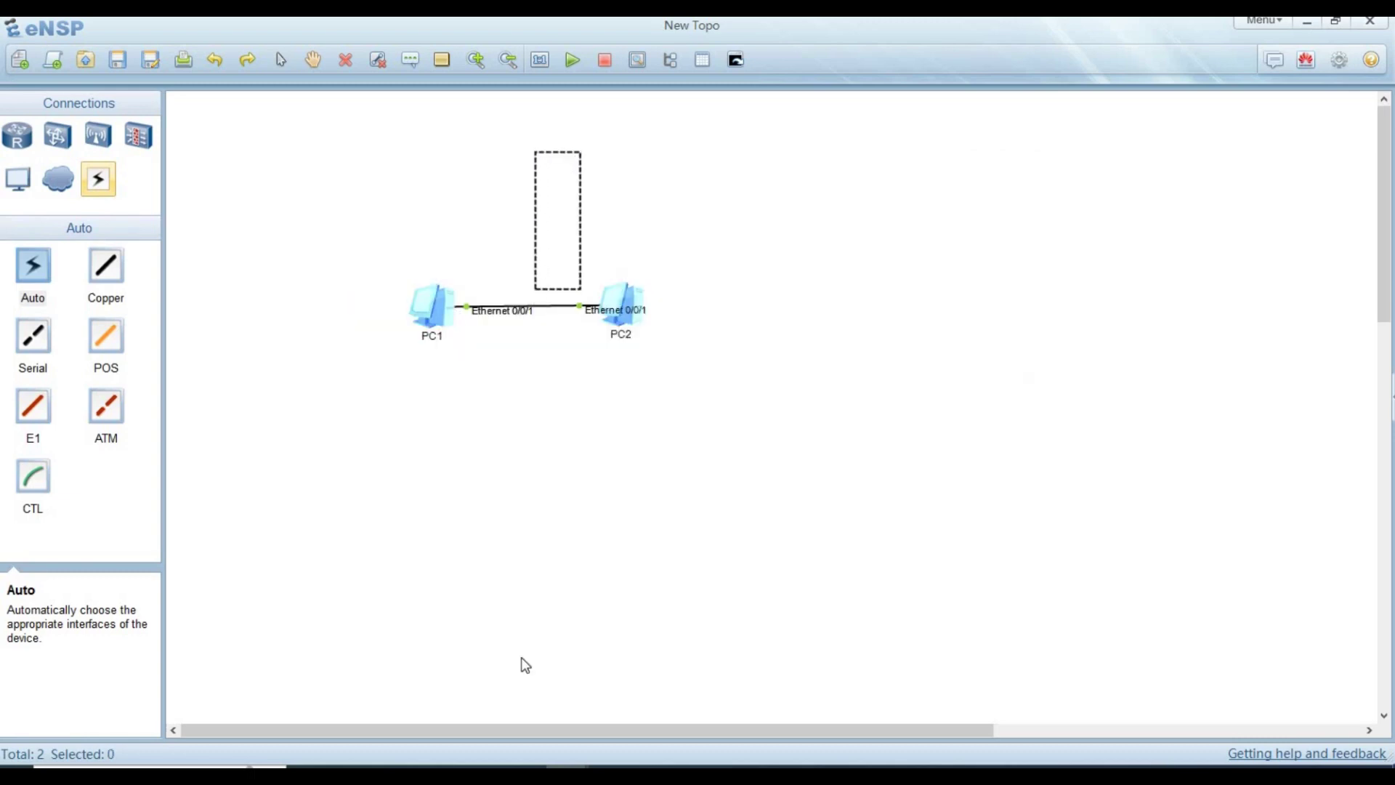
pyautogui.moveTo(630, 720)
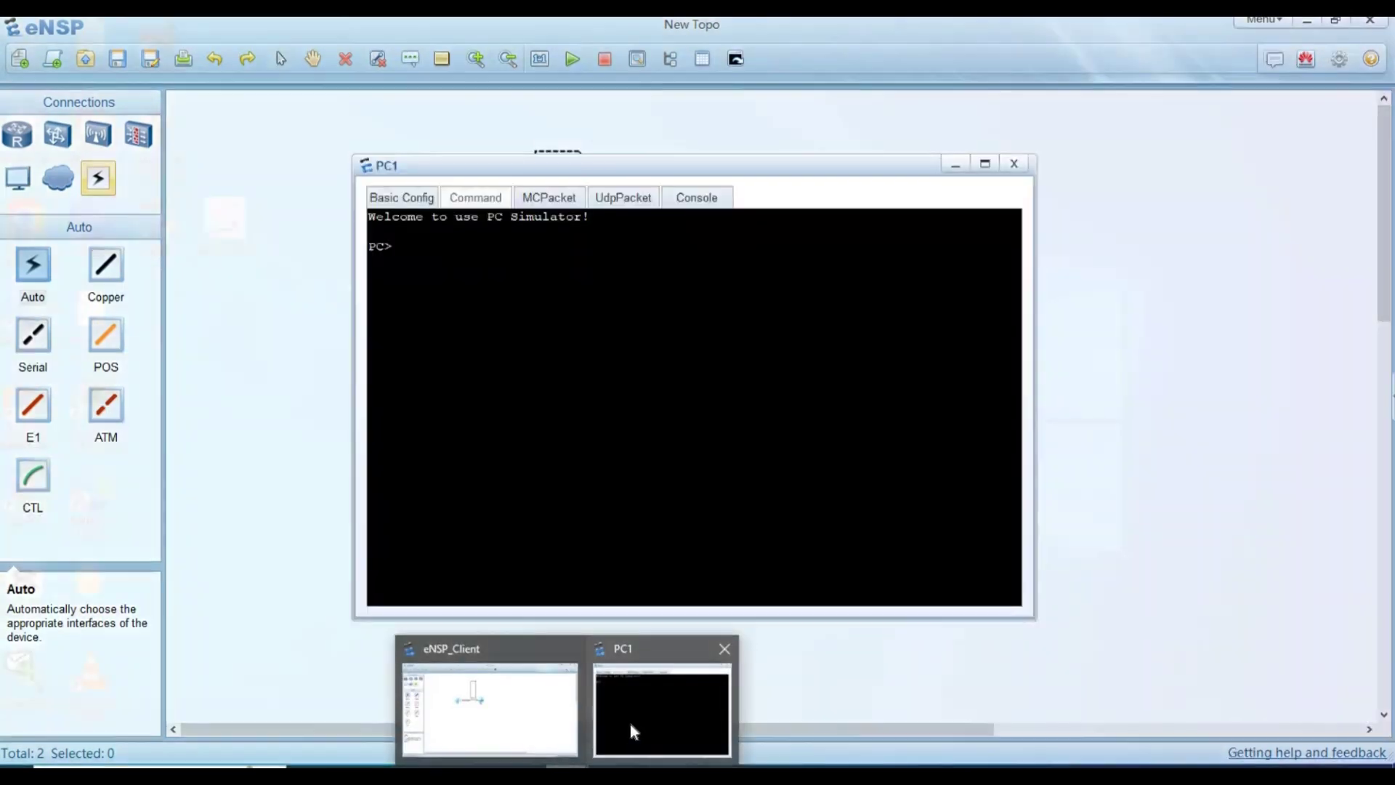
pyautogui.click(630, 724)
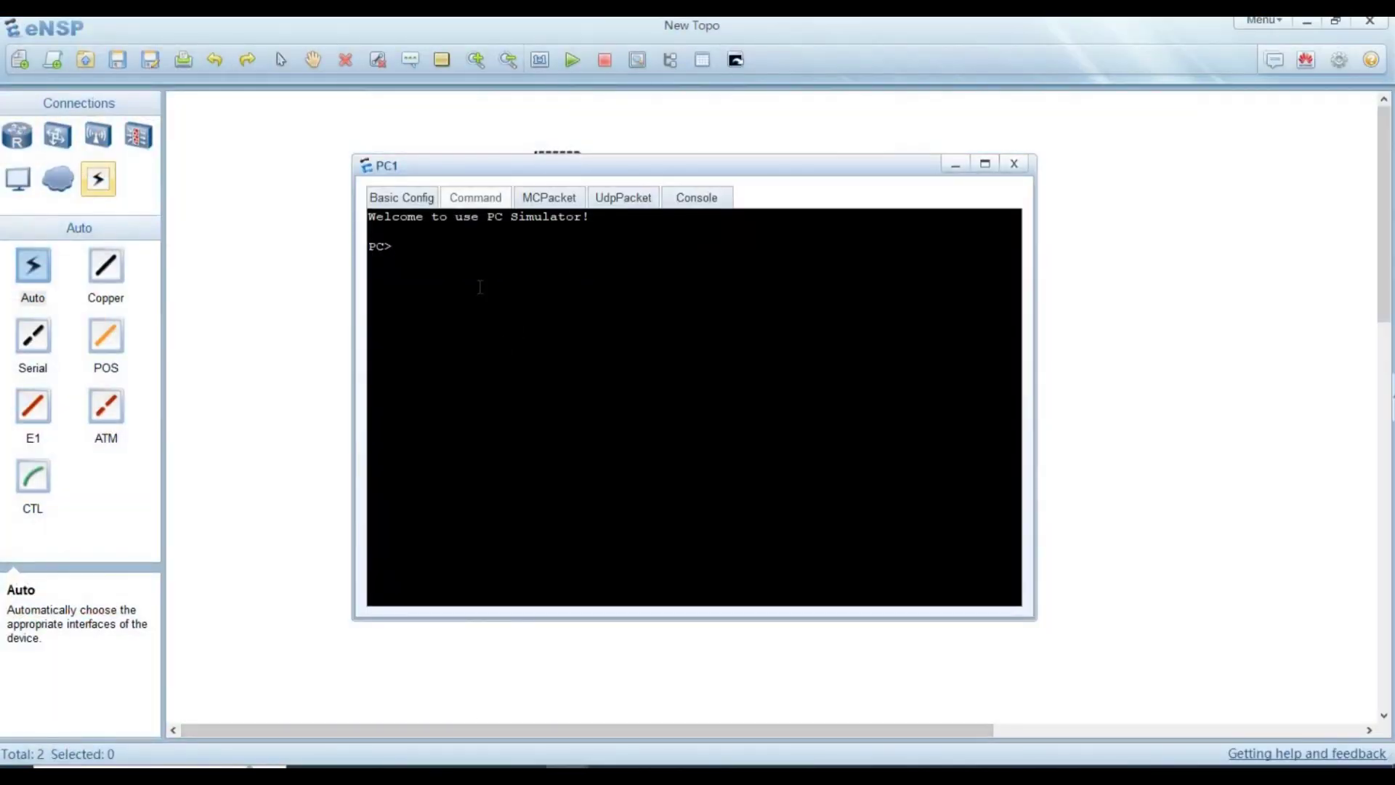
pyautogui.write('ping 192.168.1.102')
pyautogui.press('Return')
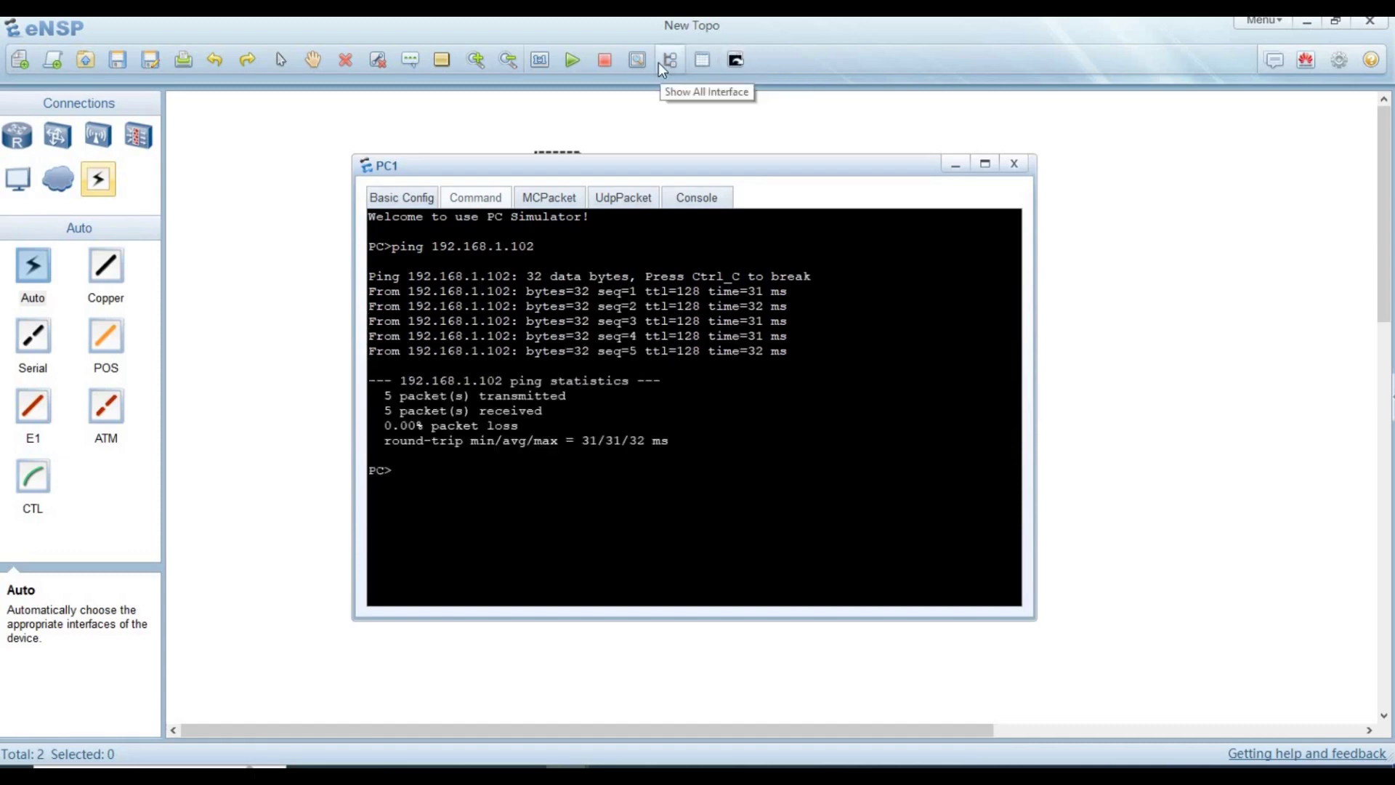
# Try to start a data capture on PC1, and view the interfaces available for PC2 and PC1
pyautogui.click(638, 60)
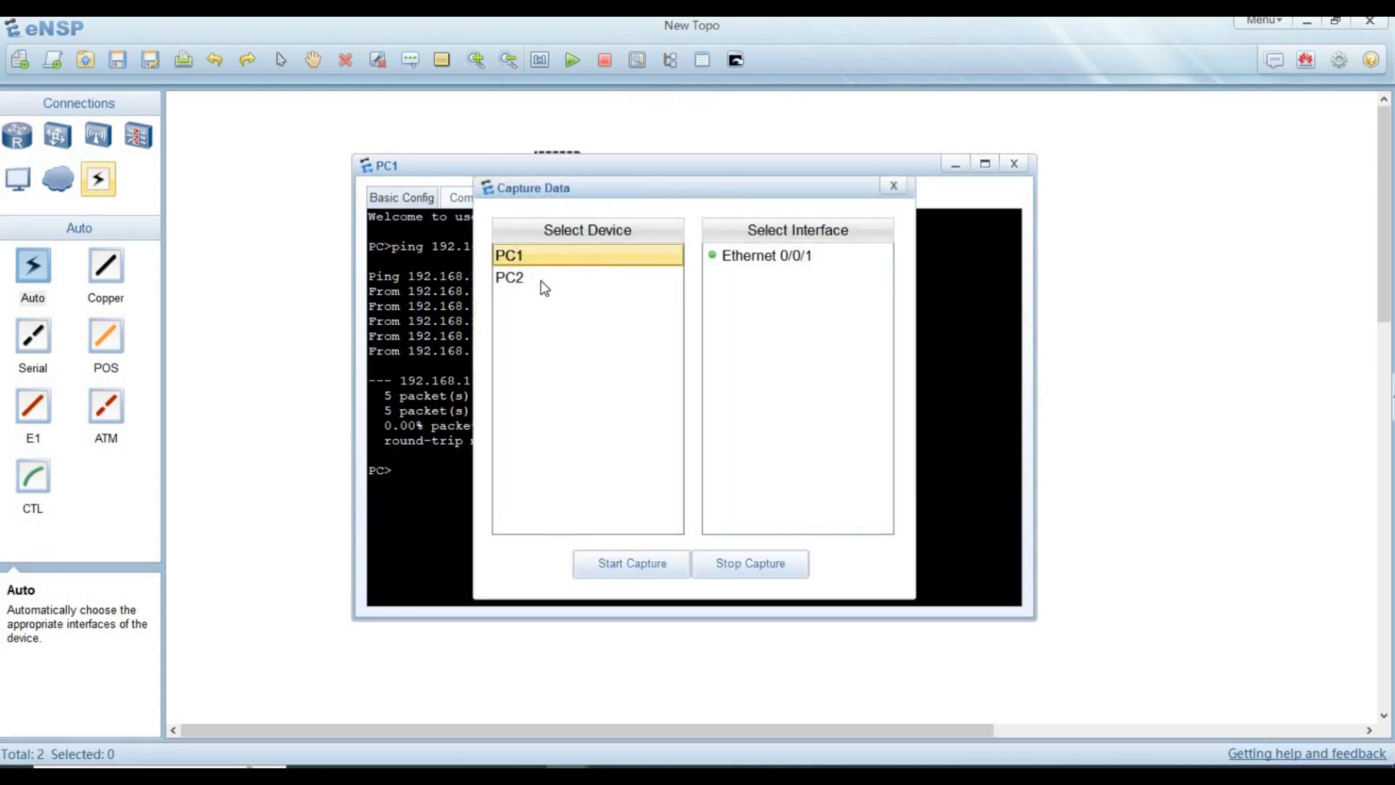
pyautogui.click(627, 566)
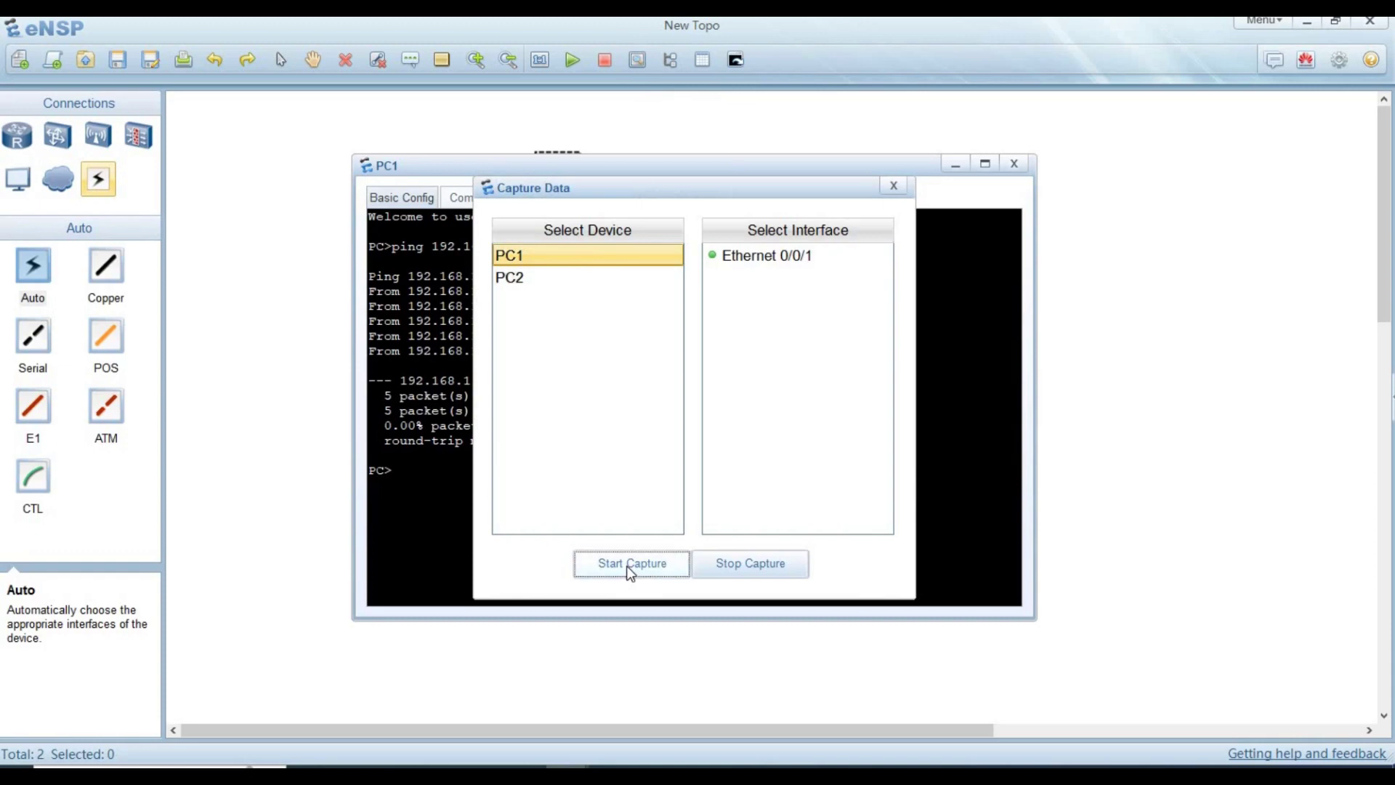
pyautogui.click(520, 280)
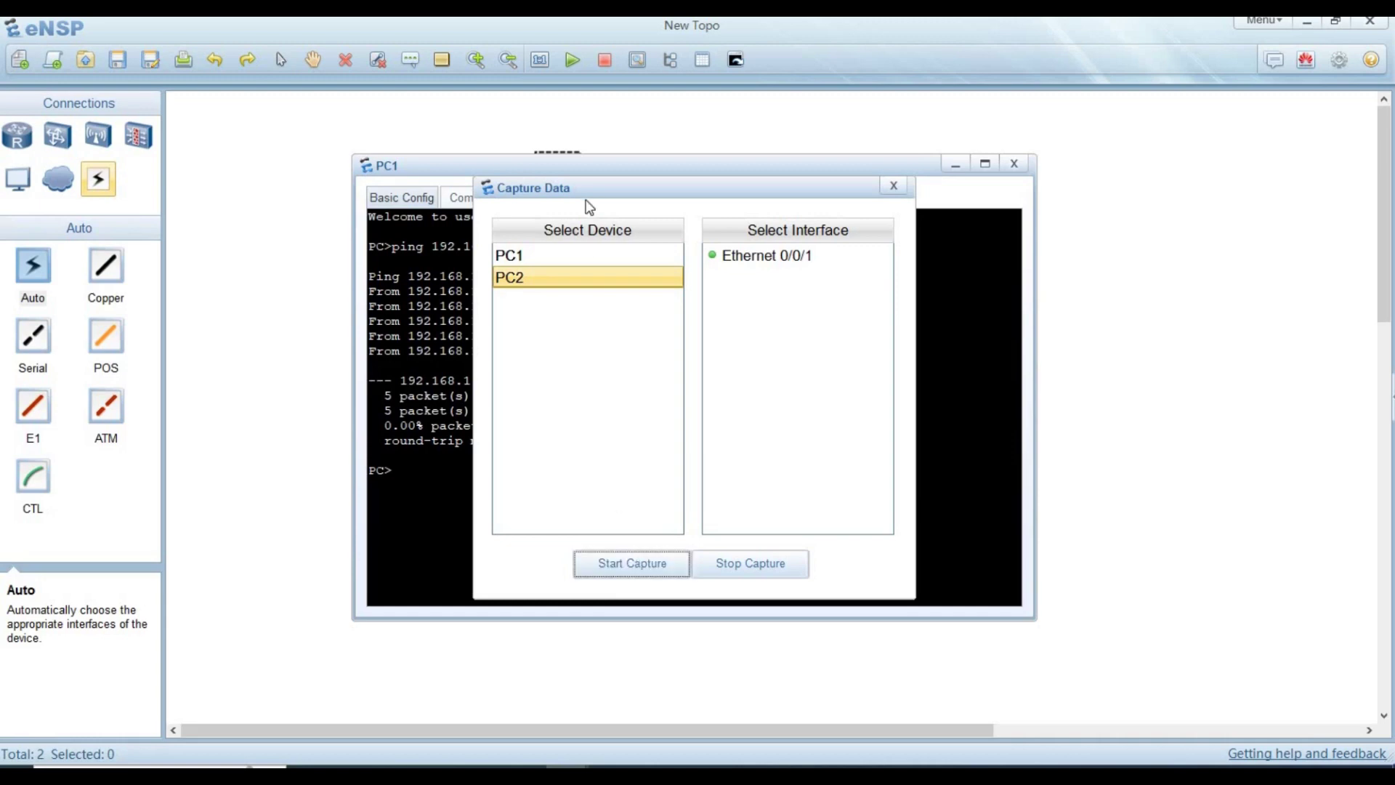
pyautogui.click(579, 257)
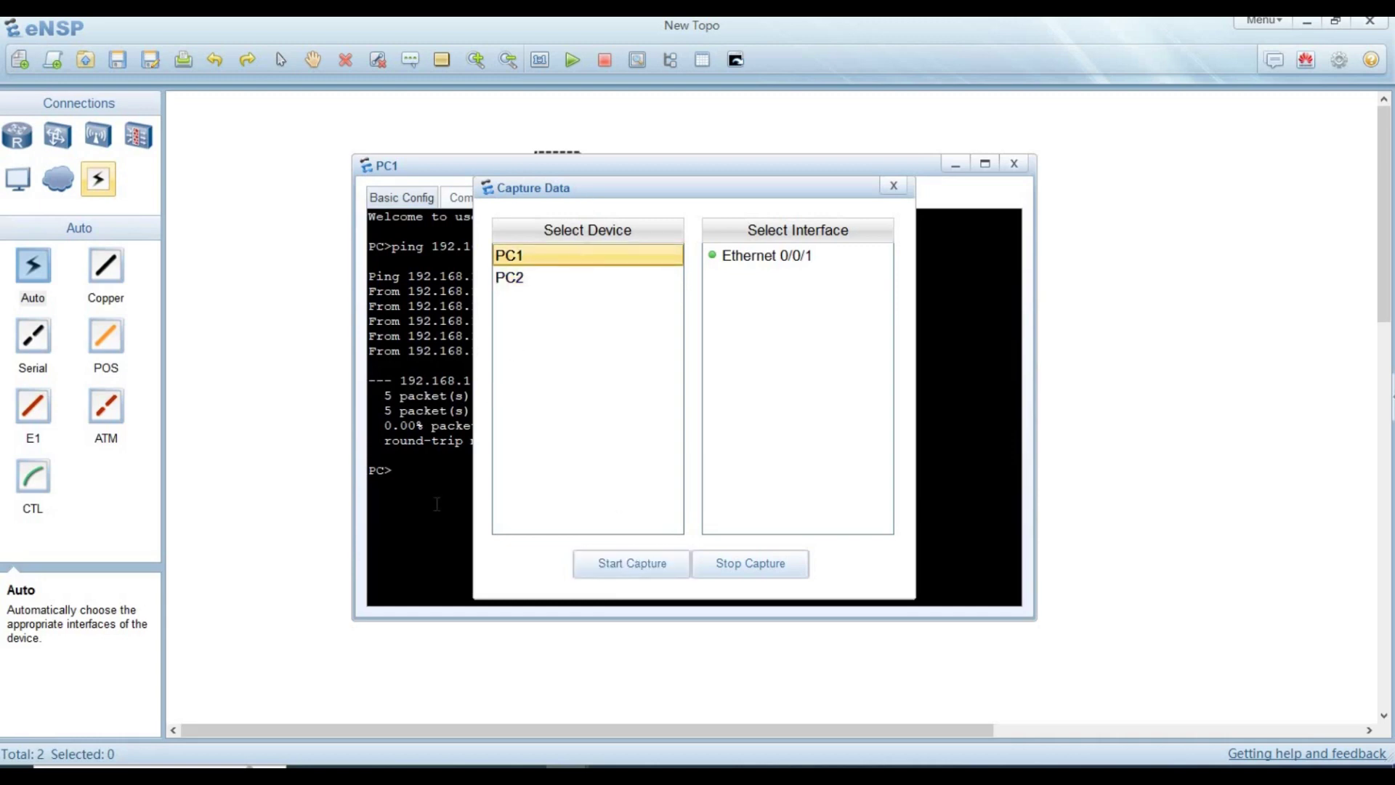
# Repeat the ping to 192.168.1.102 from PC1's command line
pyautogui.click(437, 503)
pyautogui.press('Up')
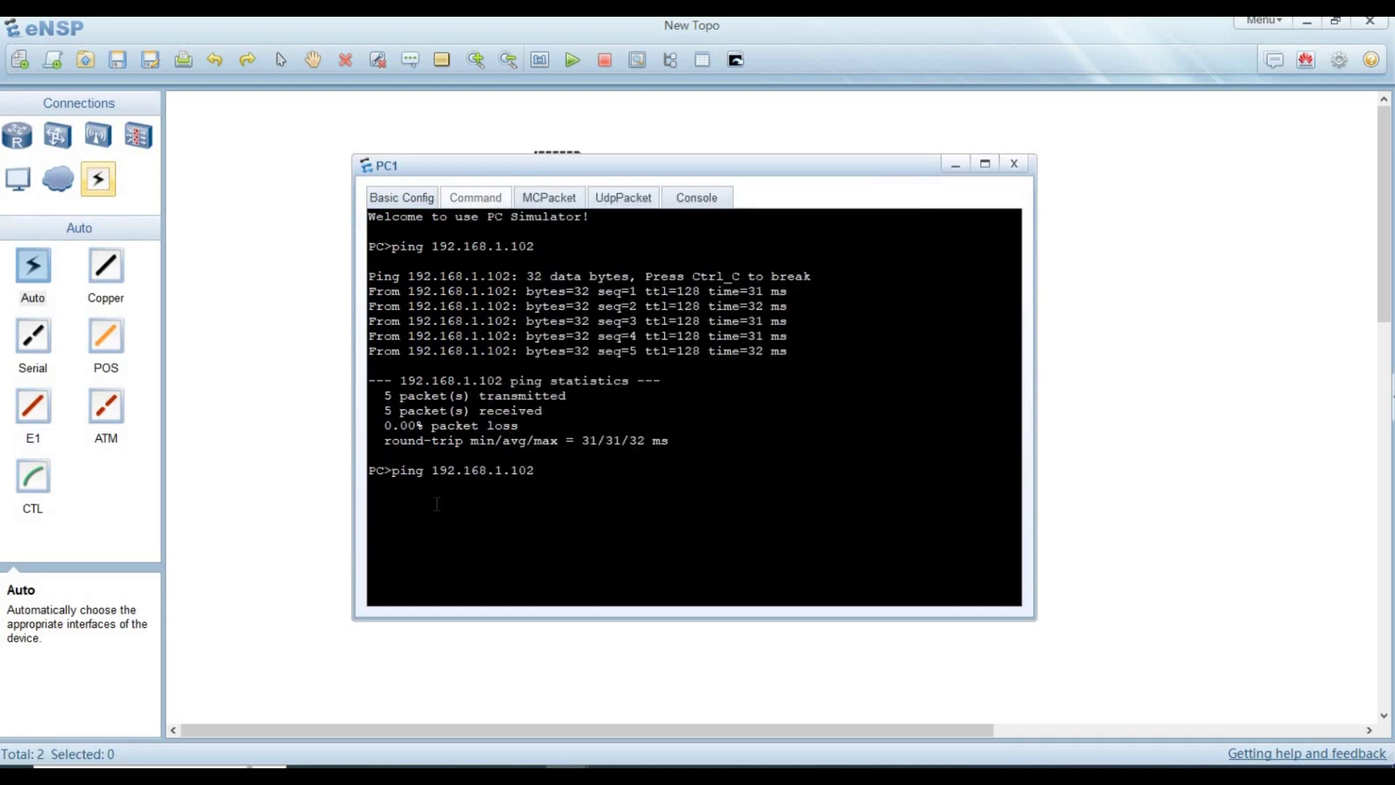
pyautogui.press('Return')
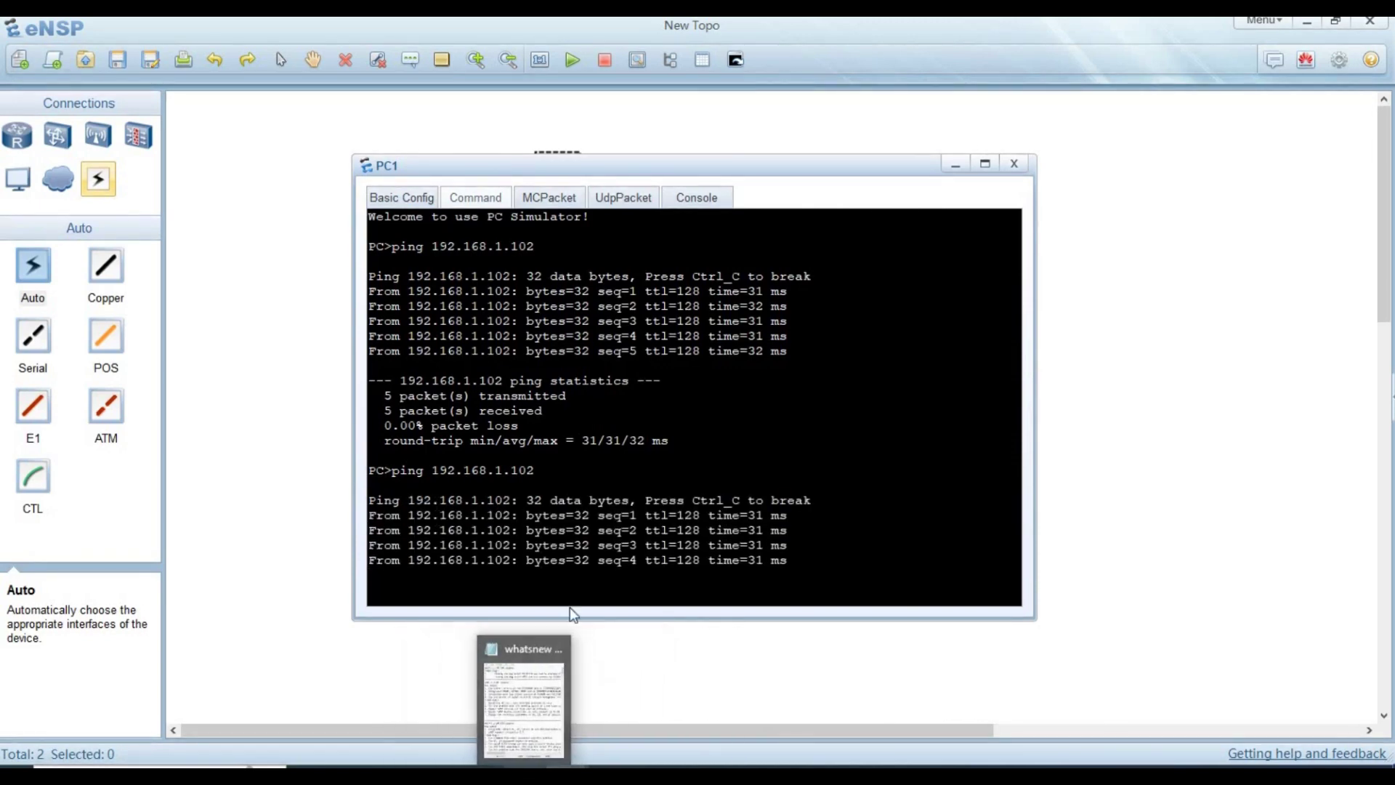
# Try the data capture for PC1 again, view PC2's interface and close the Capture Data dialog
pyautogui.click(637, 58)
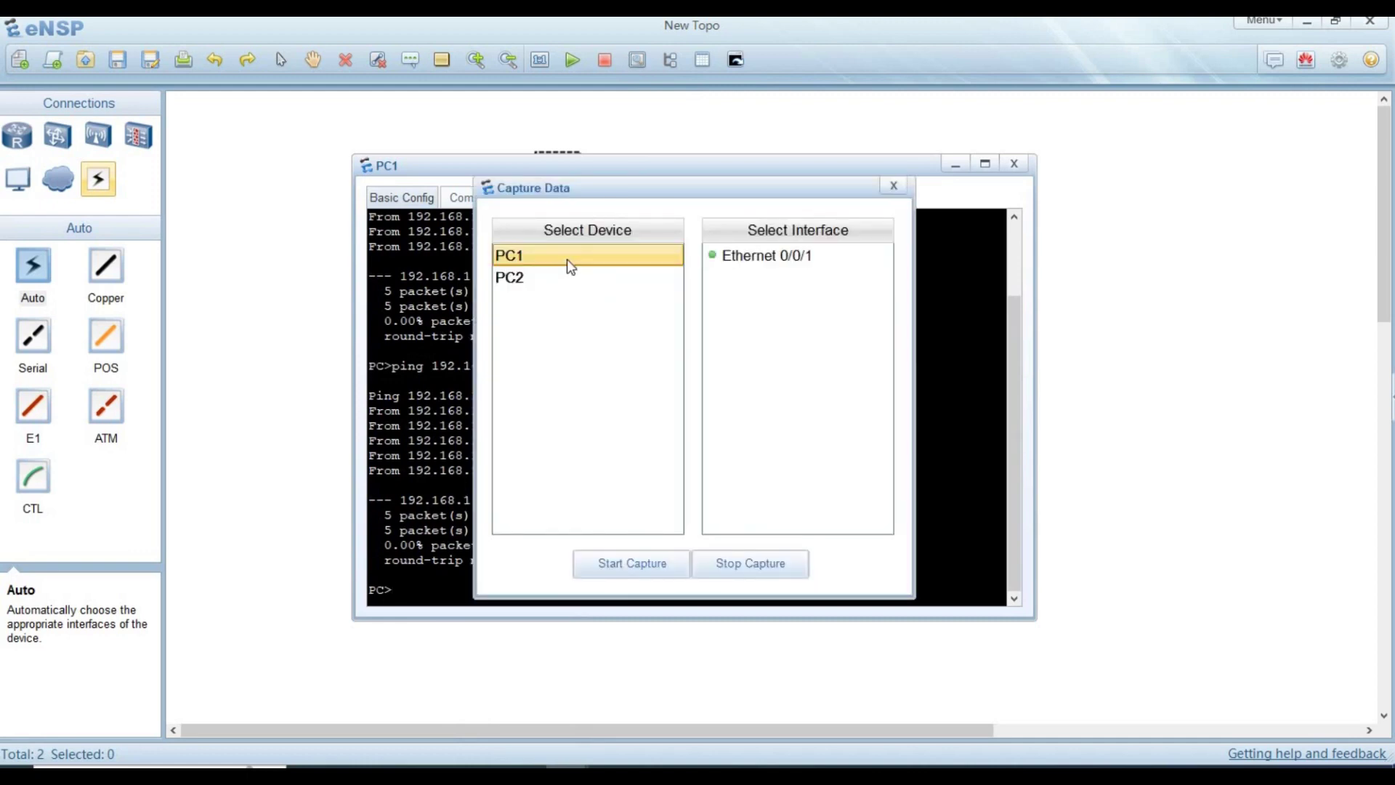
pyautogui.click(638, 565)
pyautogui.click(521, 277)
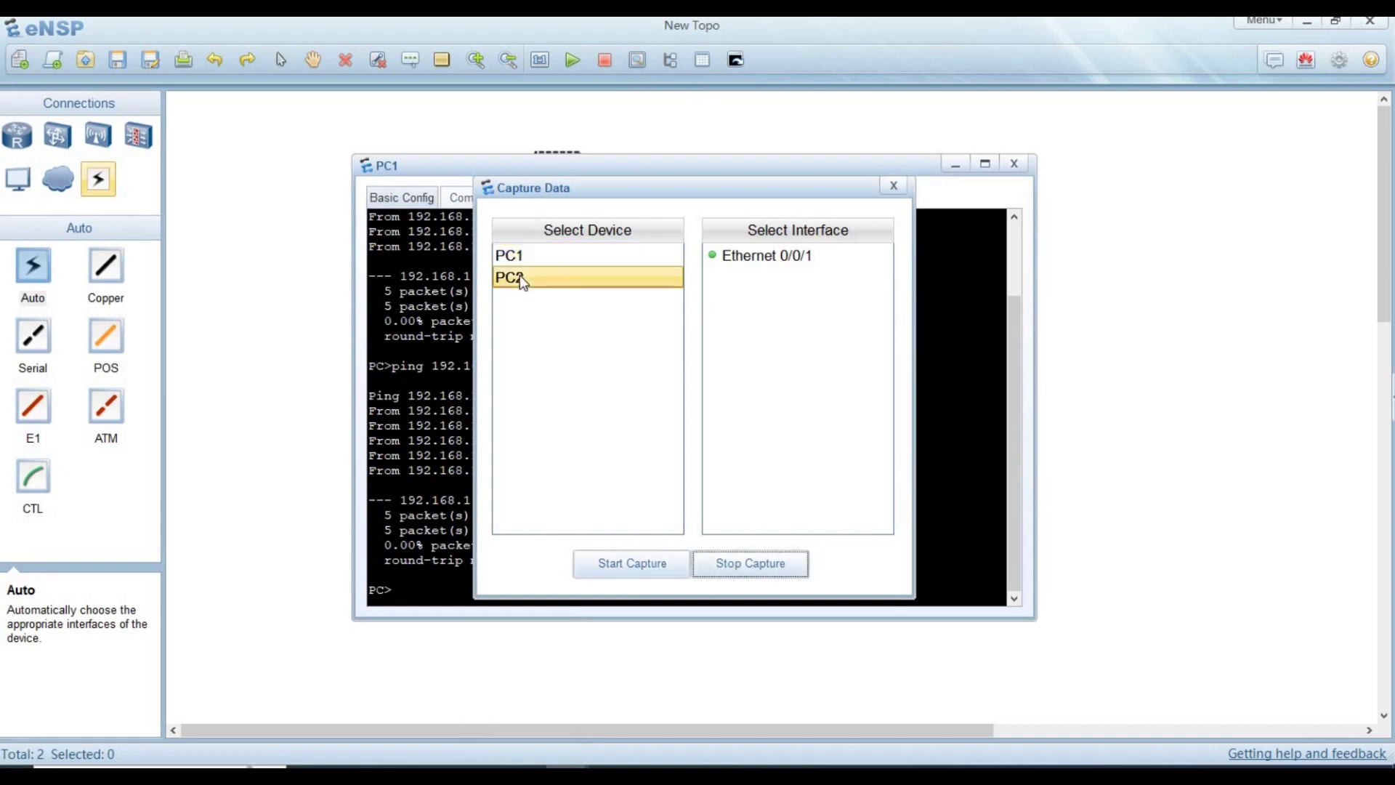
pyautogui.click(899, 183)
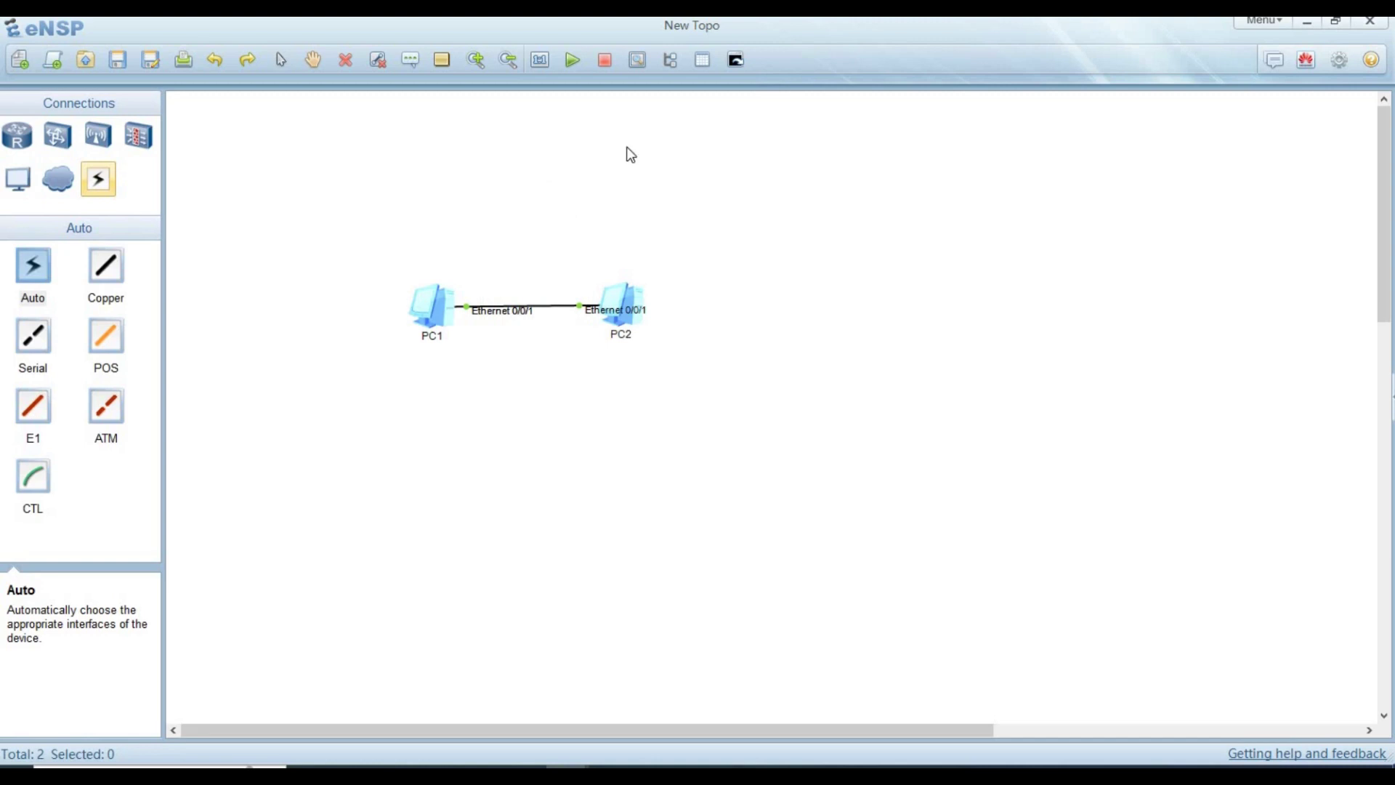
# Stop the running devices and delete PC1 and PC2 from the topology
pyautogui.click(607, 64)
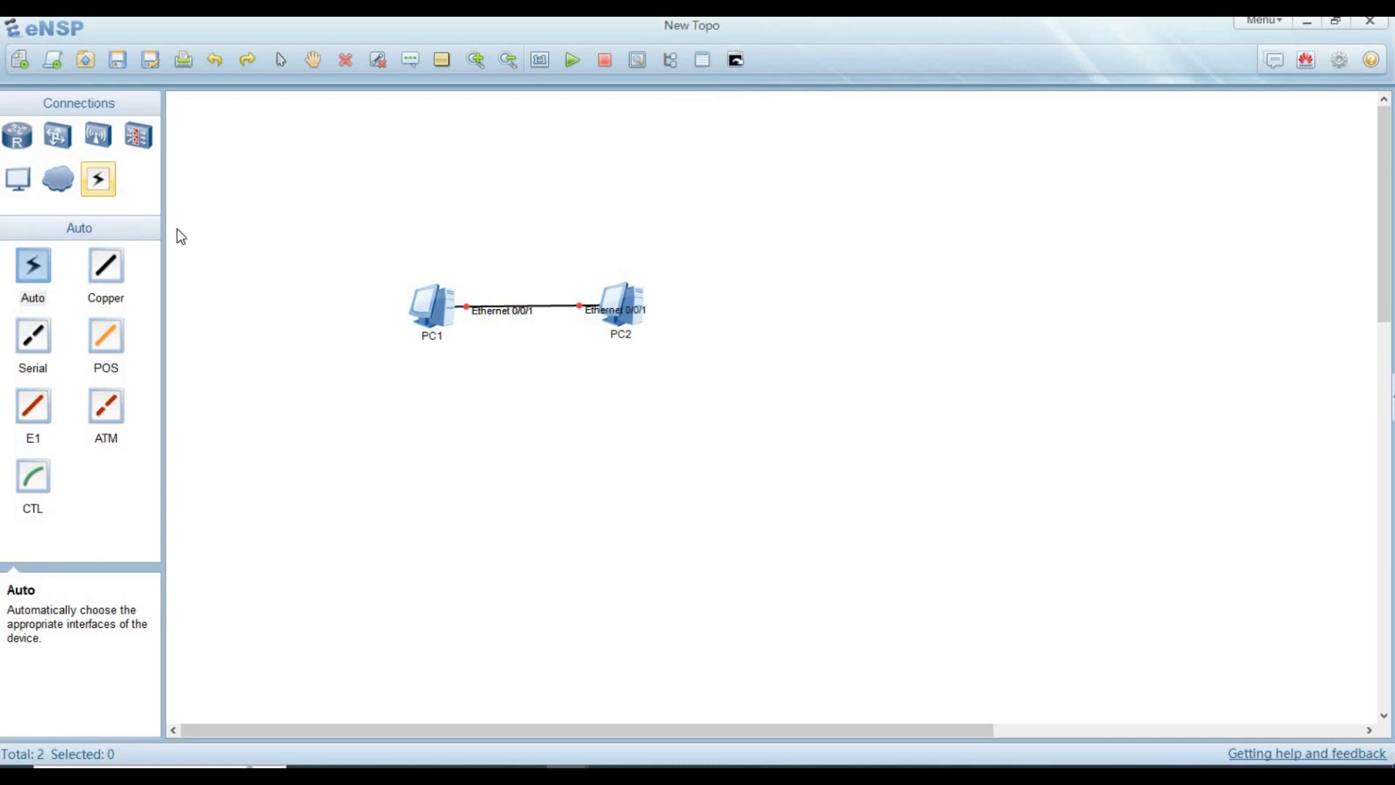
pyautogui.click(347, 59)
pyautogui.click(438, 303)
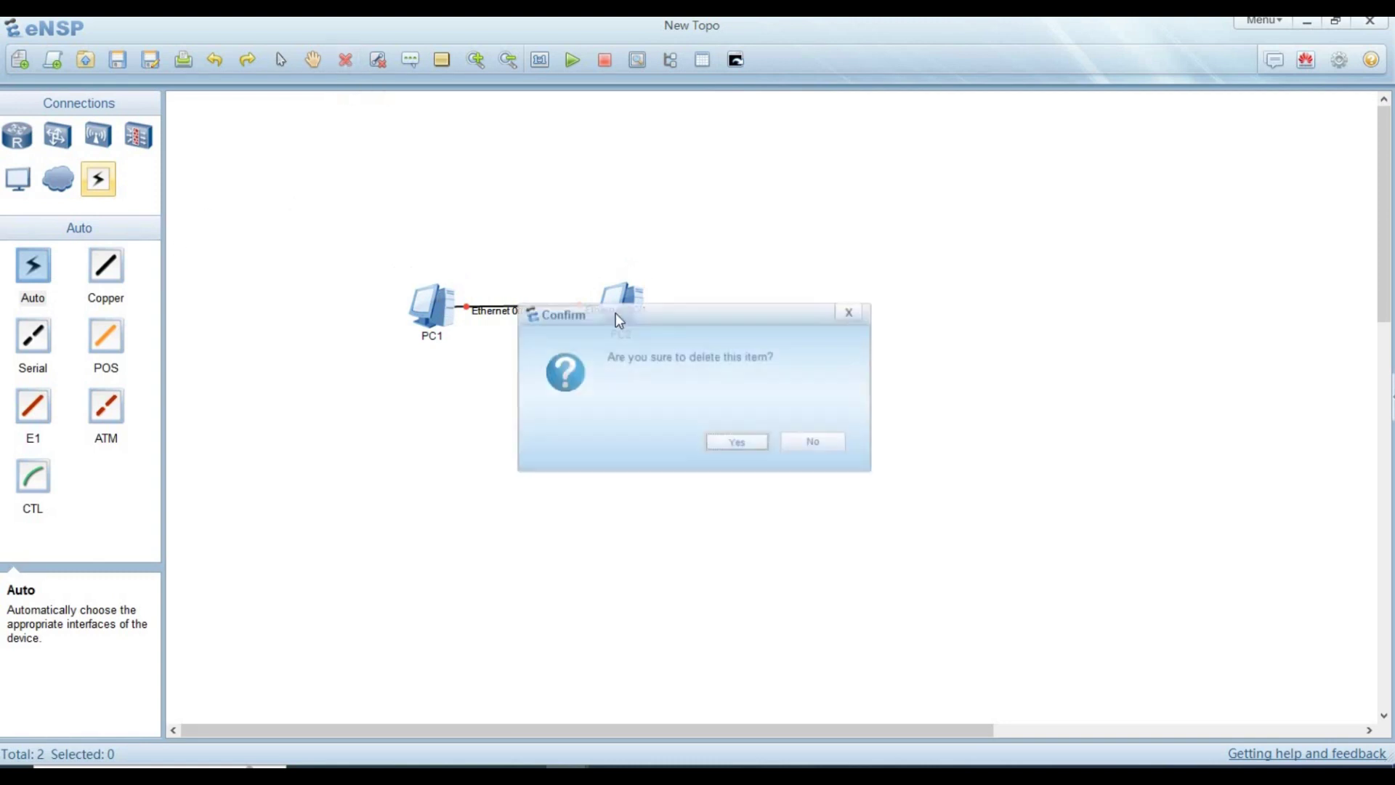
pyautogui.click(750, 443)
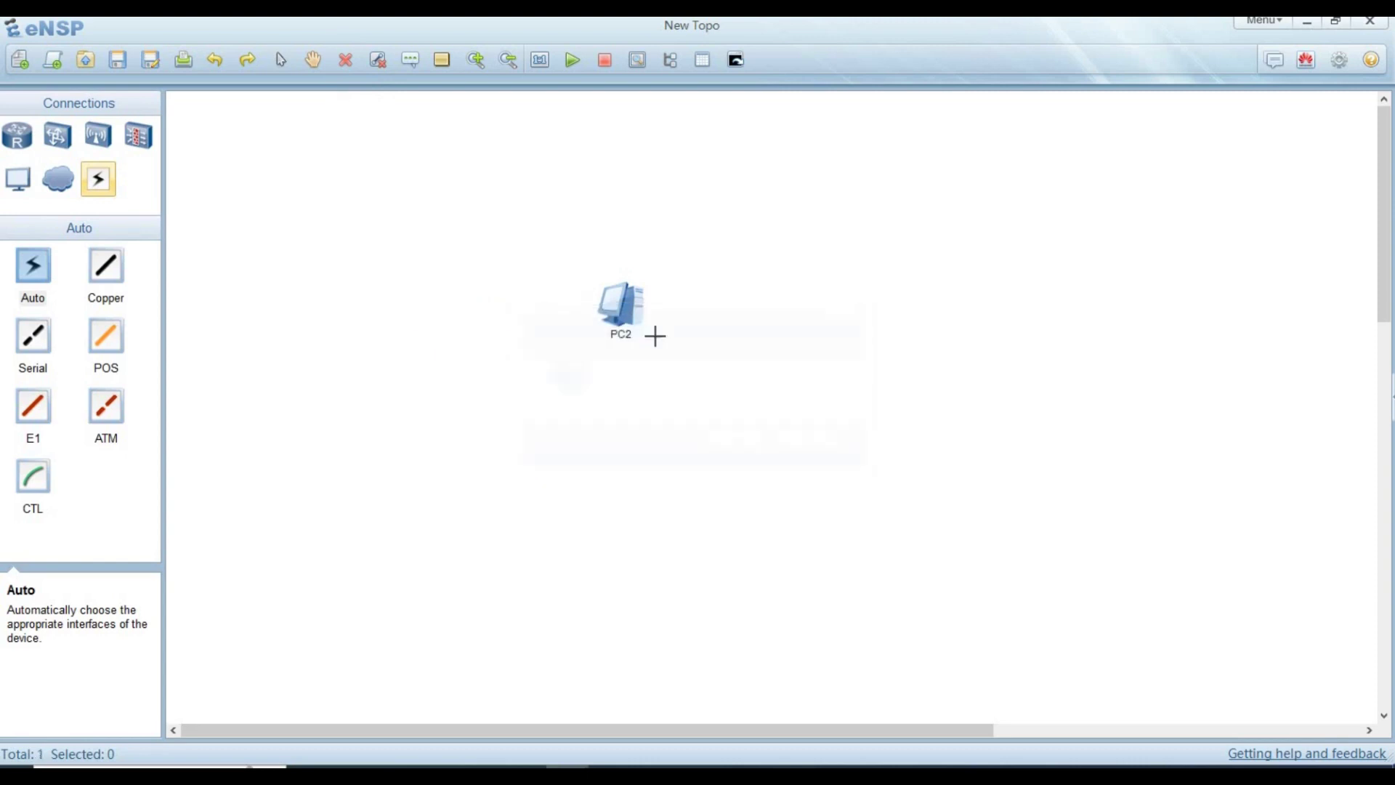
pyautogui.click(628, 306)
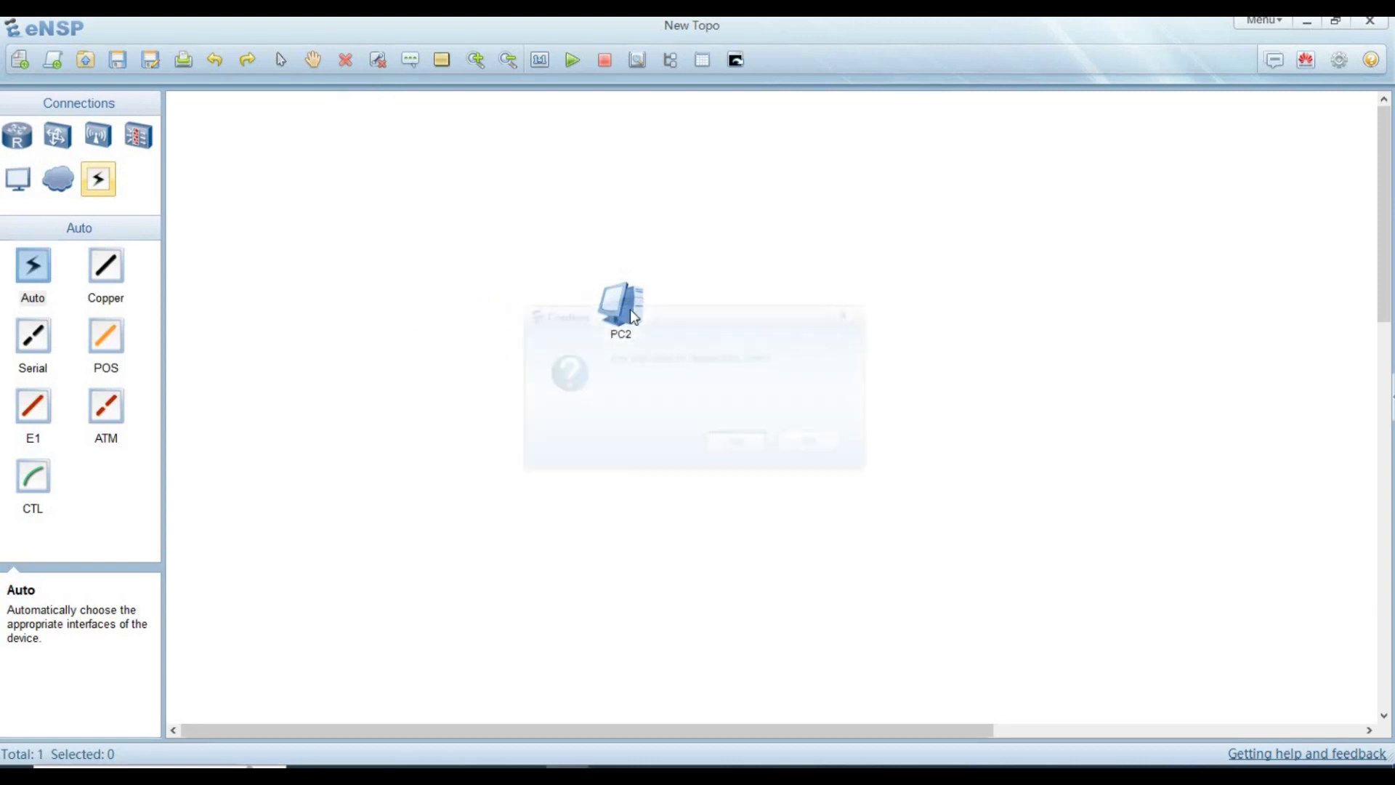
pyautogui.click(738, 442)
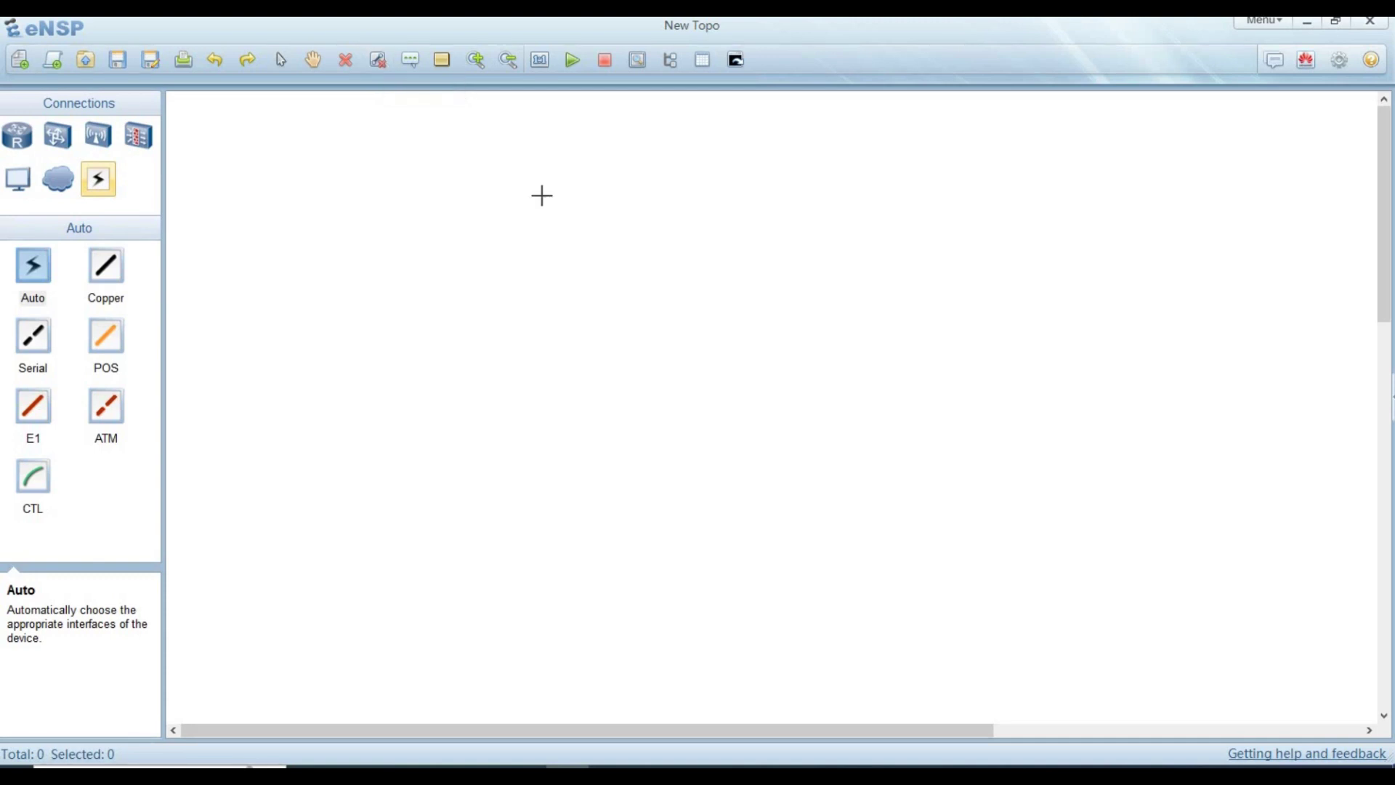
# Show the grid on the empty topology canvas
pyautogui.click(703, 59)
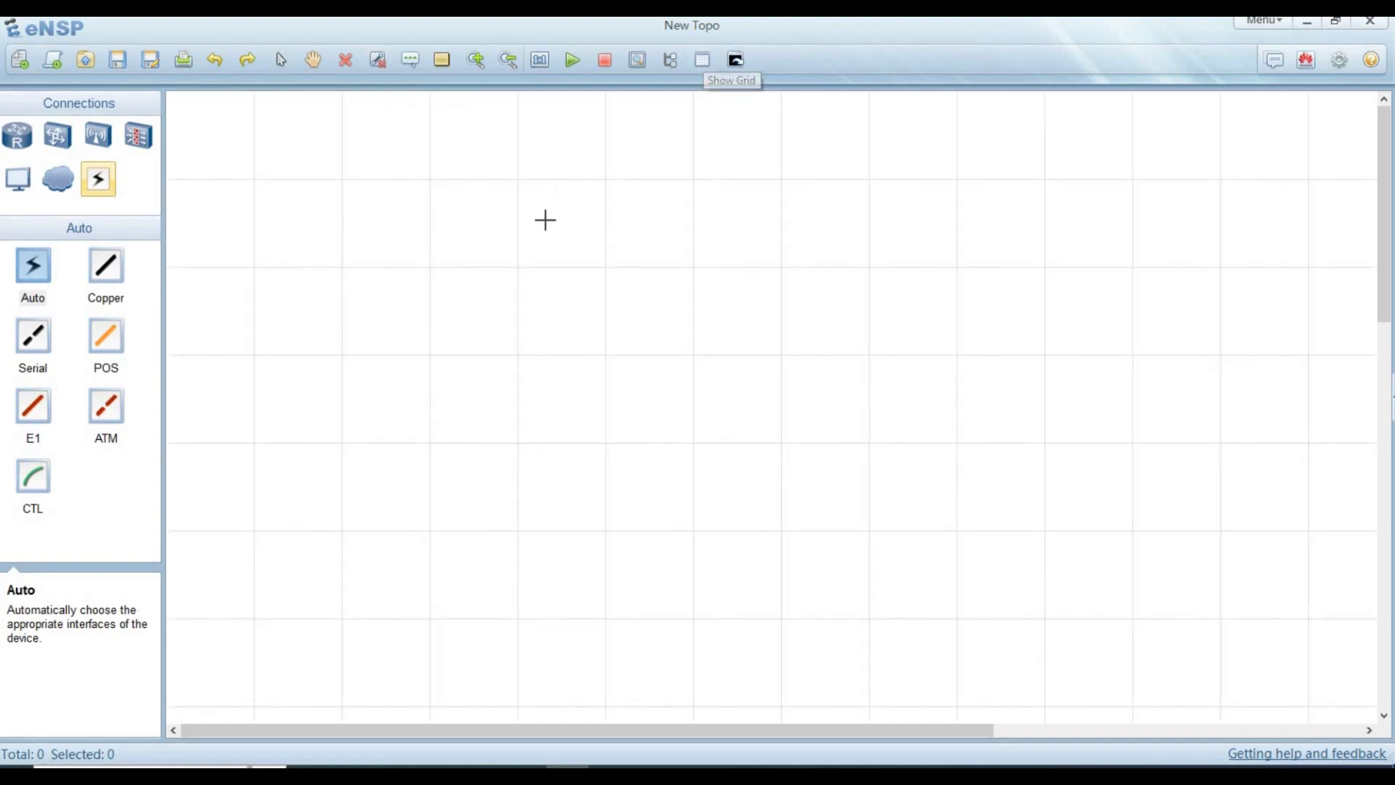